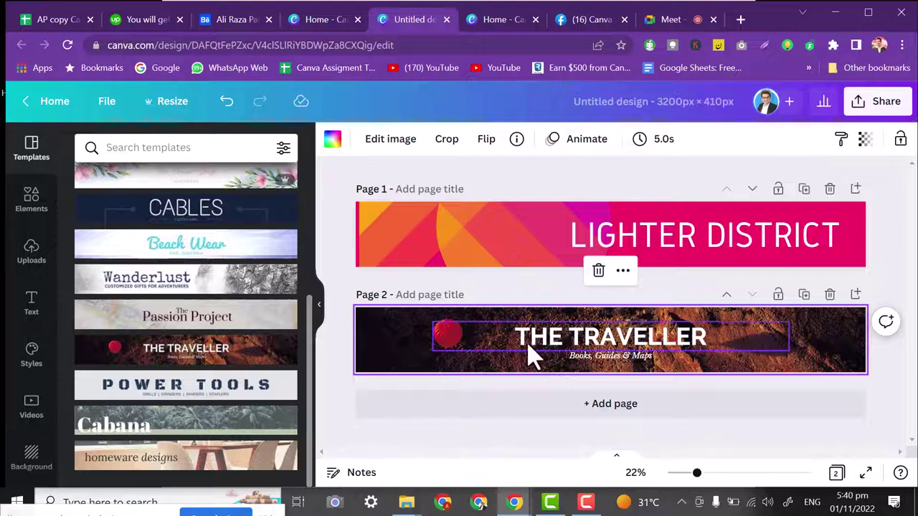
Replace the page 2 banner's main title with "GRAPHICS DESIGN".
left_click(534, 349)
left_click(529, 342)
left_click(531, 337)
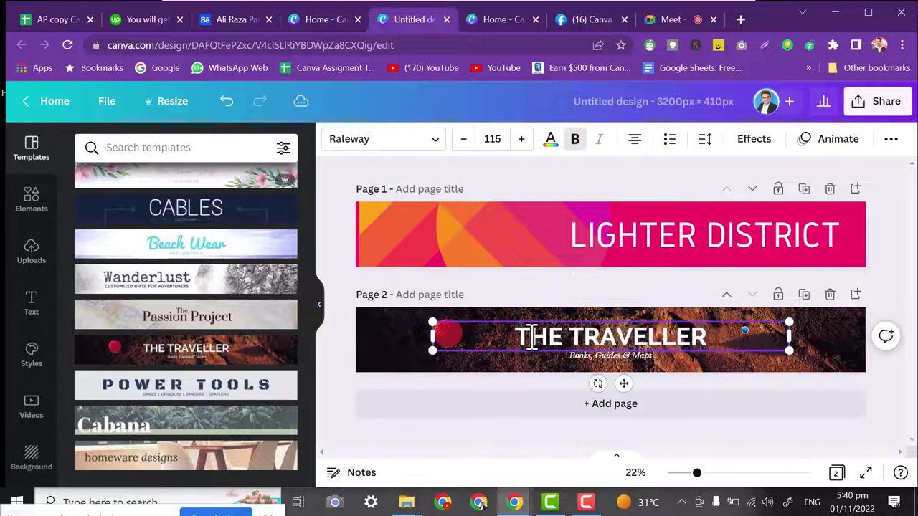
triple_click(532, 337)
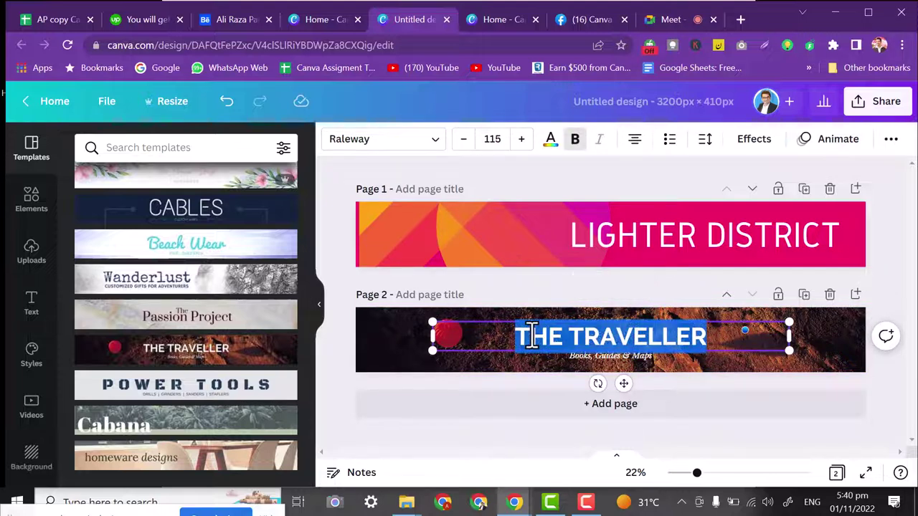
type("GRAPHICS")
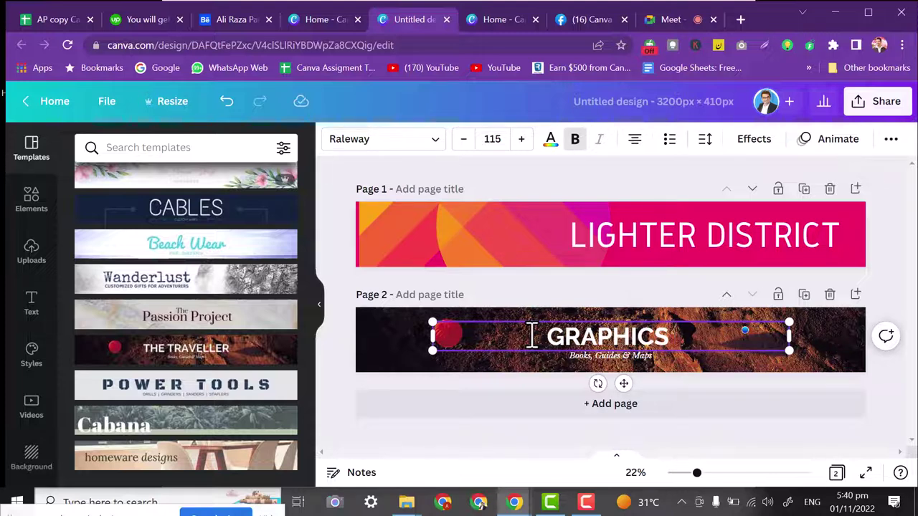
type(" F")
key("BackSpace")
type("DE")
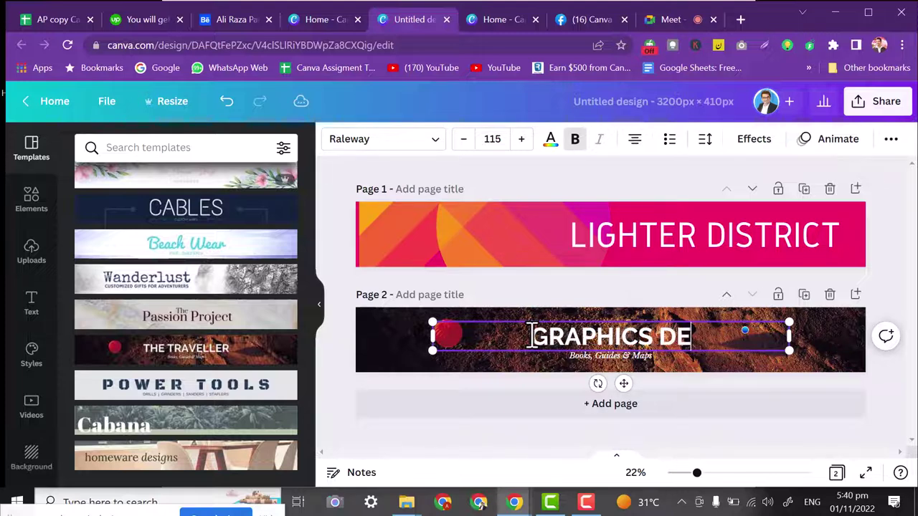
type("SIGN")
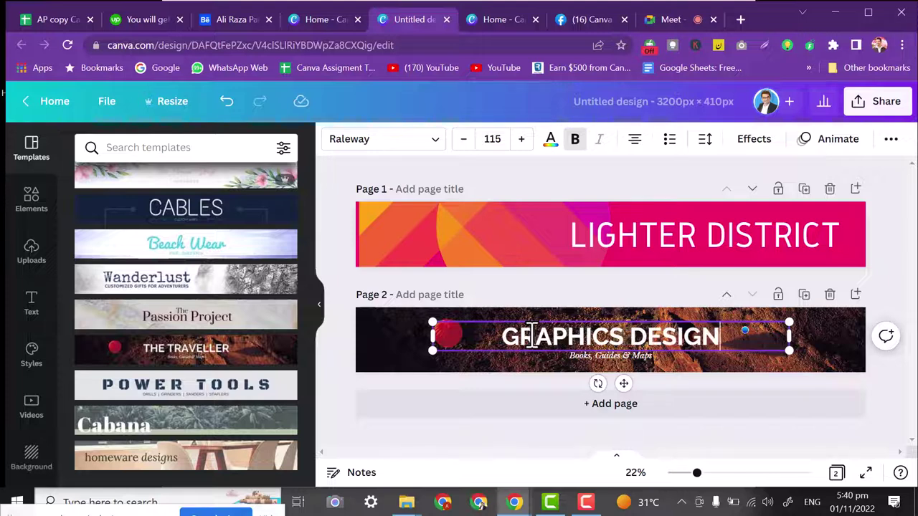
Replace the subtitle under the page 2 title with "Next level Passion" and deselect it.
left_click(585, 358)
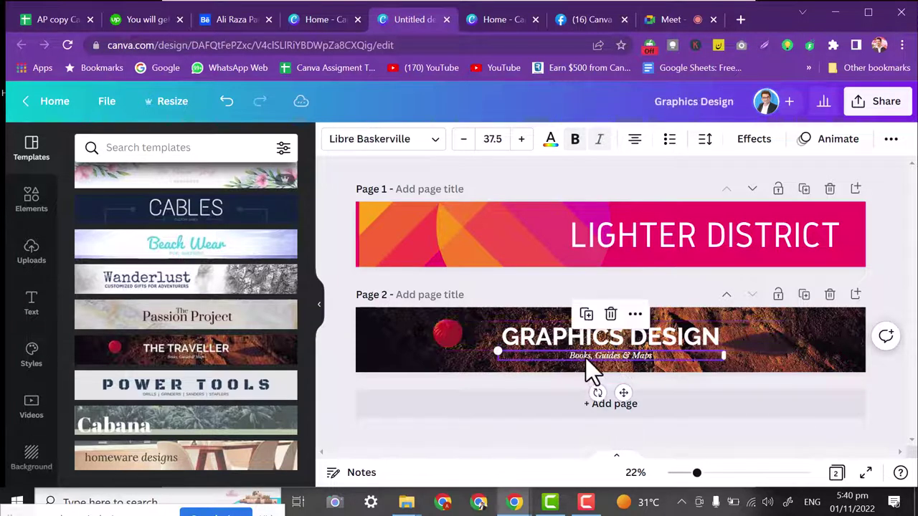
left_click(585, 359)
left_click(586, 358)
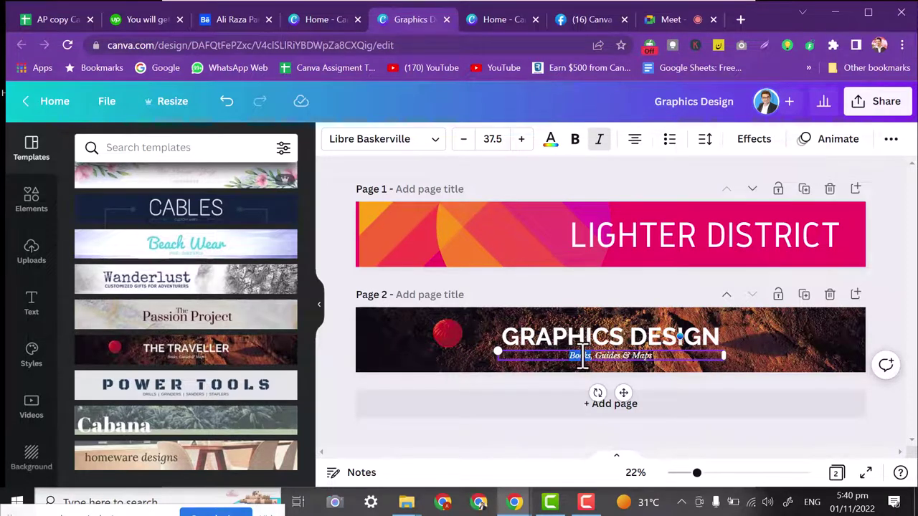
type("M")
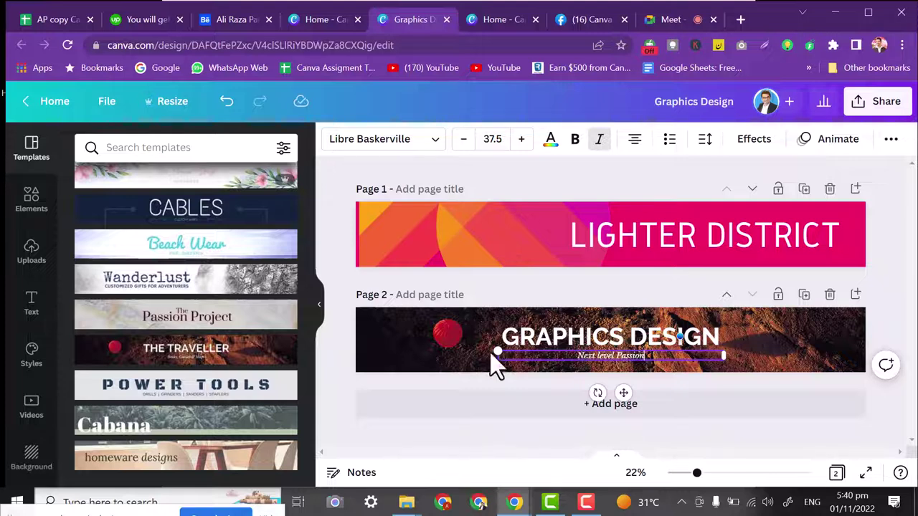
left_click(853, 167)
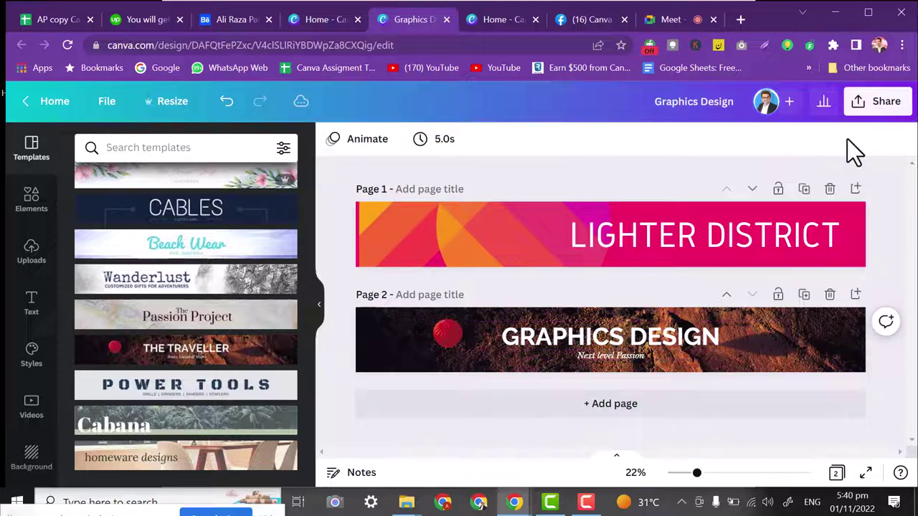
Switch to the Behance profile and open it for editing.
left_click(883, 104)
left_click(326, 225)
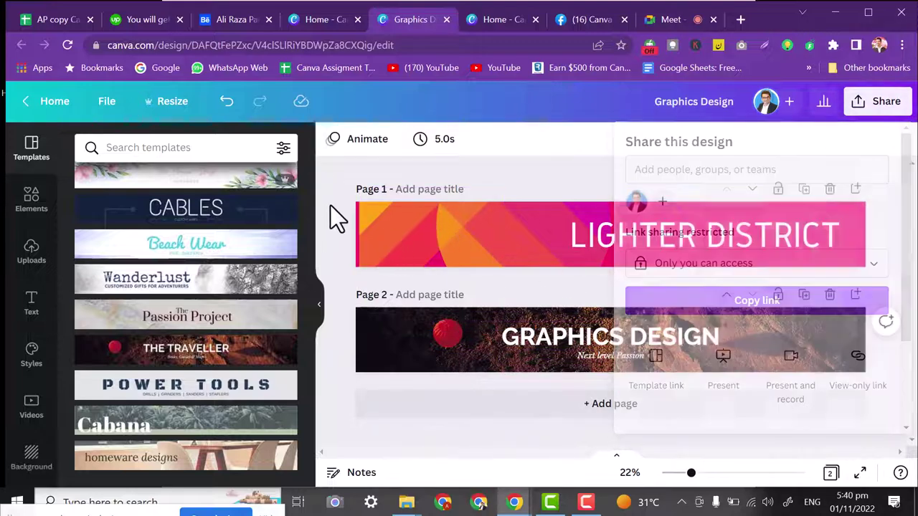
left_click(308, 22)
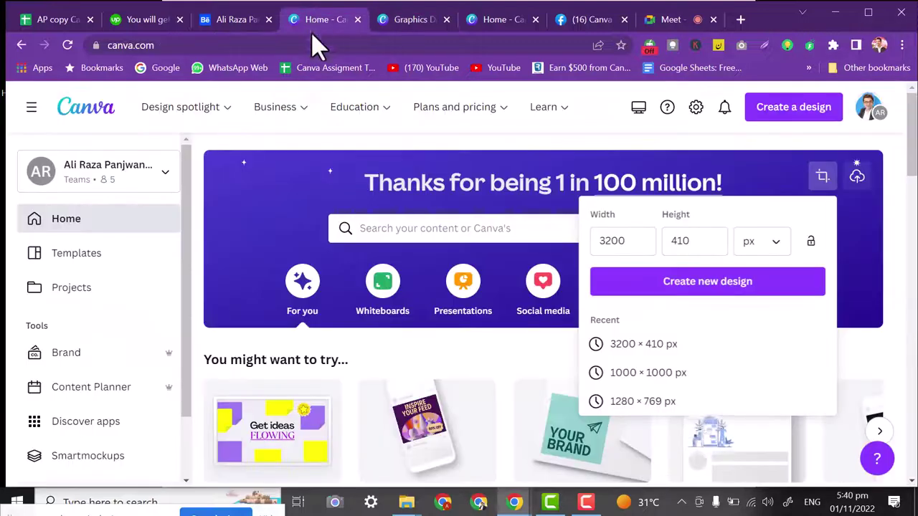
left_click(219, 22)
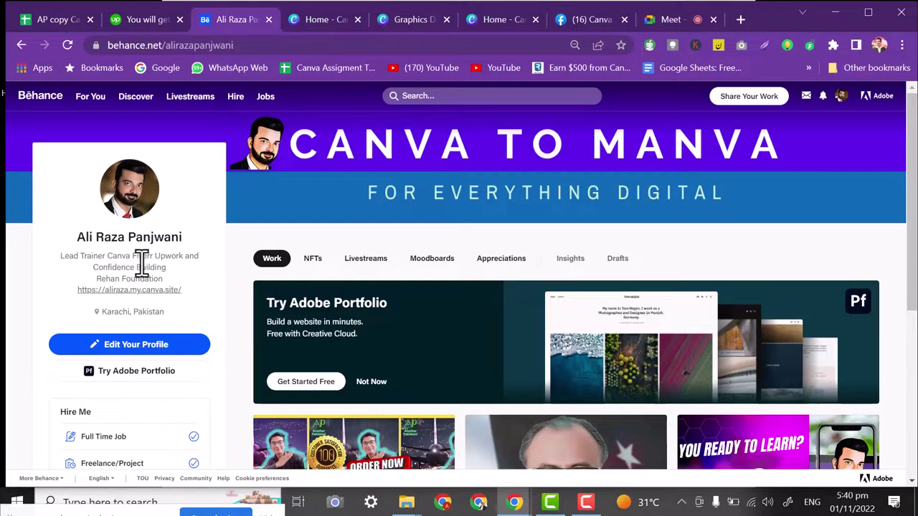
left_click(148, 356)
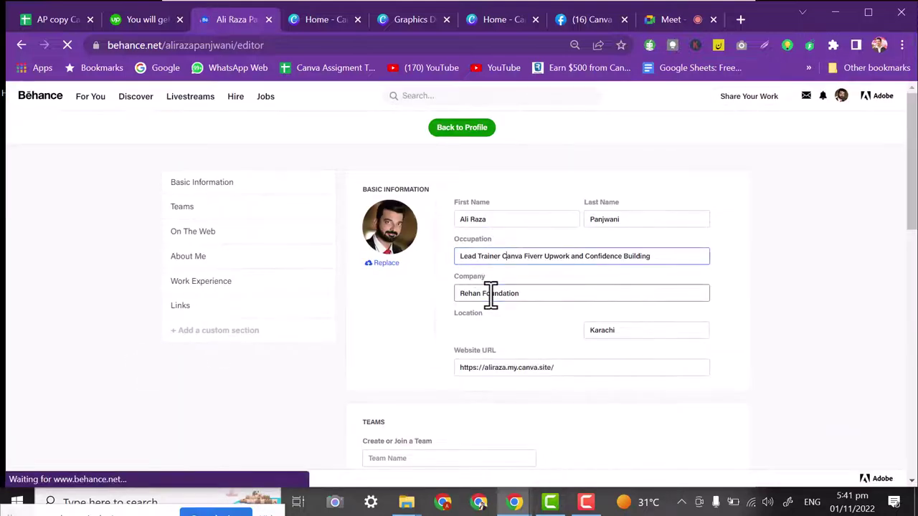
Review the profile's basic information and expand the full list of networks under On The Web.
left_click(558, 367)
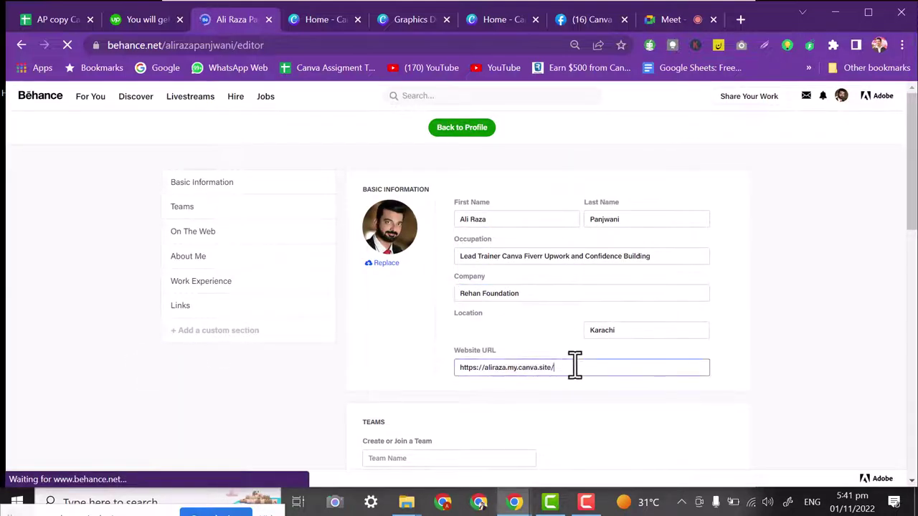
left_click_drag(913, 130, 915, 261)
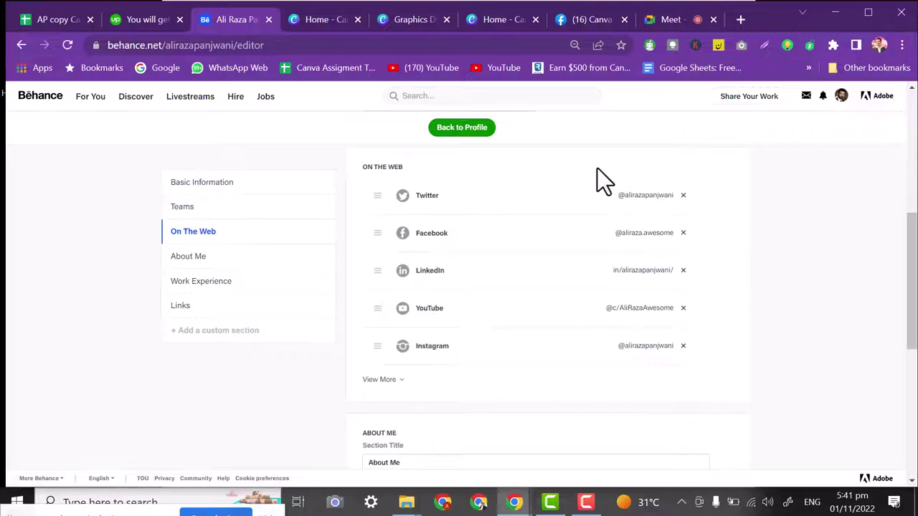
left_click(380, 380)
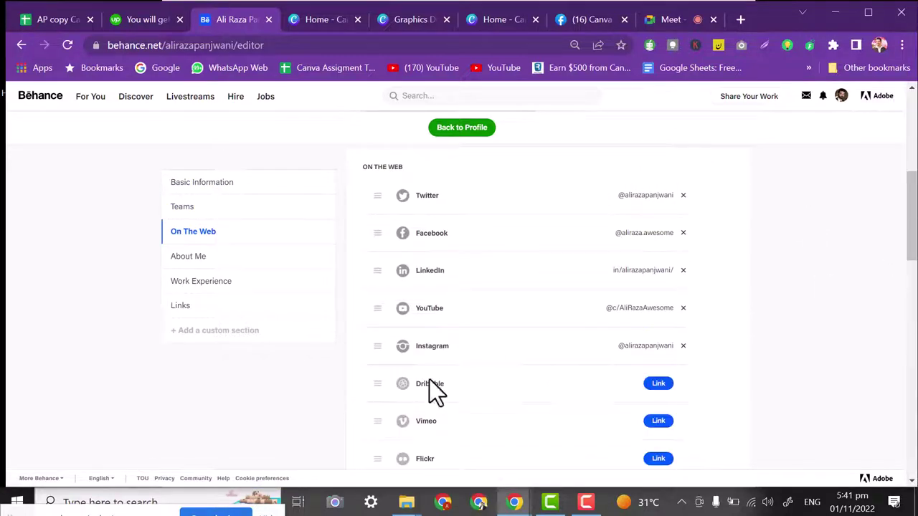
Link the Dribbble entry using the Canva homepage address, canva.com, and remove that link again.
left_click(663, 395)
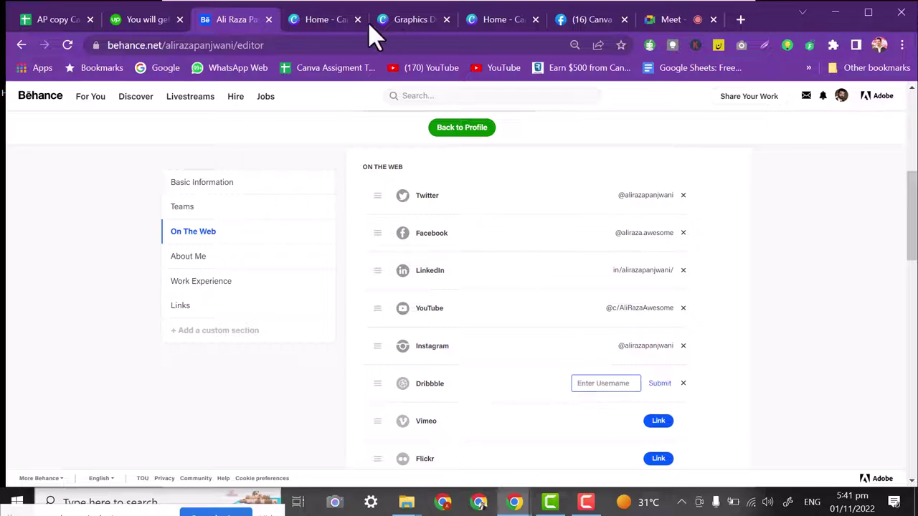
left_click(334, 20)
left_click(215, 50)
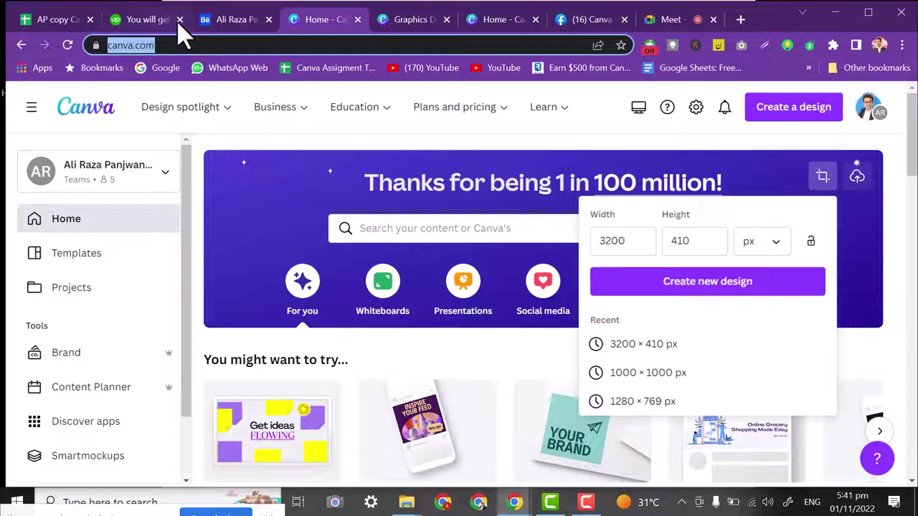
left_click(215, 21)
key("ctrl+v")
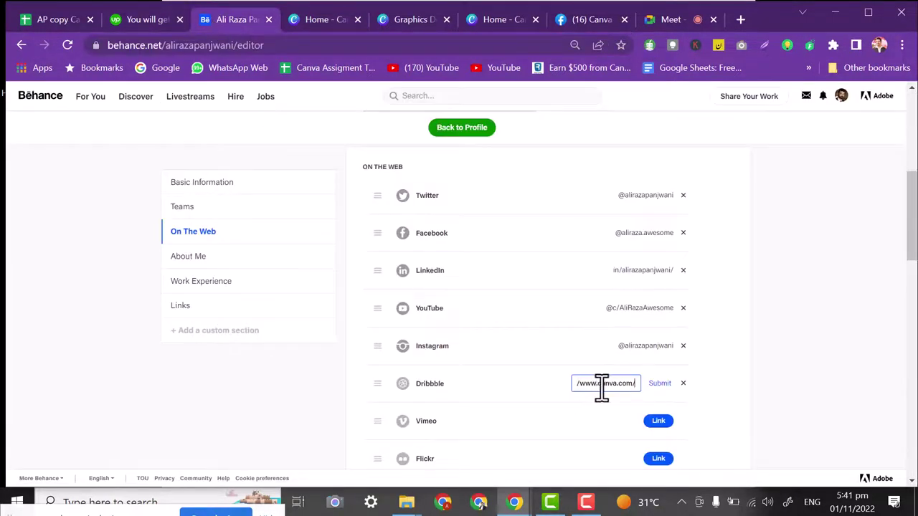
left_click(658, 384)
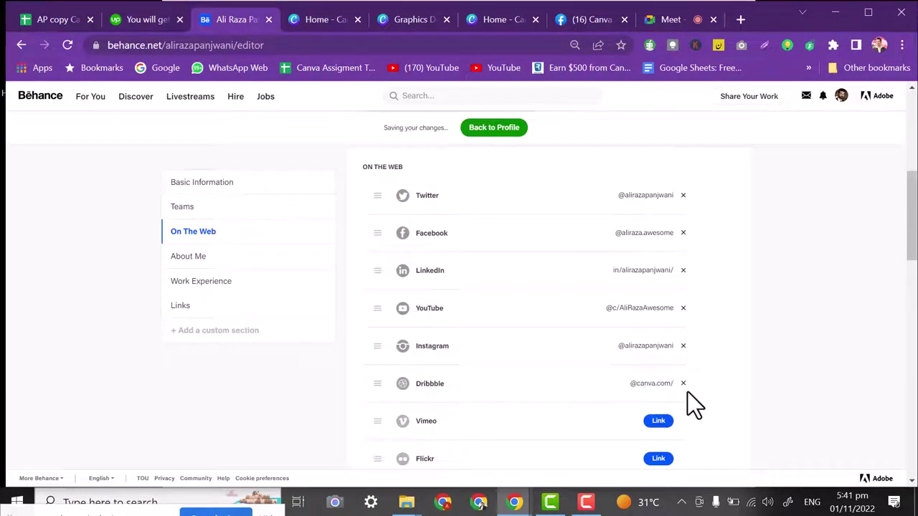
left_click(682, 385)
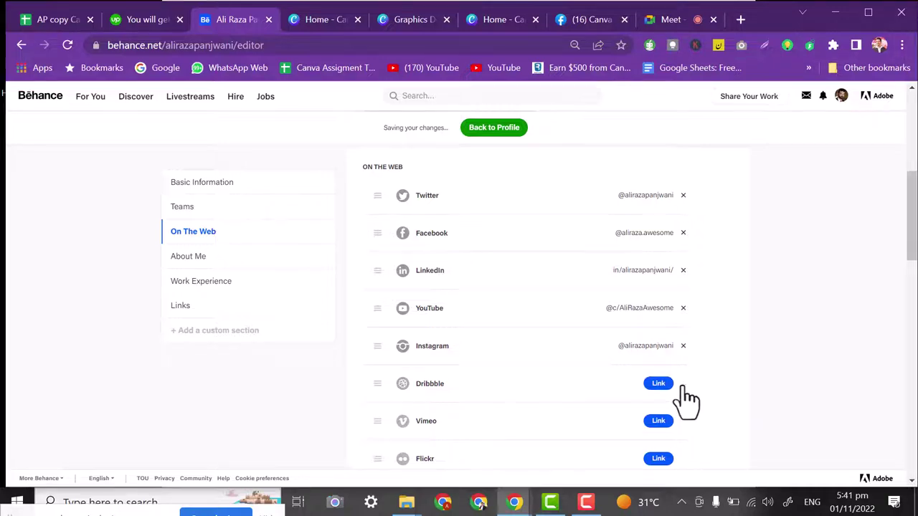
Go through the About Me, Work Experience and Links sections and add an empty custom section to the profile.
left_click_drag(915, 229, 911, 414)
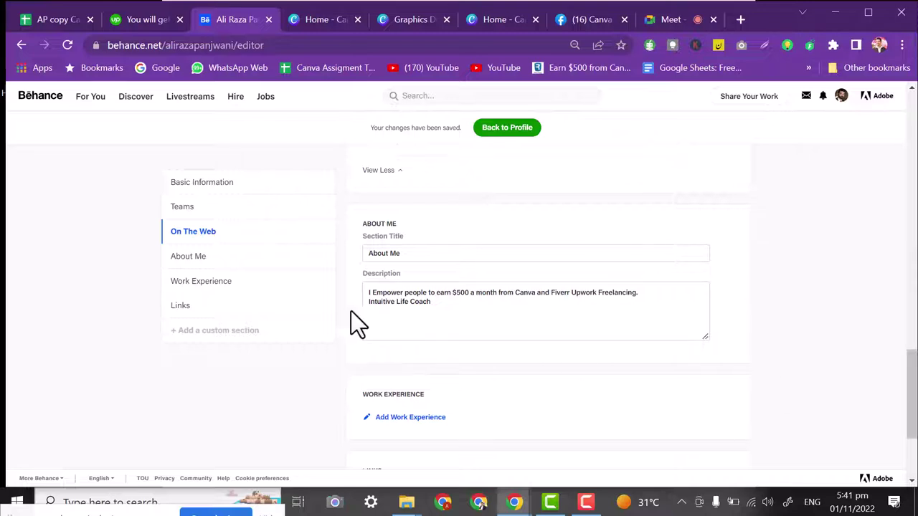
left_click(396, 260)
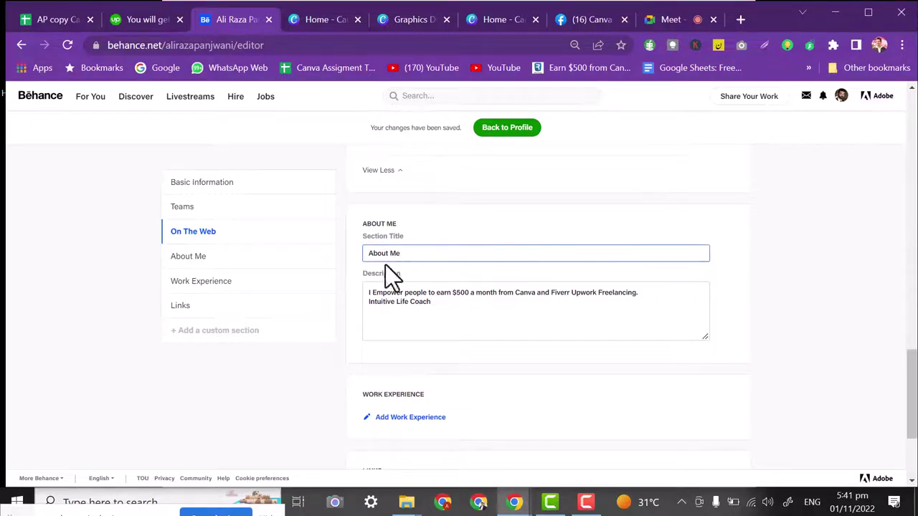
left_click(414, 309)
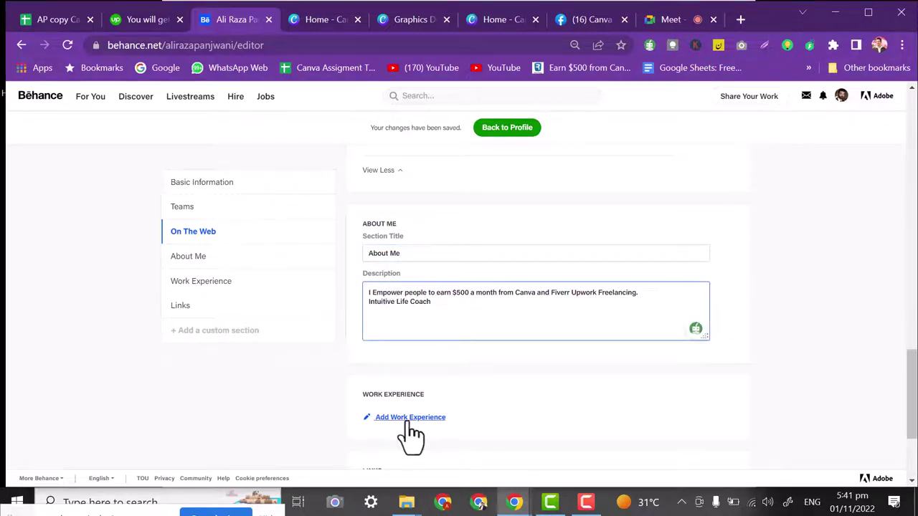
scroll(410, 417, "down", 3)
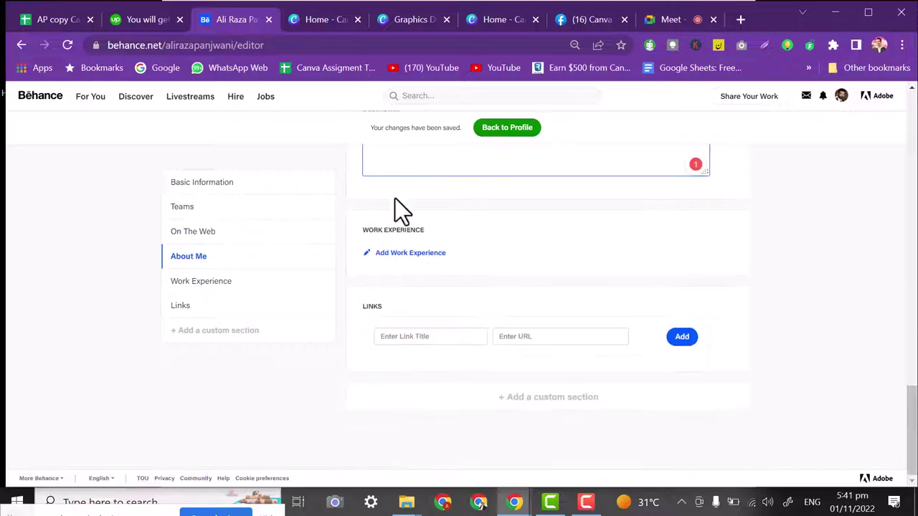
left_click(184, 294)
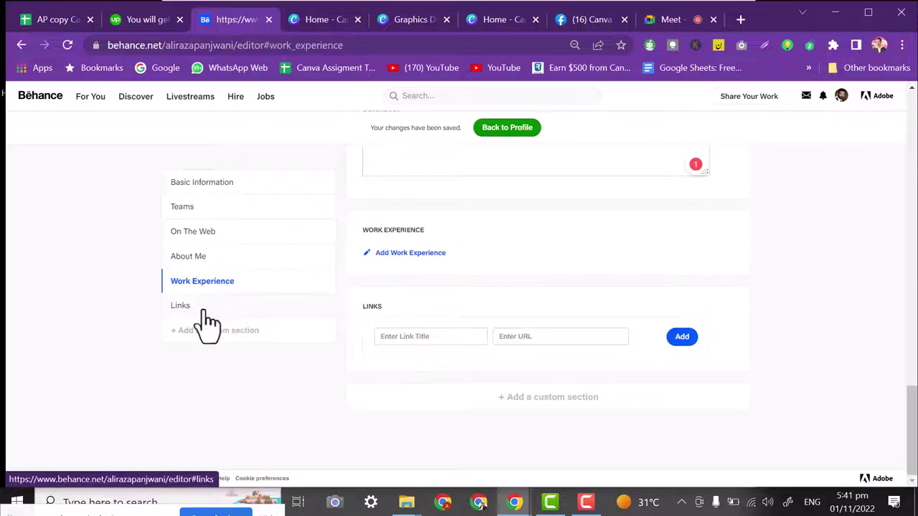
left_click(204, 314)
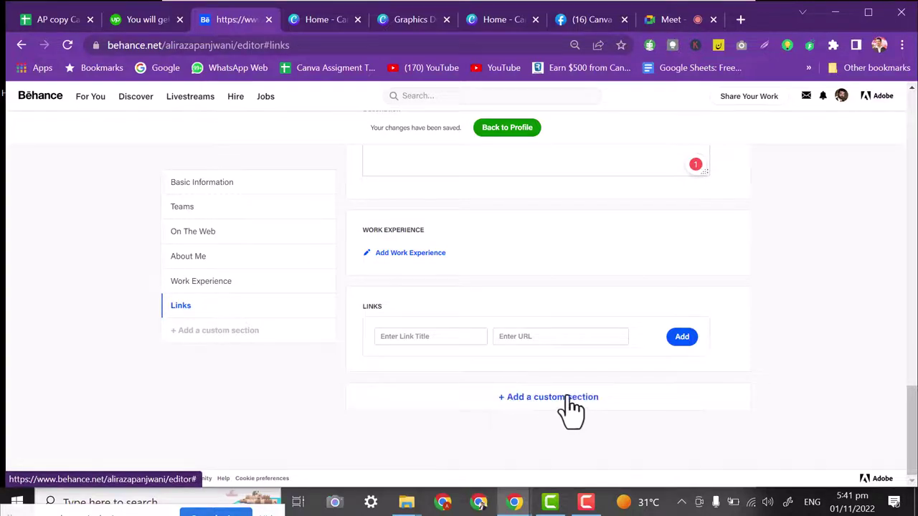
left_click(511, 402)
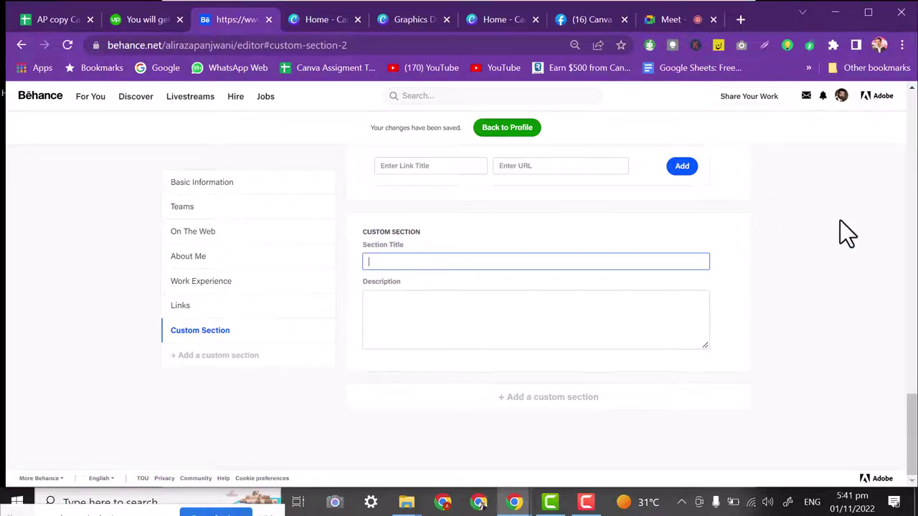
Start sharing new work on Behance as a Project.
scroll(899, 410, "up", 20)
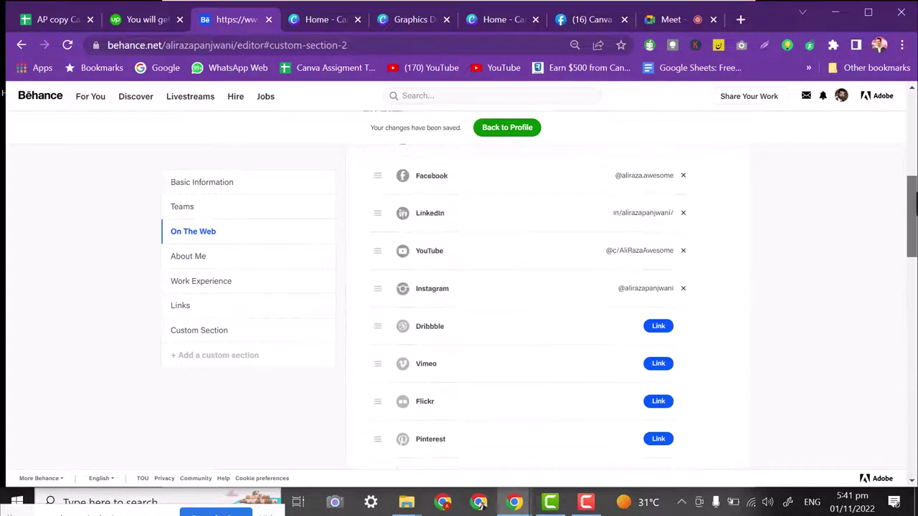
scroll(898, 411, "up", 3)
mouse_move(763, 112)
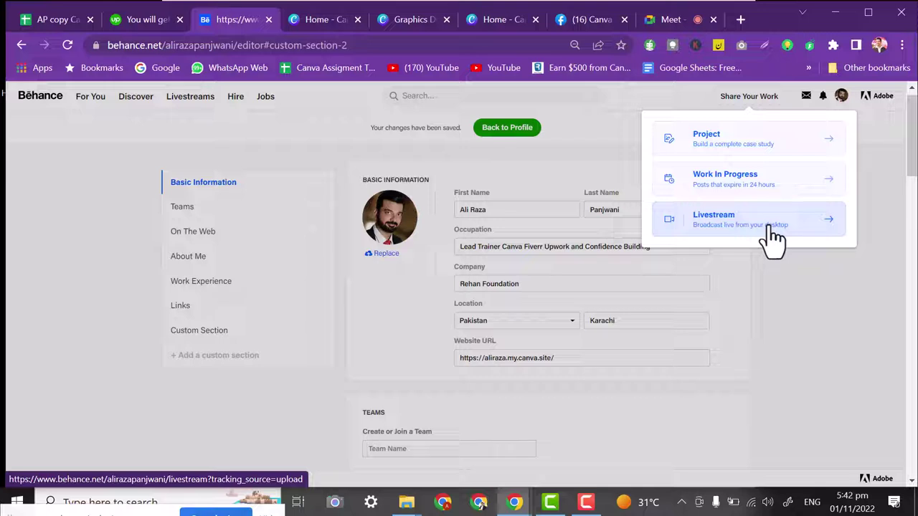
left_click(730, 154)
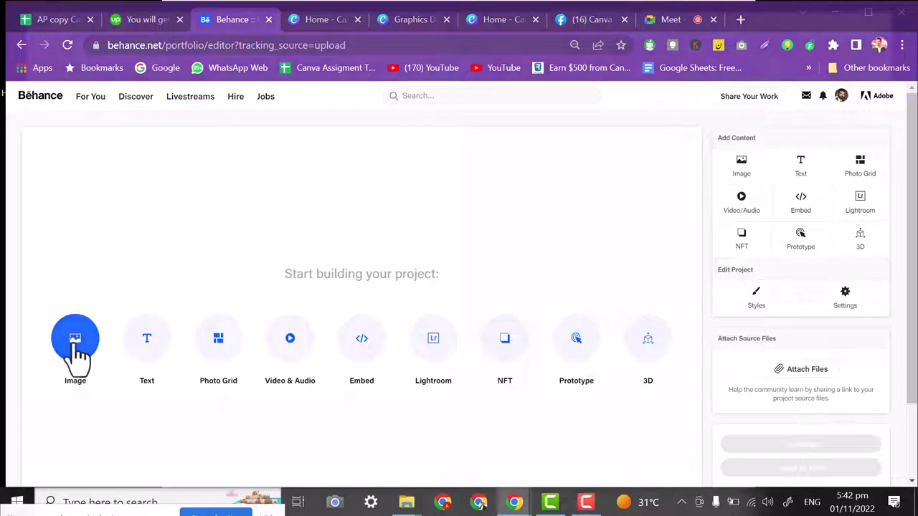
Start adding an image to the project and check the Logo Magic Mockups folder inside Canva Learning with All Files shown.
left_click(75, 343)
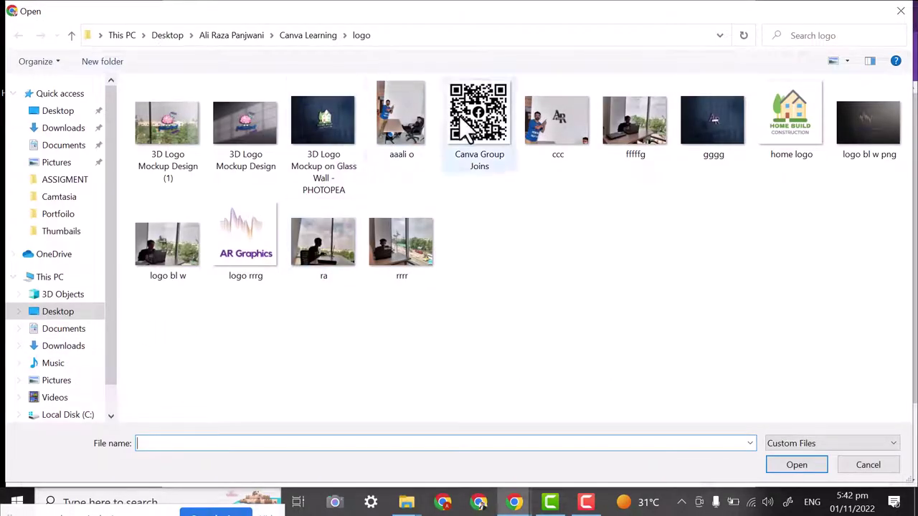
left_click(61, 114)
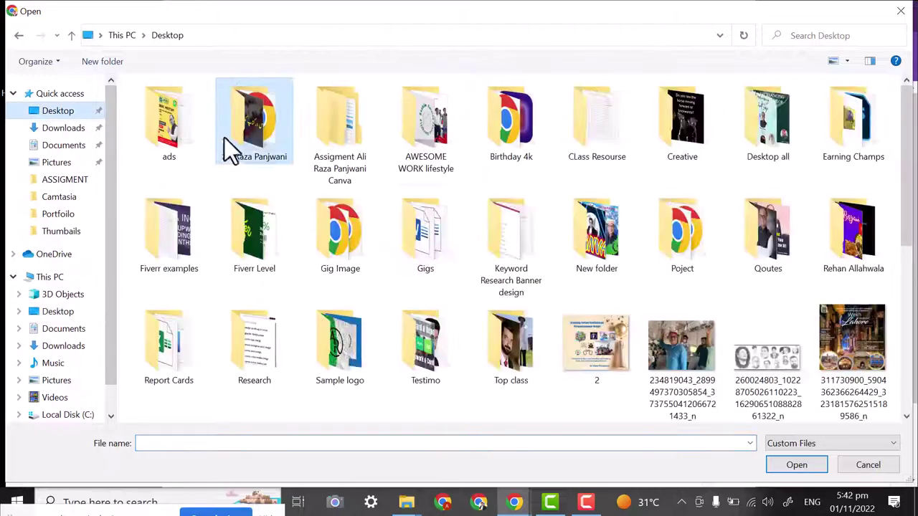
double_click(265, 128)
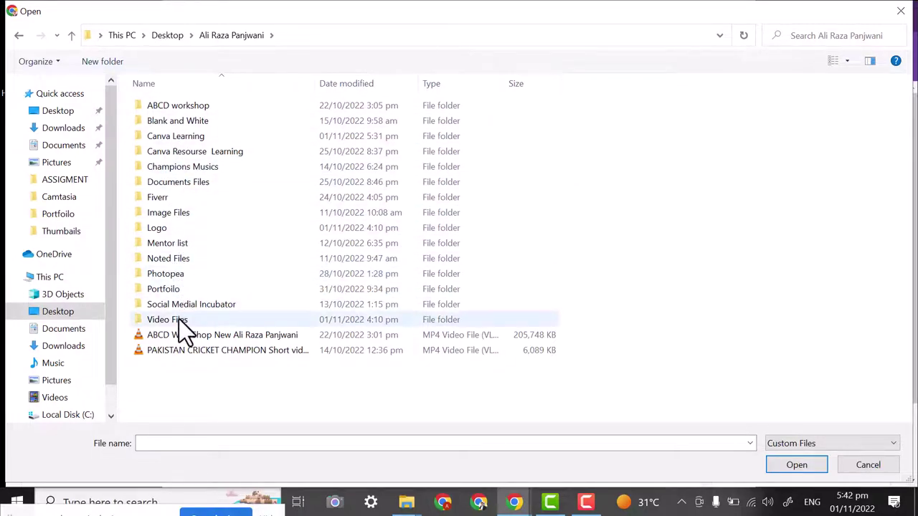
double_click(180, 136)
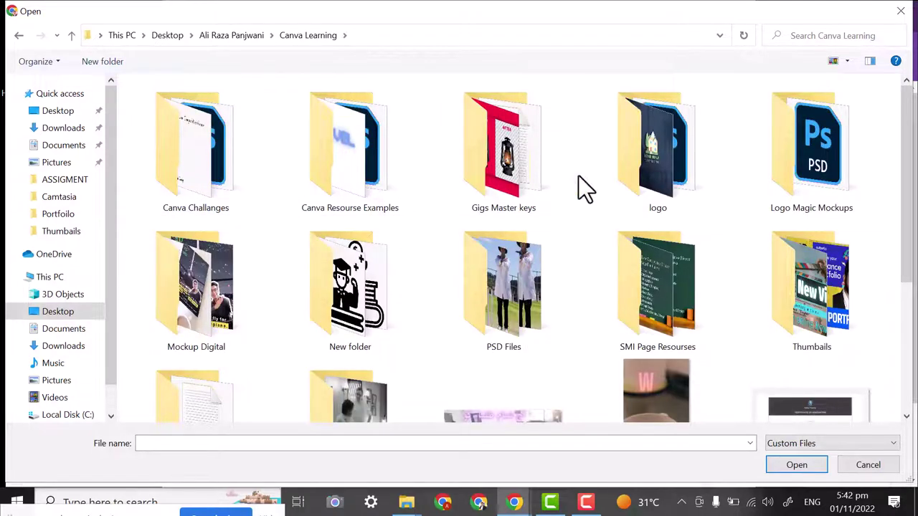
double_click(821, 164)
left_click(784, 445)
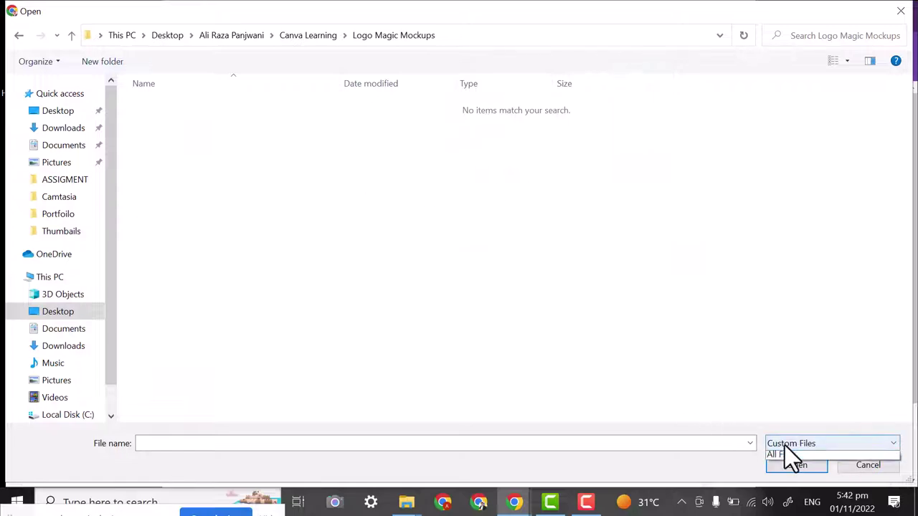
left_click(788, 471)
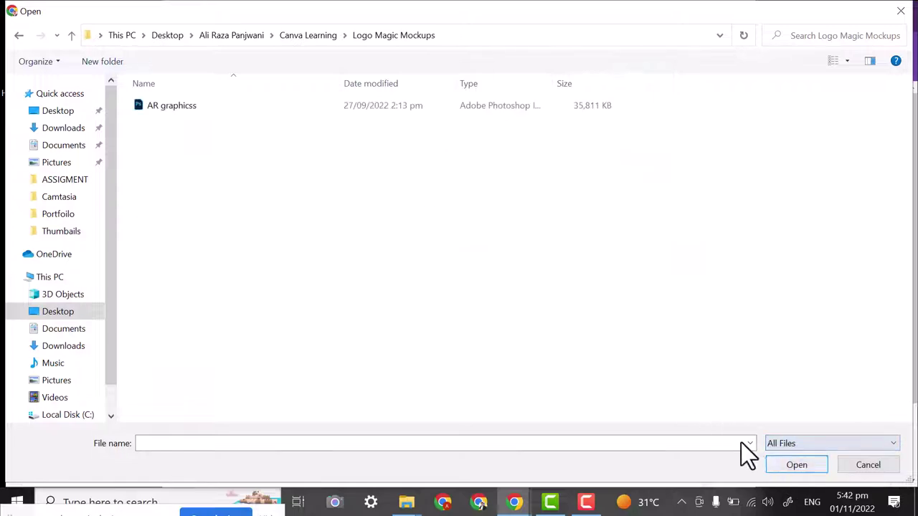
Try to add images 8 and 9 from the Mockup Digital folder to the project.
left_click(18, 36)
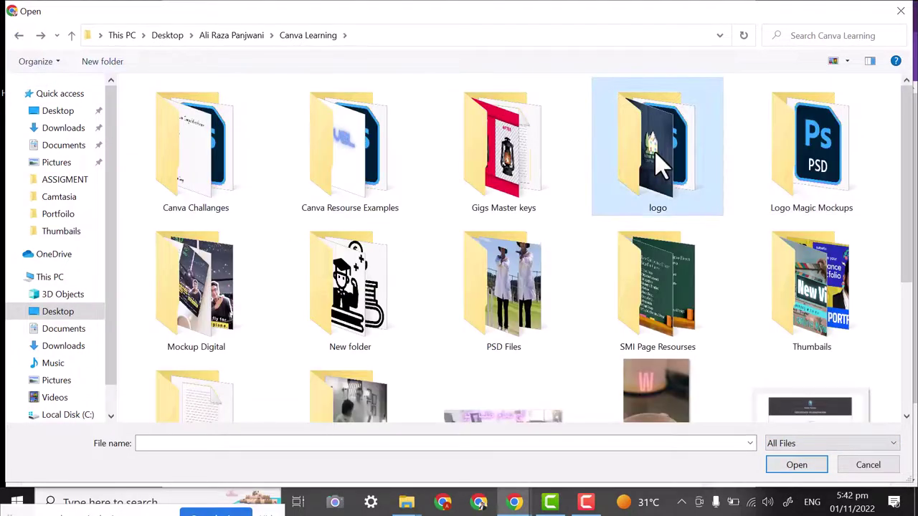
double_click(206, 314)
left_click_drag(408, 198, 153, 57)
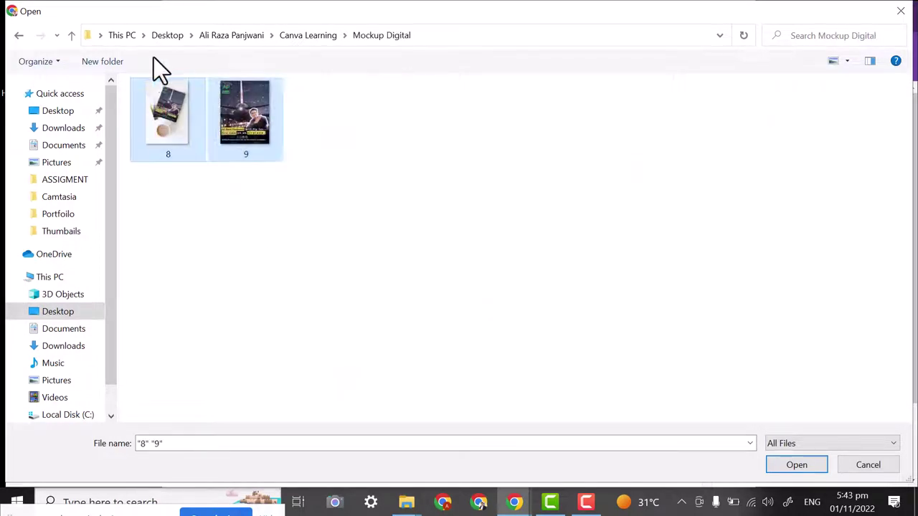
left_click(796, 466)
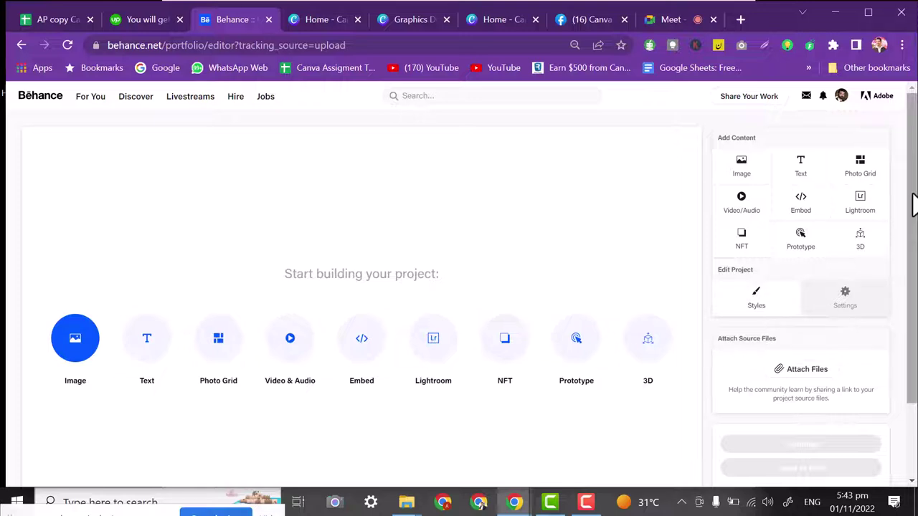
scroll(914, 287, "down", 2)
scroll(912, 279, "up", 2)
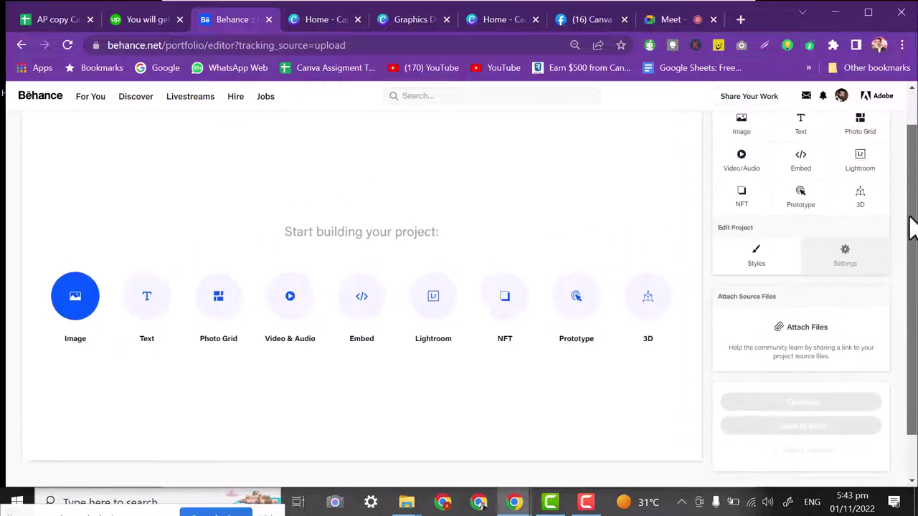
scroll(911, 266, "down", 2)
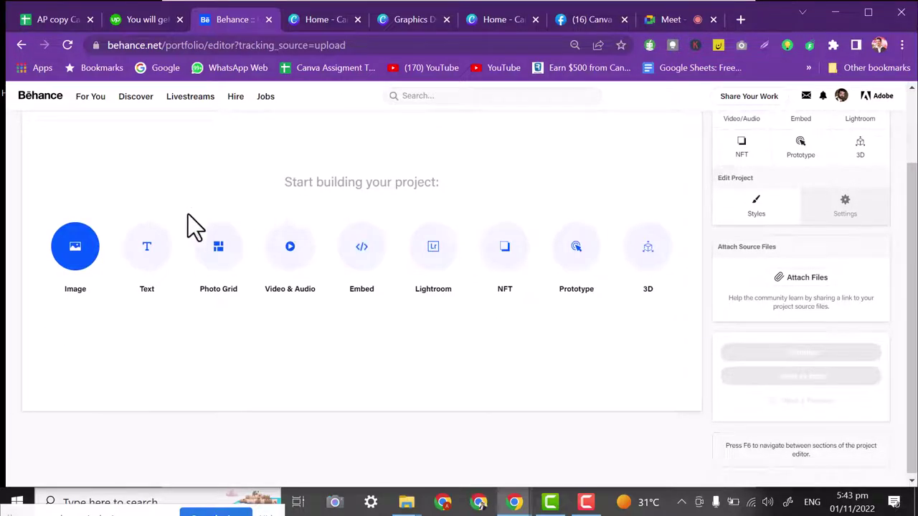
Retry uploading both Mockup Digital images, 8 and 9, as project images.
left_click(75, 244)
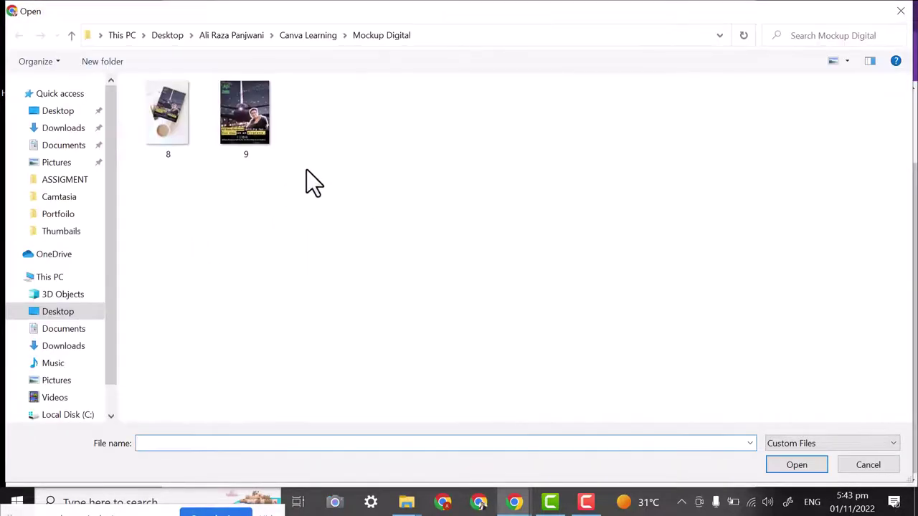
left_click_drag(306, 170, 90, 81)
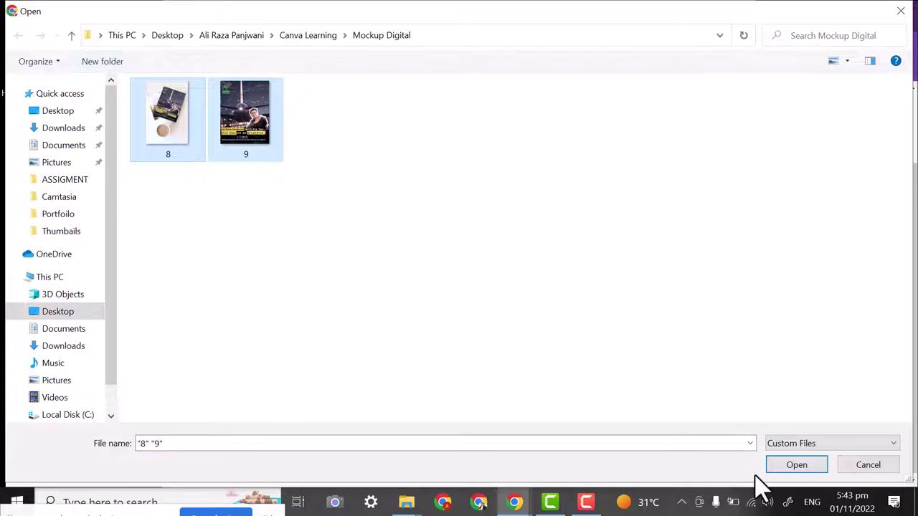
left_click(780, 459)
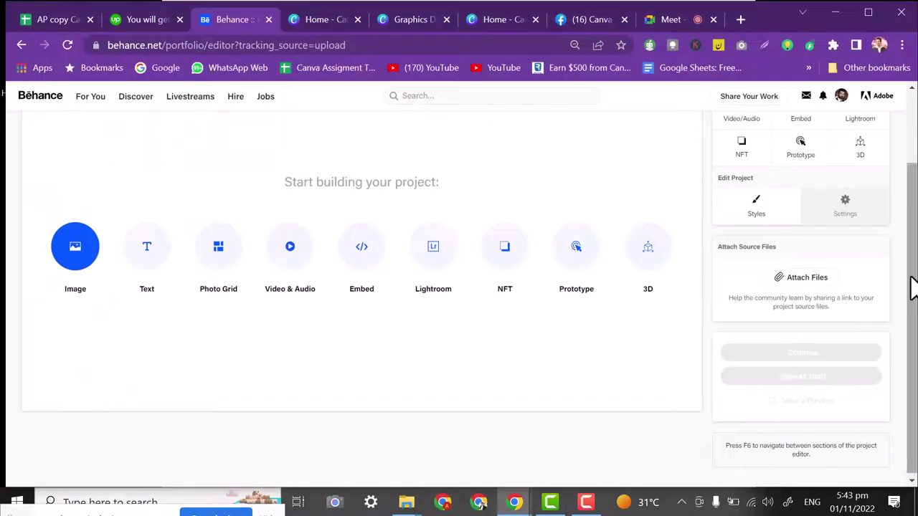
Try to add only image 8 from the Mockup Digital folder to the project.
left_click_drag(911, 287, 915, 215)
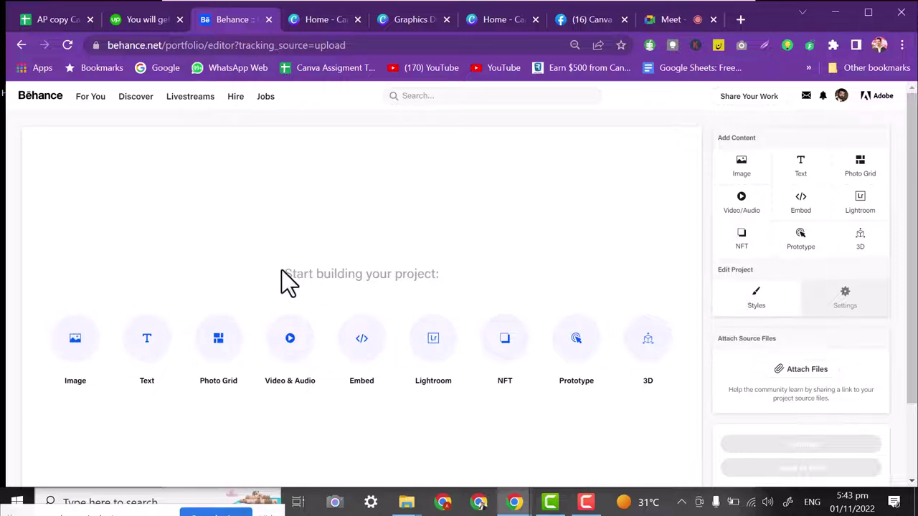
left_click(63, 355)
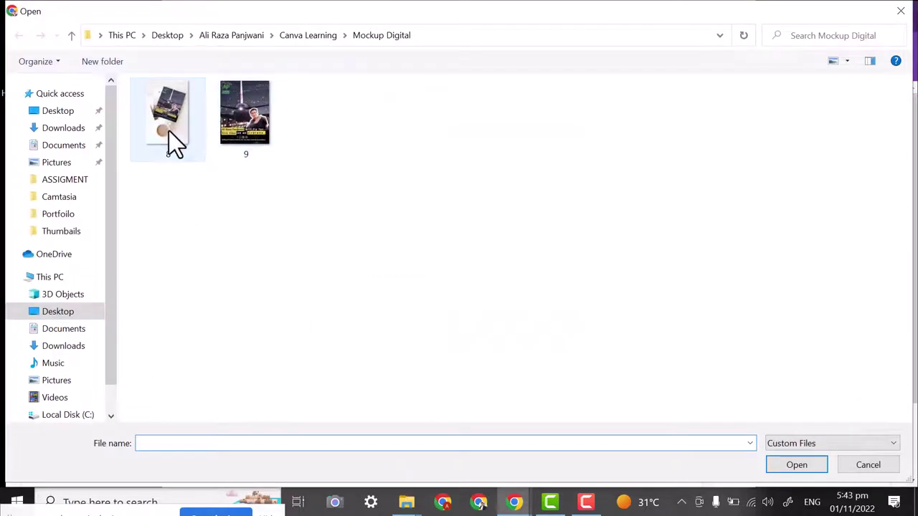
double_click(168, 131)
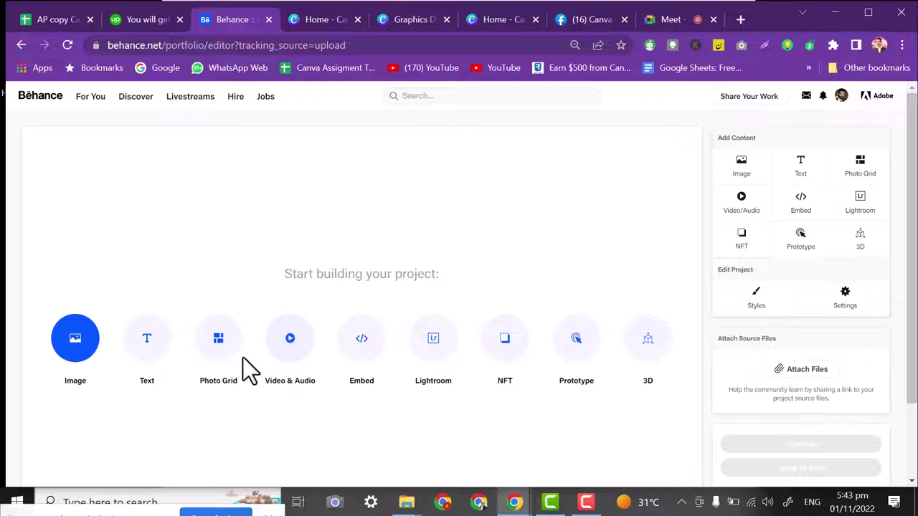
Insert a Photo Grid in the project and try to fill it with images 8 and 9.
left_click(218, 337)
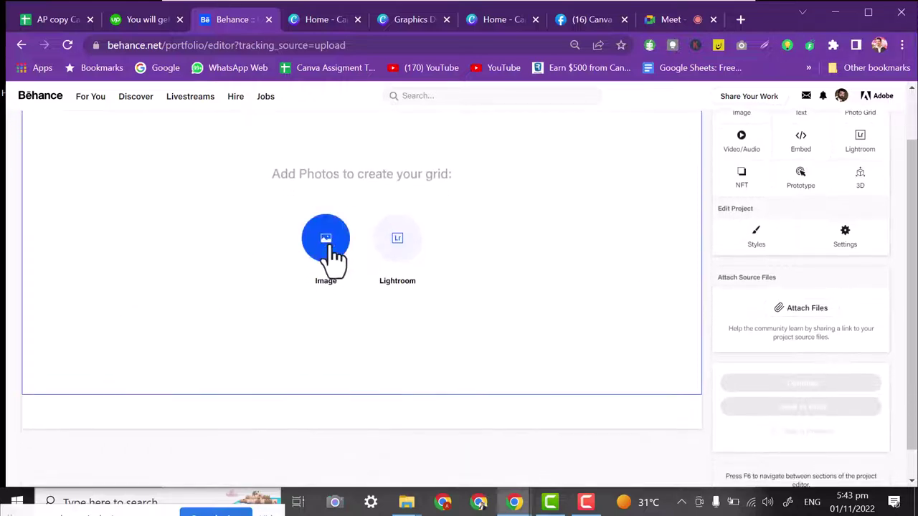
left_click(332, 247)
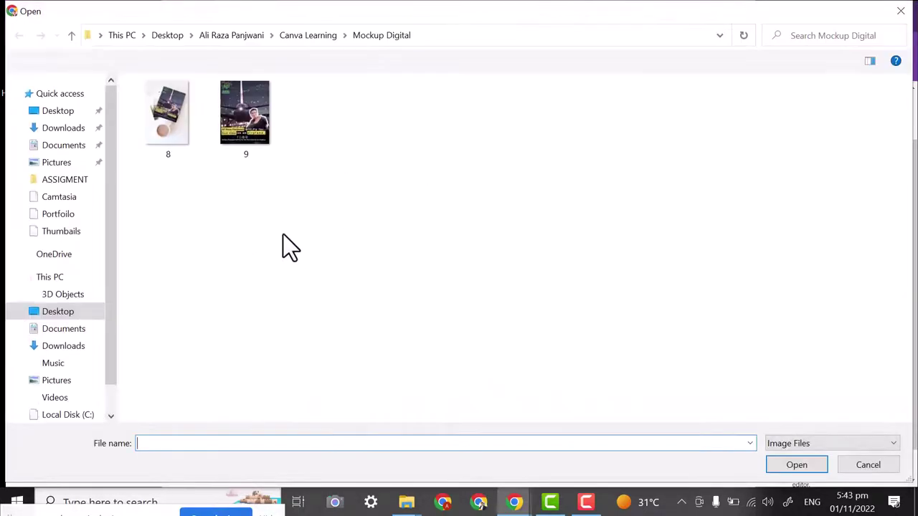
left_click_drag(336, 193, 101, 79)
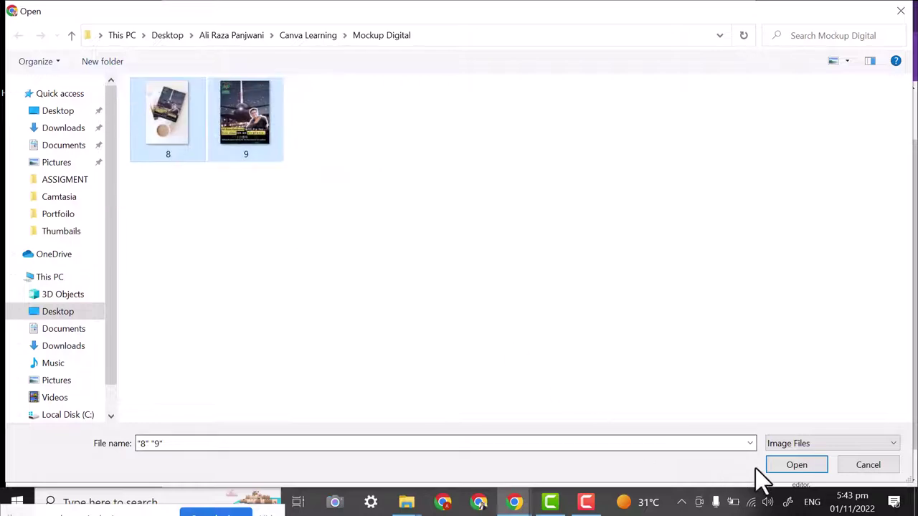
left_click(789, 469)
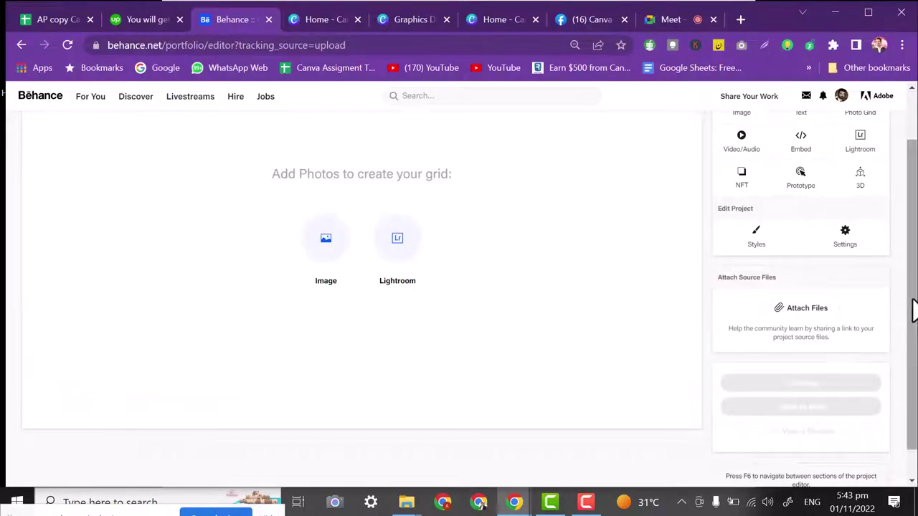
scroll(915, 324, "up", 1)
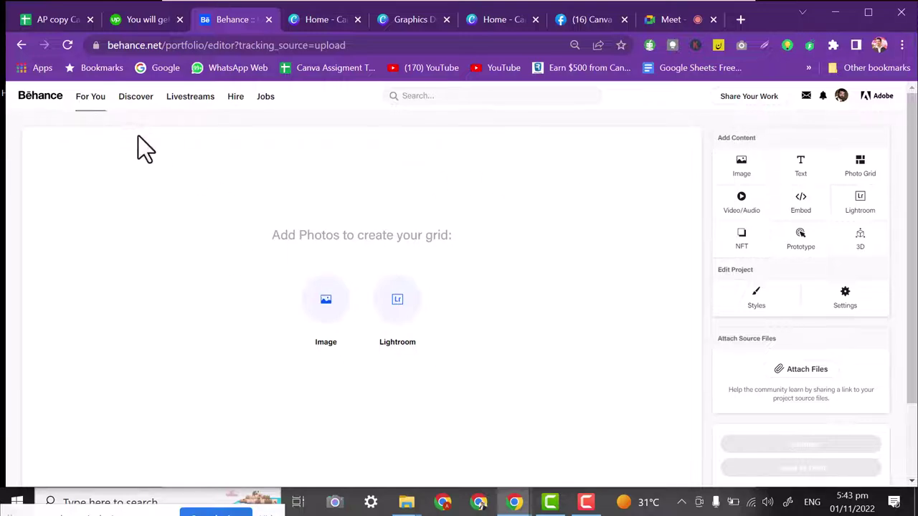
Try to start another new Project from the work-sharing options, choosing to stay on the current page each time.
left_click(770, 100)
left_click(723, 135)
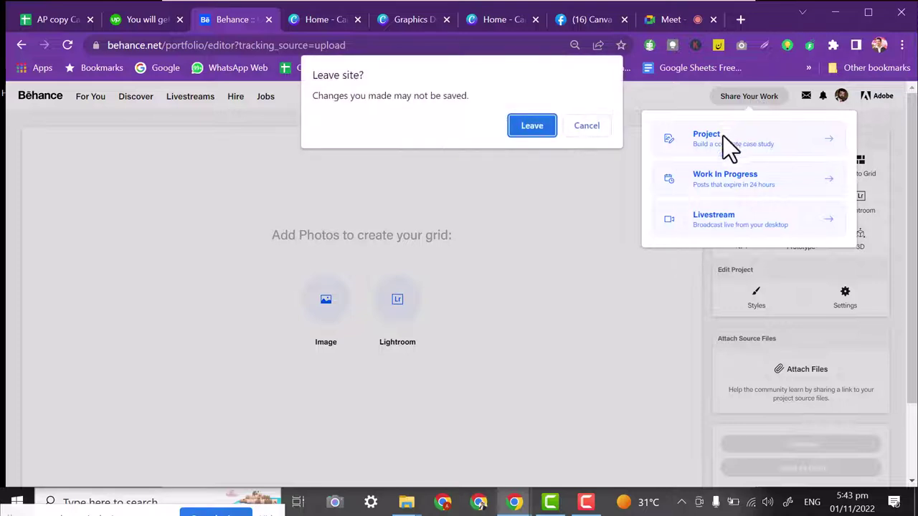
left_click(598, 125)
left_click(746, 100)
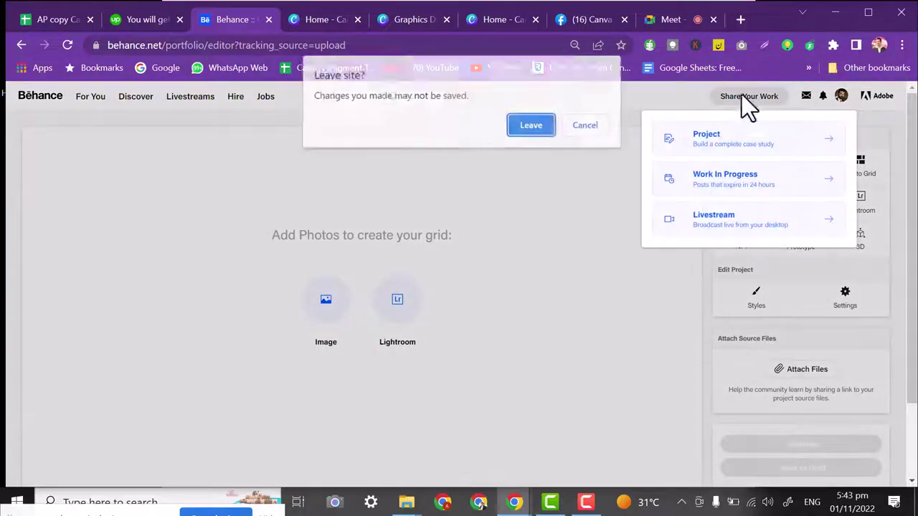
left_click(587, 127)
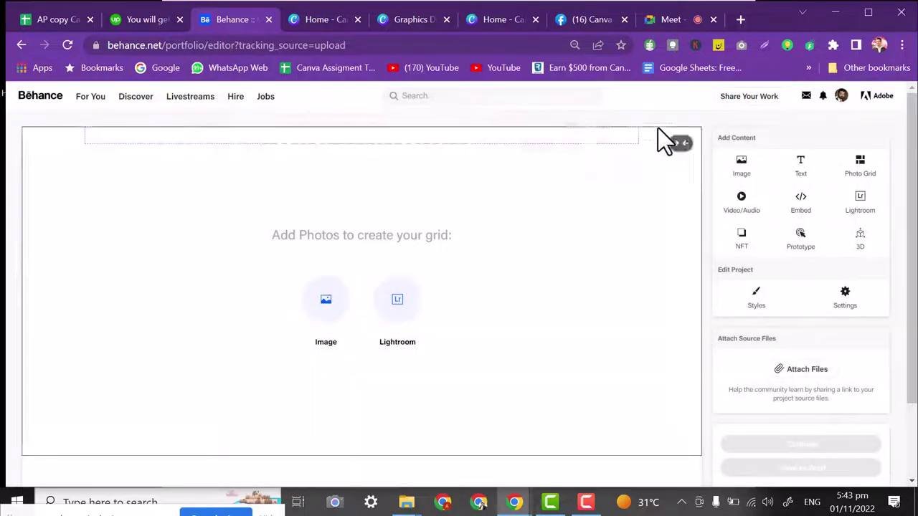
left_click(764, 100)
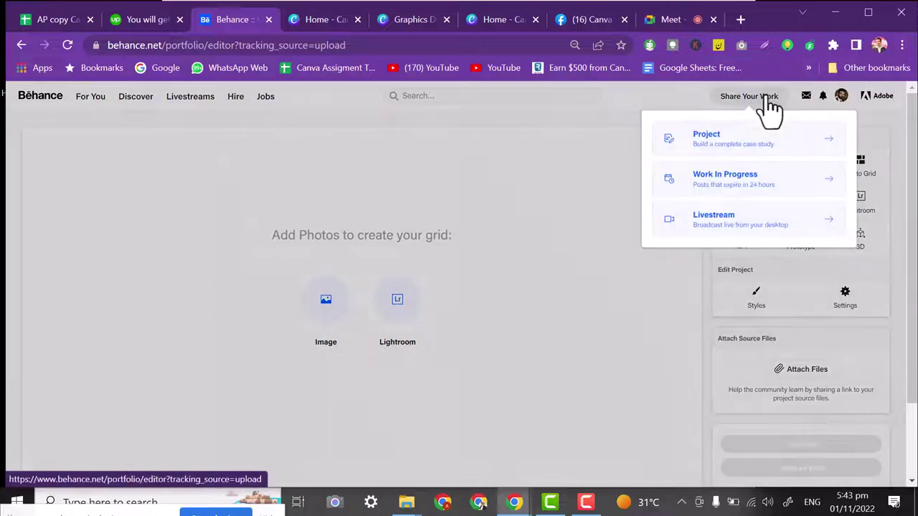
left_click(745, 133)
left_click(586, 127)
left_click(775, 98)
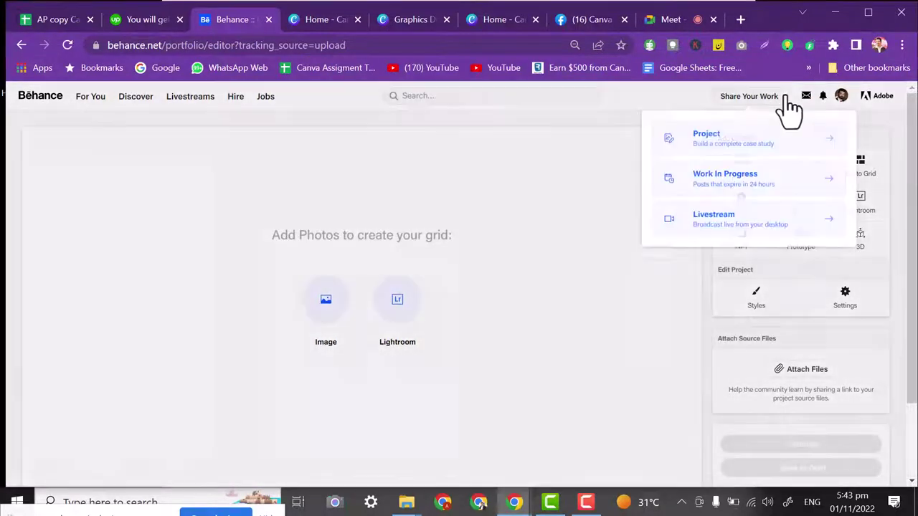
left_click(743, 140)
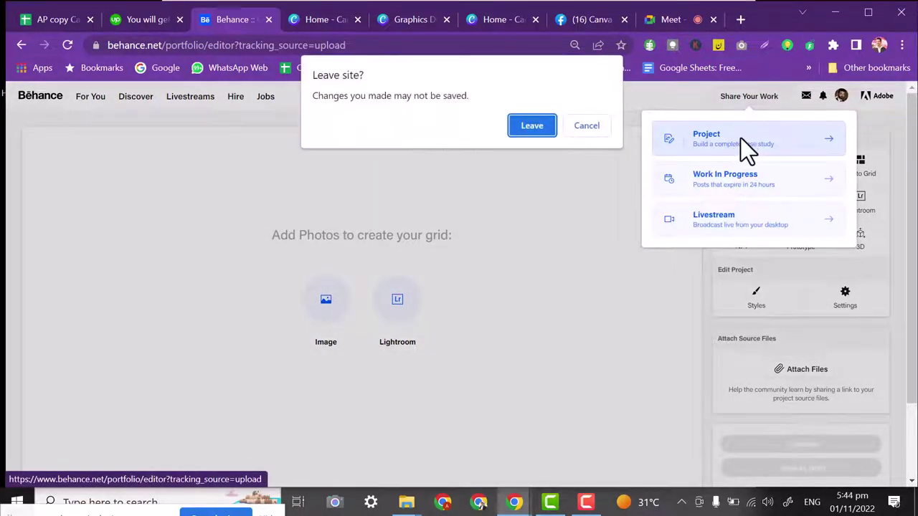
left_click(587, 127)
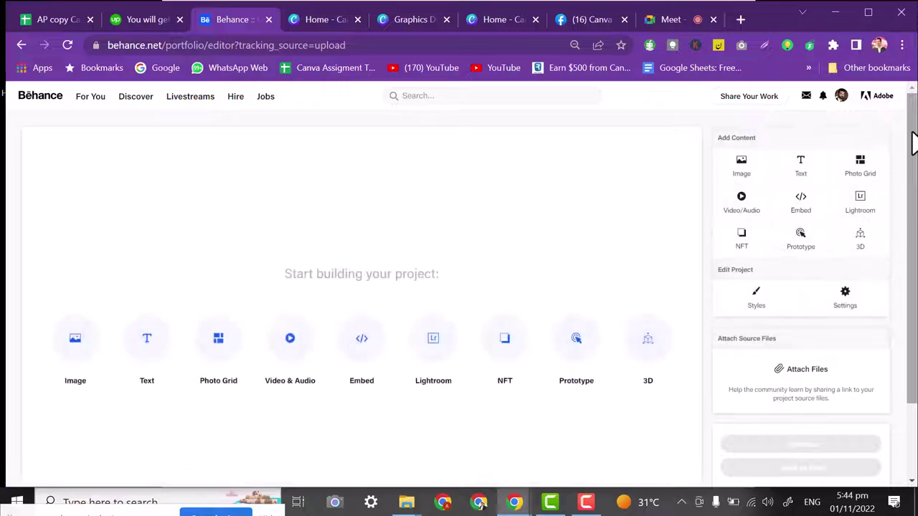
Add the image 3D Logo Mockup Design (1) from the logo folder in Canva Learning to the project.
left_click(69, 350)
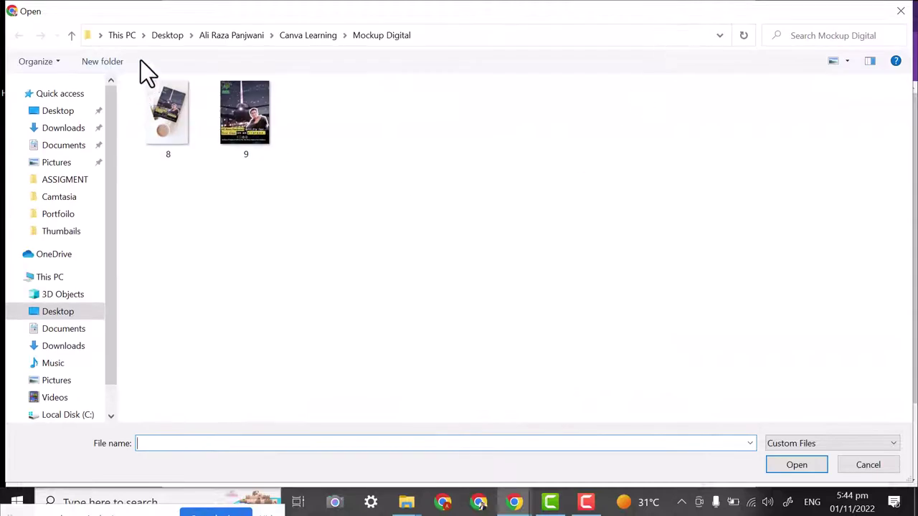
left_click(301, 35)
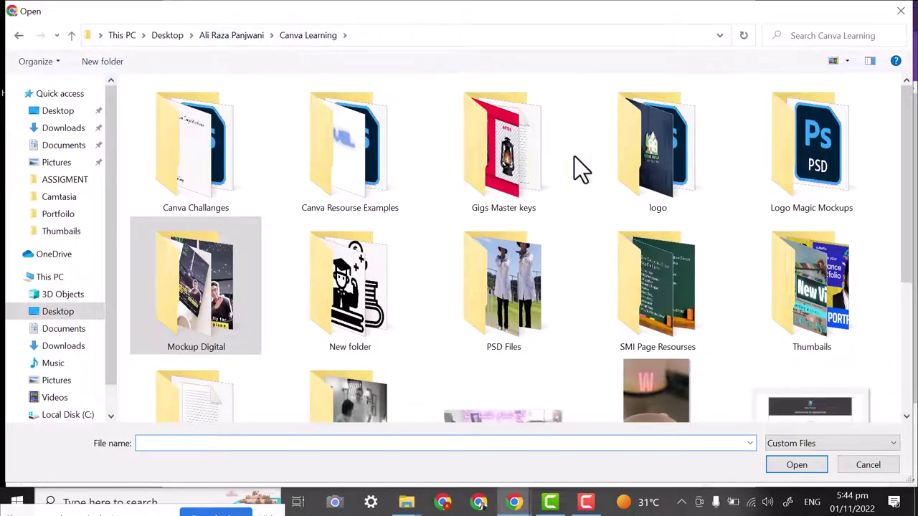
double_click(664, 180)
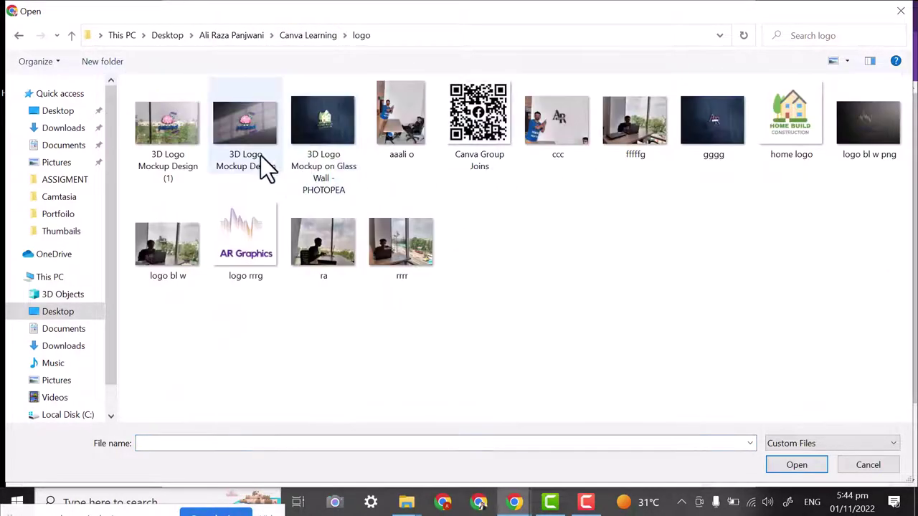
double_click(181, 121)
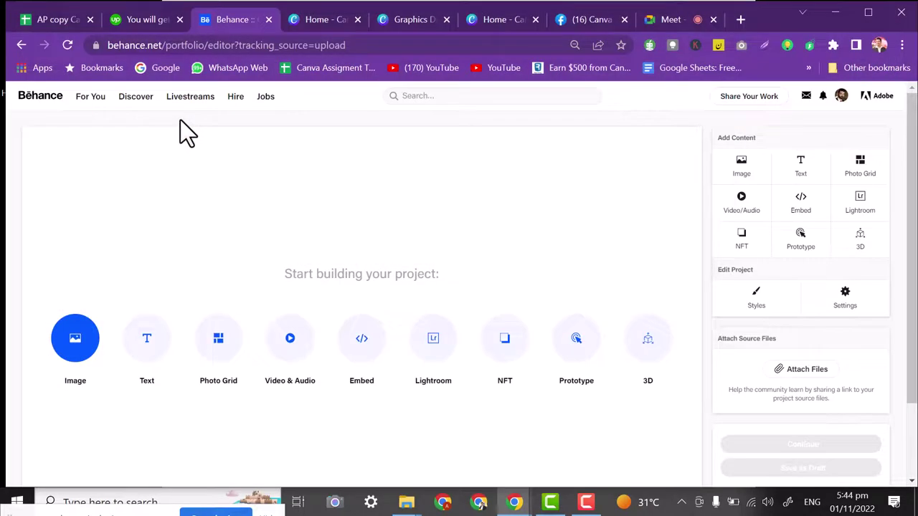
Switch to the Google Meet call to check on the meeting, looking briefly at the Facebook page in between.
left_click(665, 20)
left_click(613, 165)
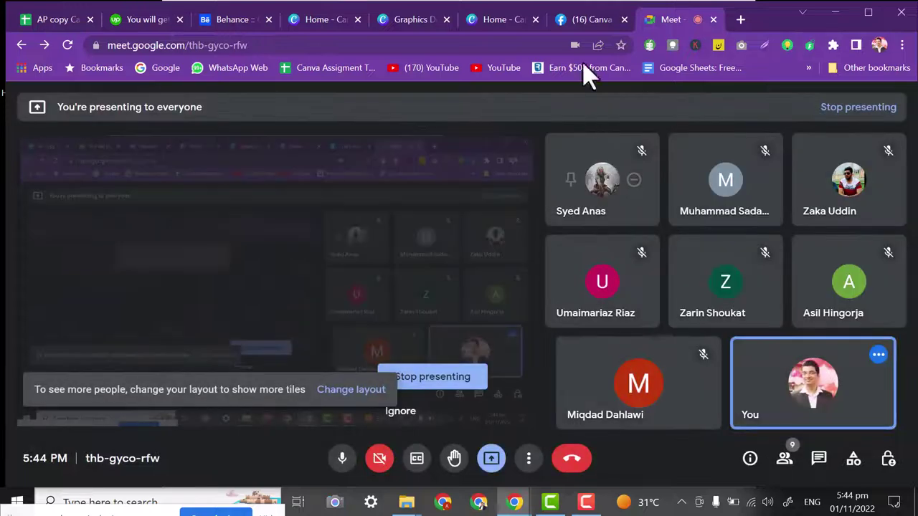
left_click(592, 19)
left_click(662, 27)
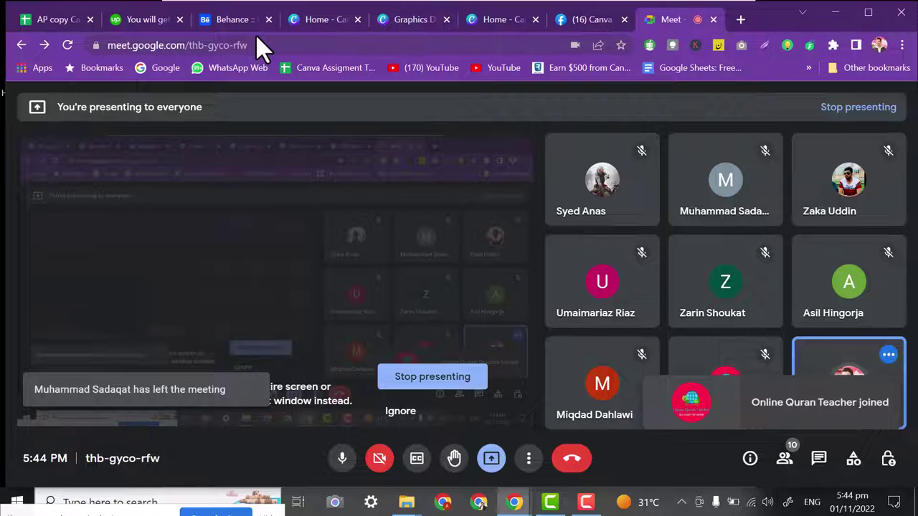
Return to the Behance project and add the image 3D Logo Mockup Design from the logo folder.
left_click(324, 22)
left_click(211, 27)
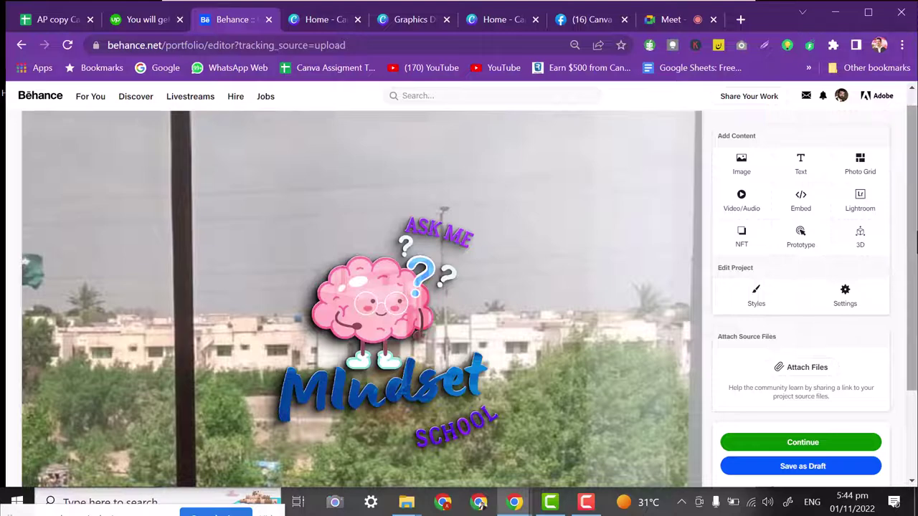
scroll(904, 302, "down", 2)
left_click_drag(907, 322, 893, 483)
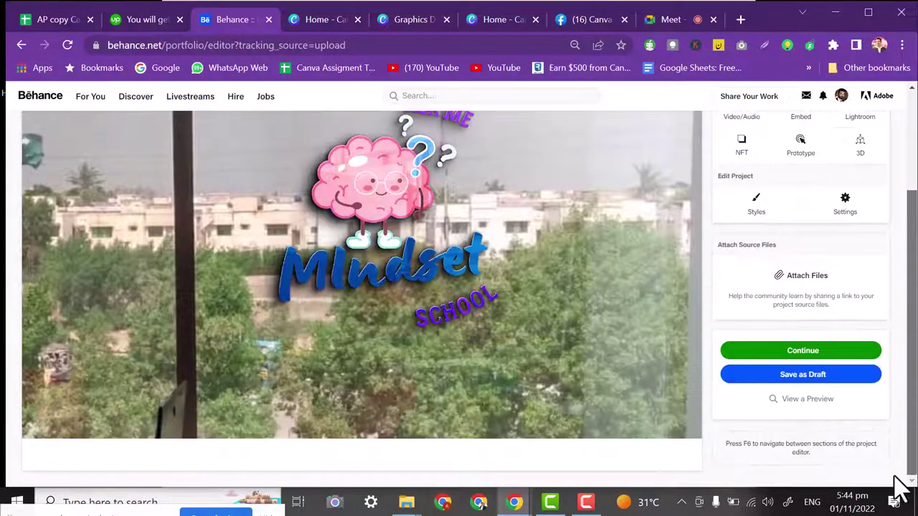
scroll(721, 269, "up", 1)
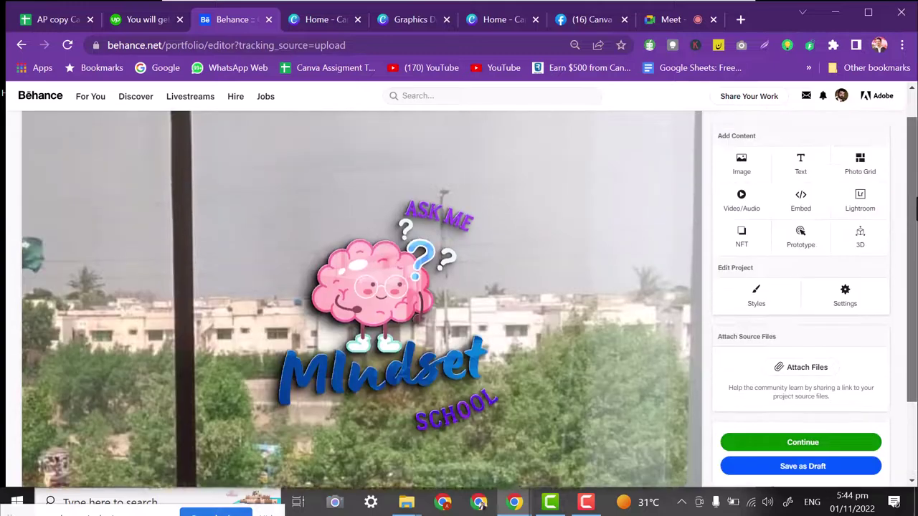
left_click(746, 179)
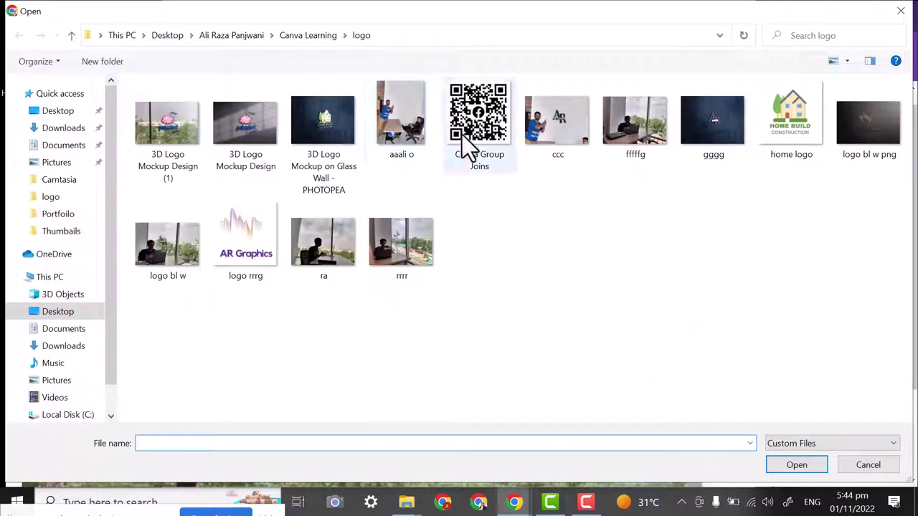
double_click(245, 133)
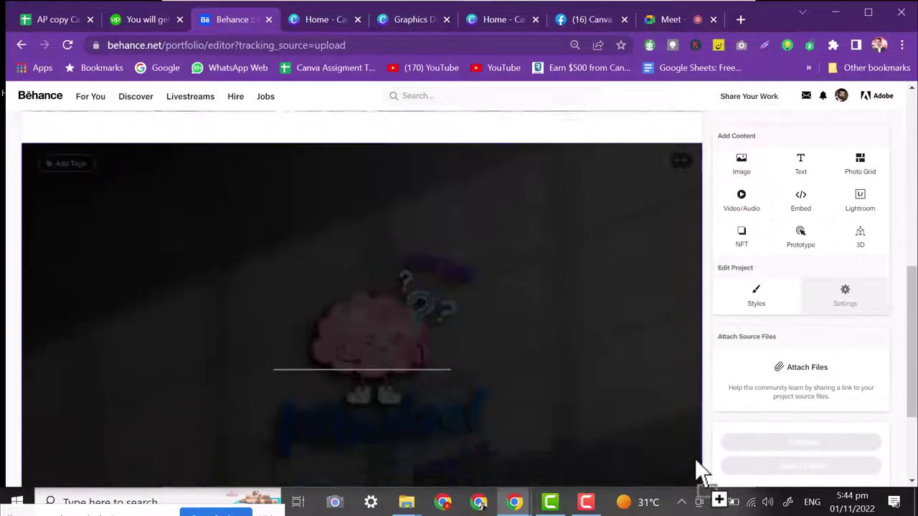
Add the images 3D Logo Mockup on Glass Wall - PHOTOPEA and gggg from the logo folder to the project.
left_click(744, 170)
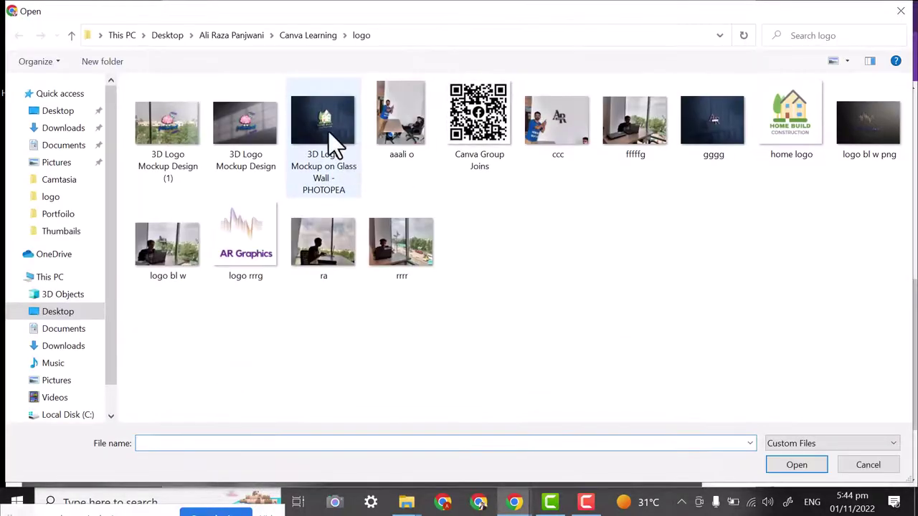
double_click(324, 130)
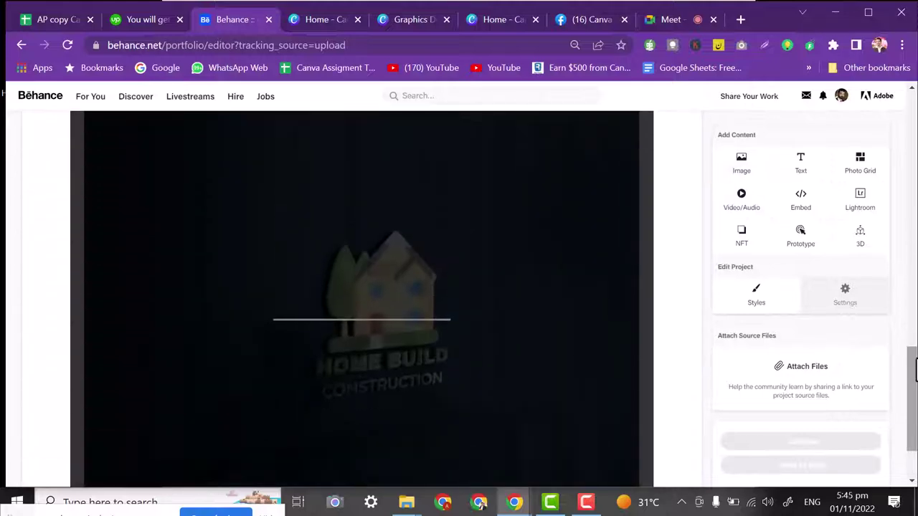
left_click_drag(911, 369, 912, 155)
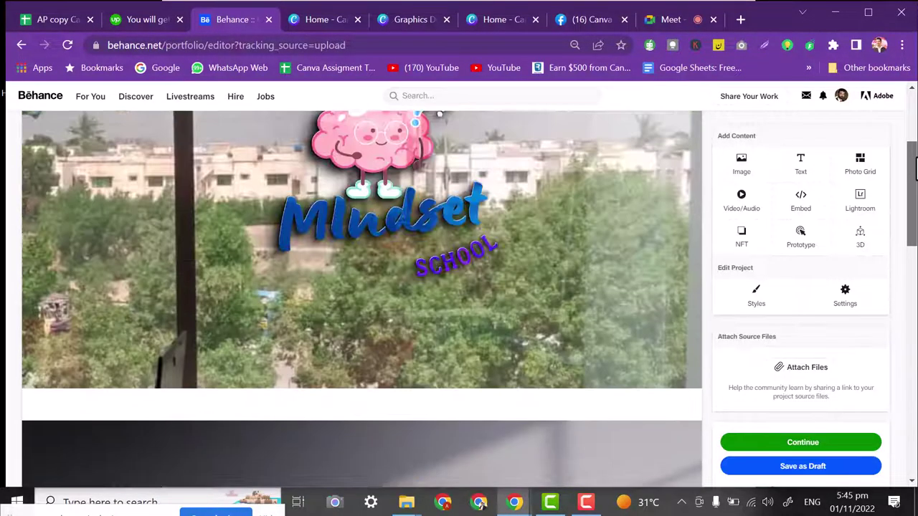
left_click(735, 179)
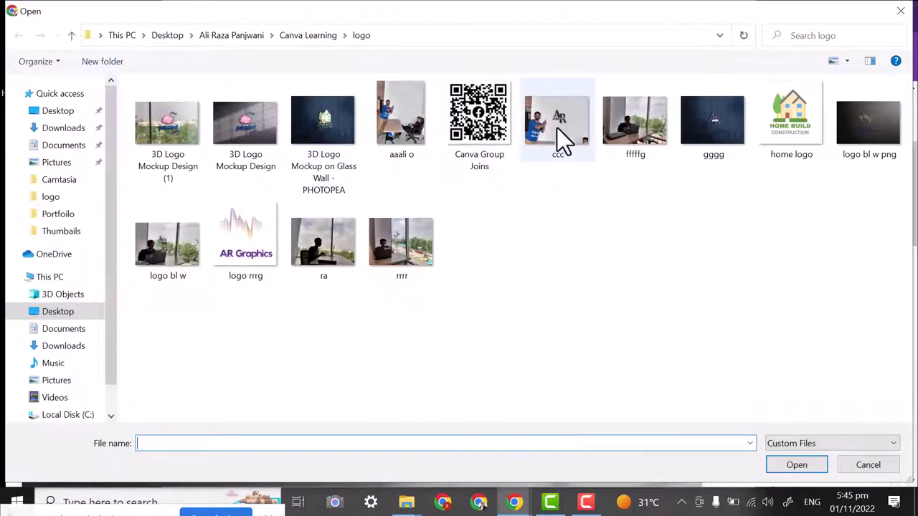
double_click(711, 130)
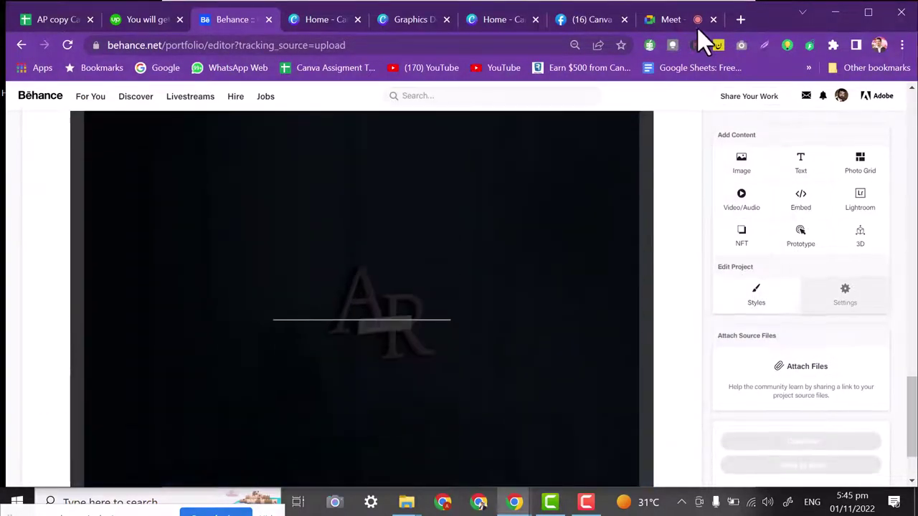
Check on the Google Meet call, glancing at the Canva Fiverr Champions Facebook group in between.
left_click(668, 22)
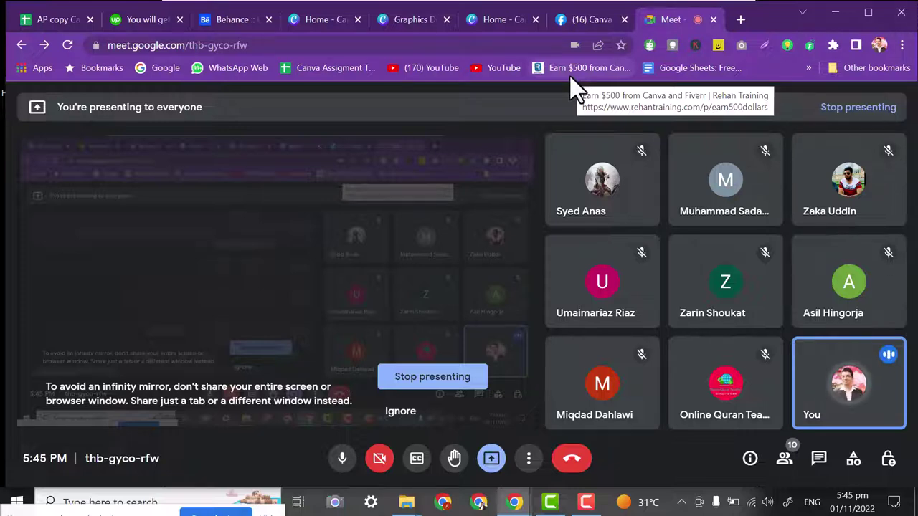
left_click(593, 20)
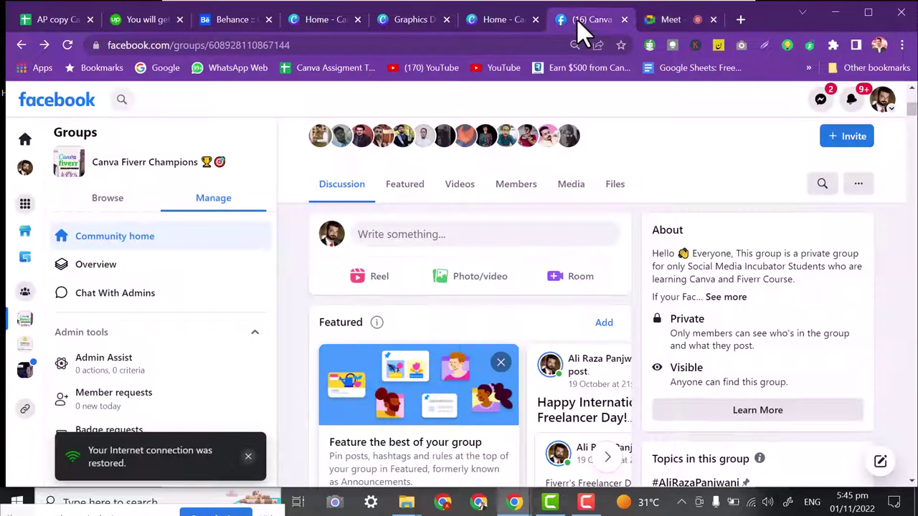
left_click(662, 21)
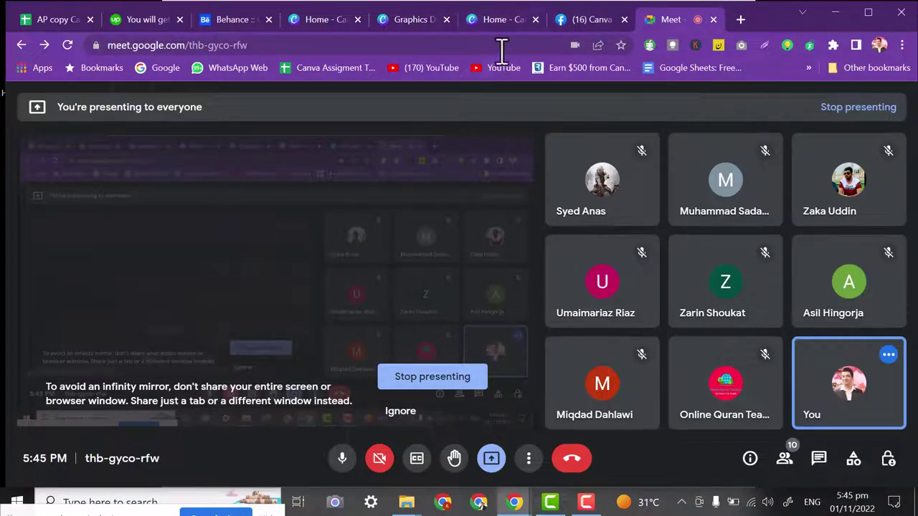
Go back to the Behance project, review the uploaded mockups and view the Attach Source Files form without attaching anything.
left_click(232, 21)
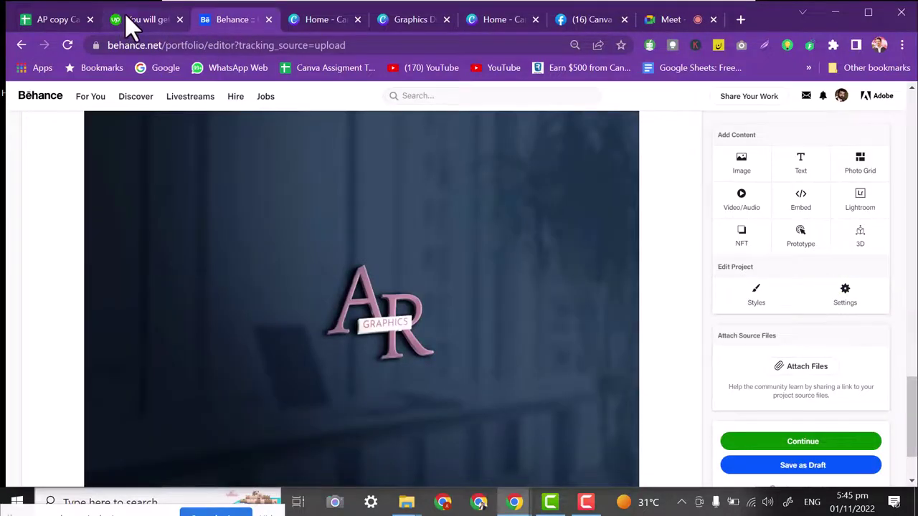
left_click(911, 211)
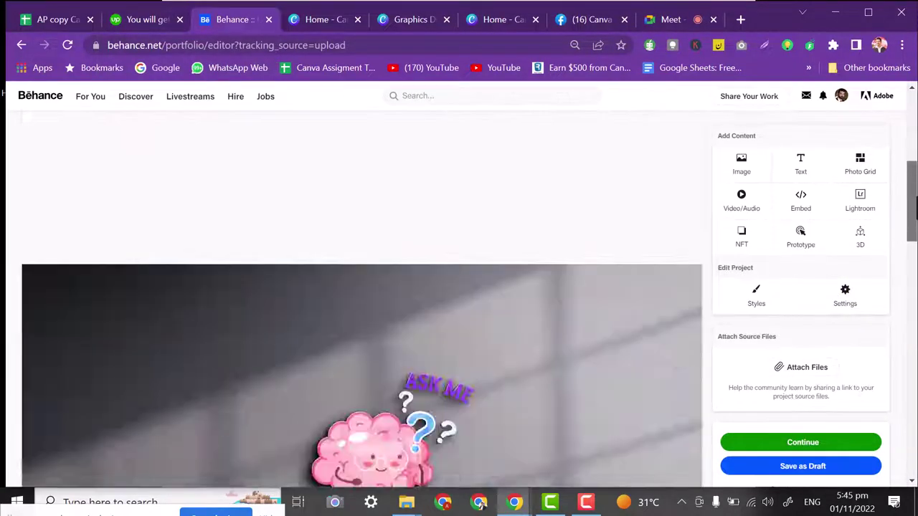
left_click_drag(912, 200, 911, 405)
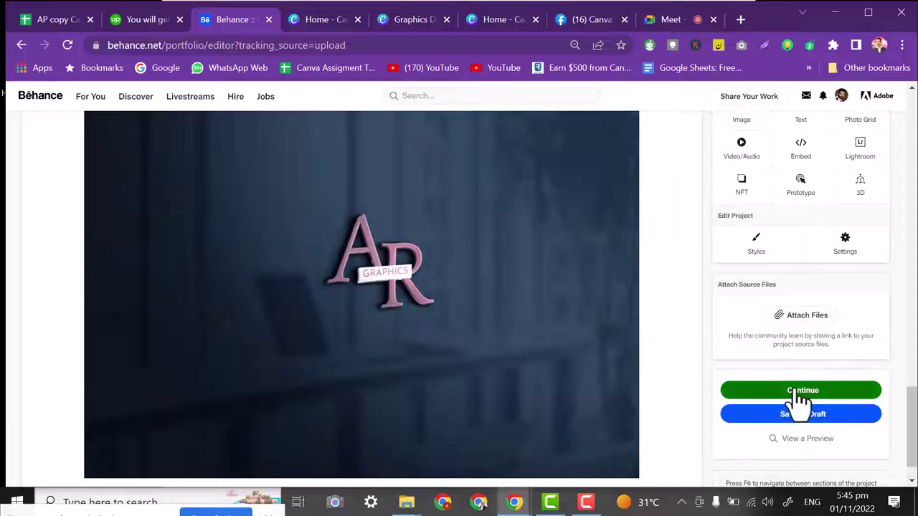
left_click(807, 317)
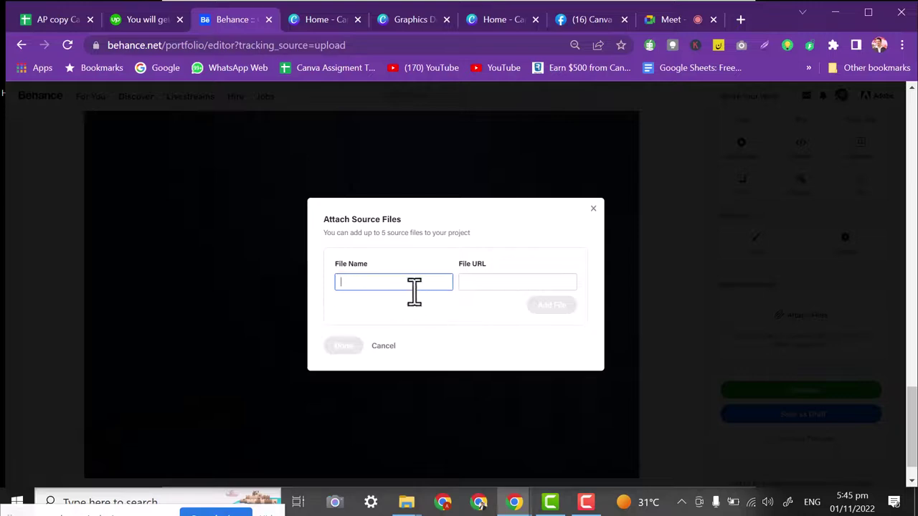
left_click(593, 209)
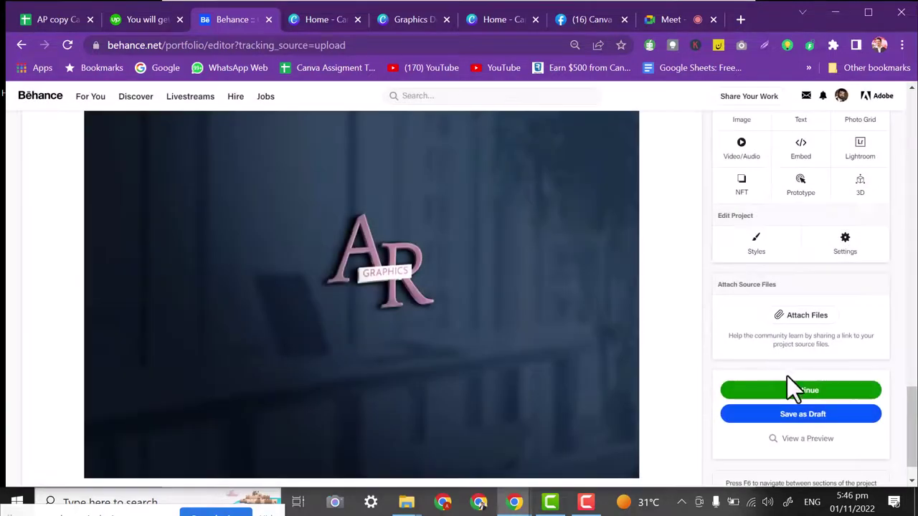
Continue to the project's publishing details and title the project Digital Mockup.
left_click(796, 390)
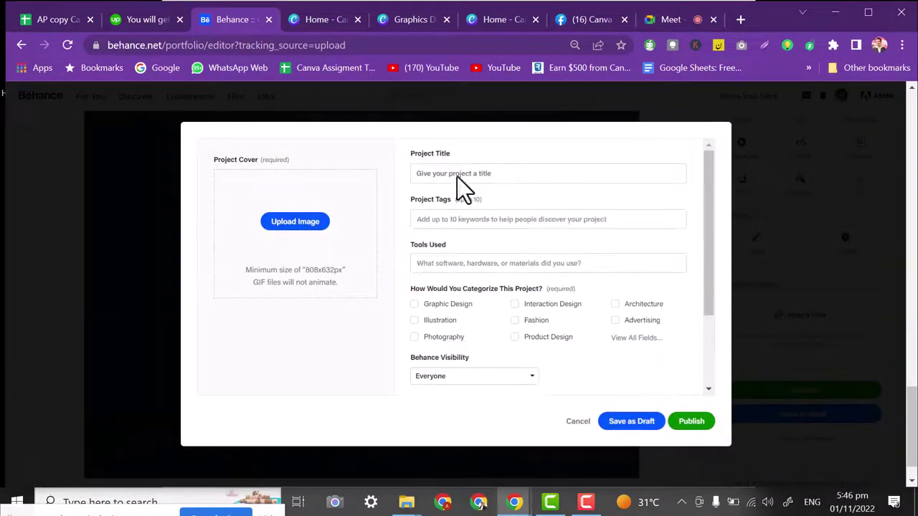
left_click(461, 174)
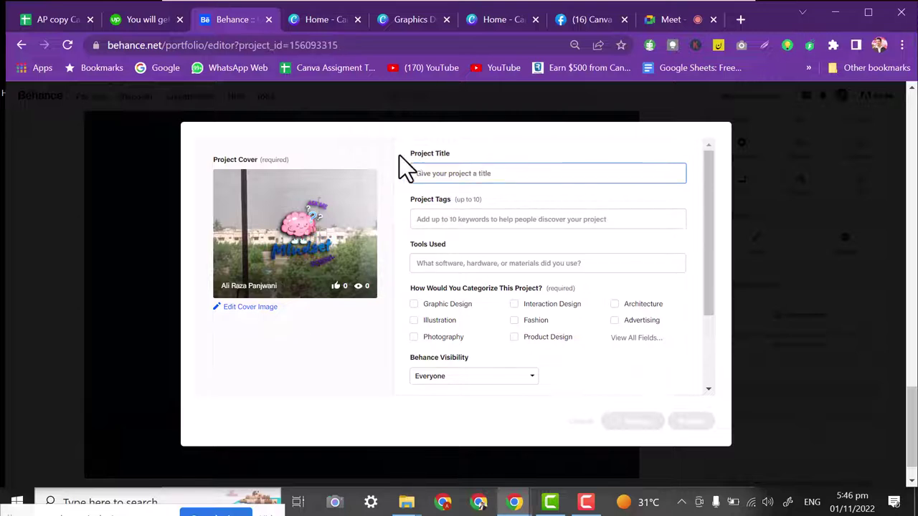
type("Digital Mockup")
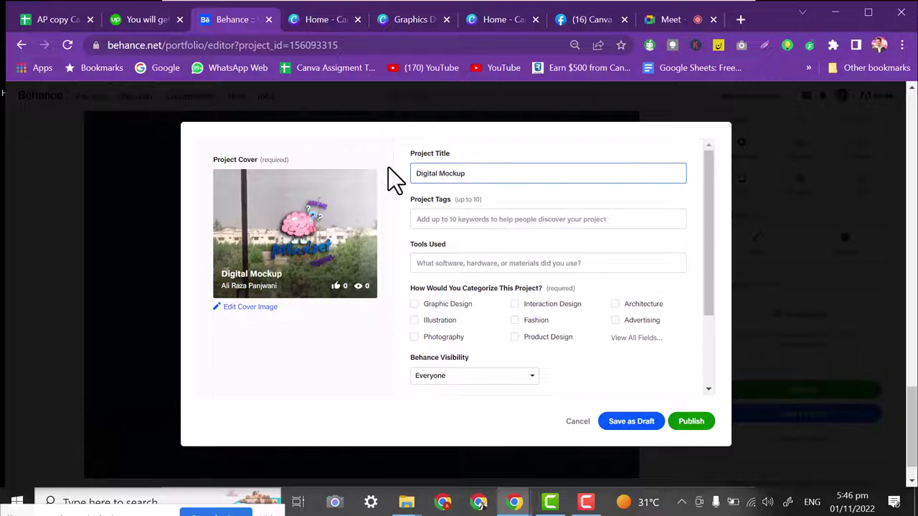
Add the suggested keyword Digital Mockup as the first project tag.
key("Tab")
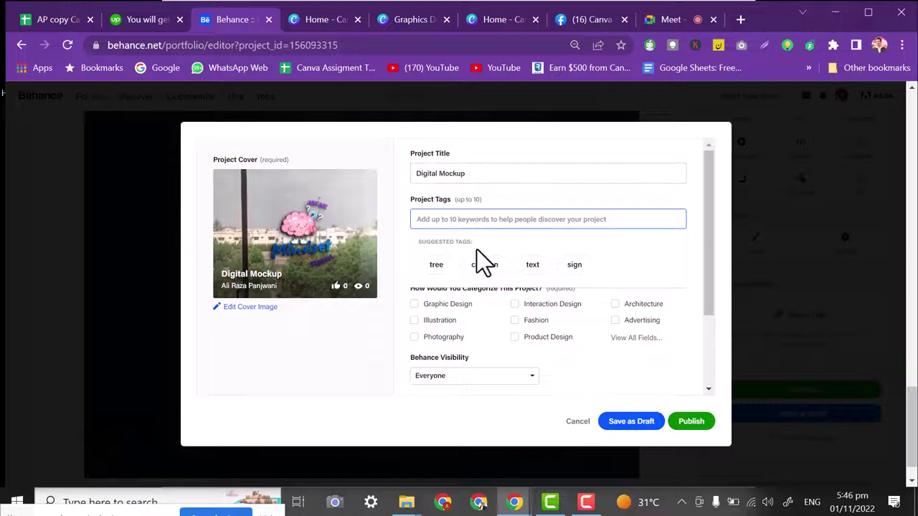
type("D")
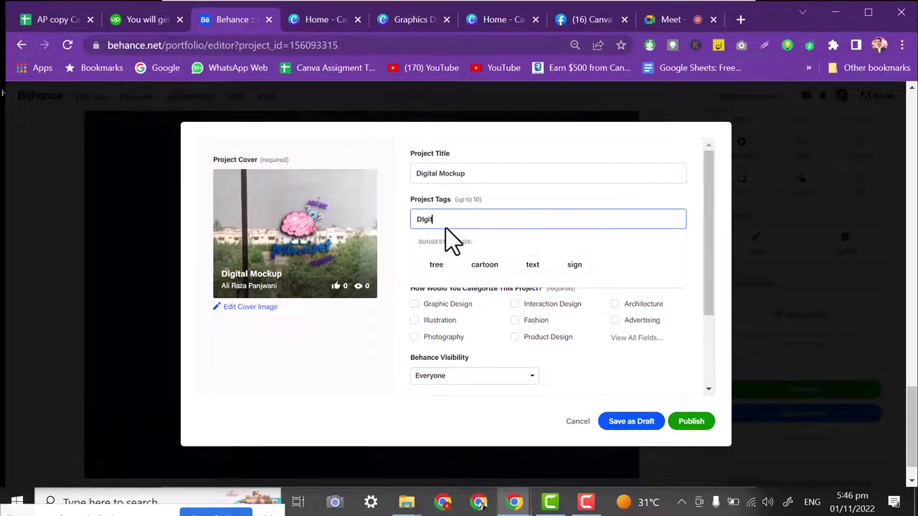
type("Igital DIg")
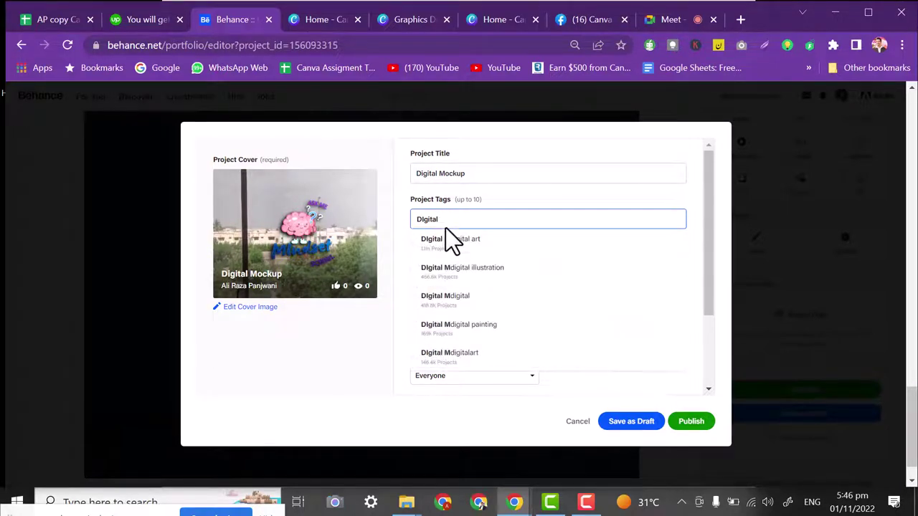
key("BackSpace")
key("BackSpace")
key("BackSpace")
type("M")
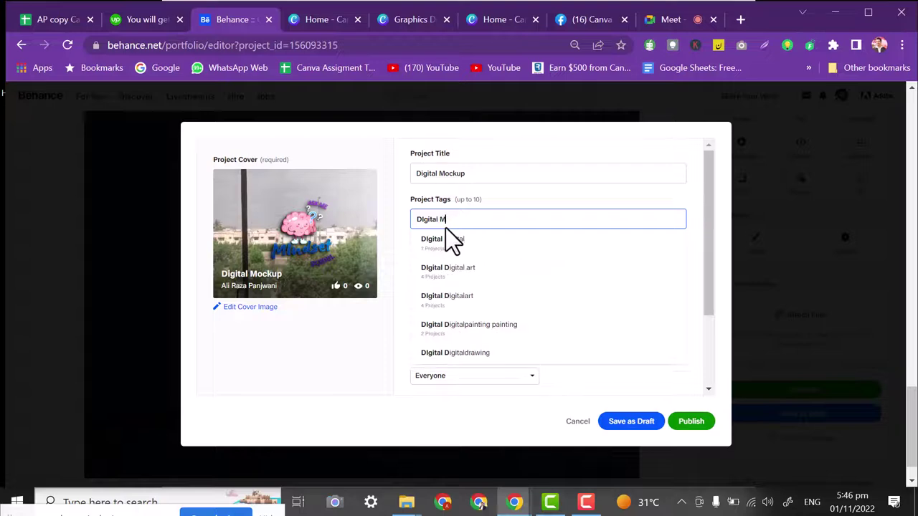
type("ockup")
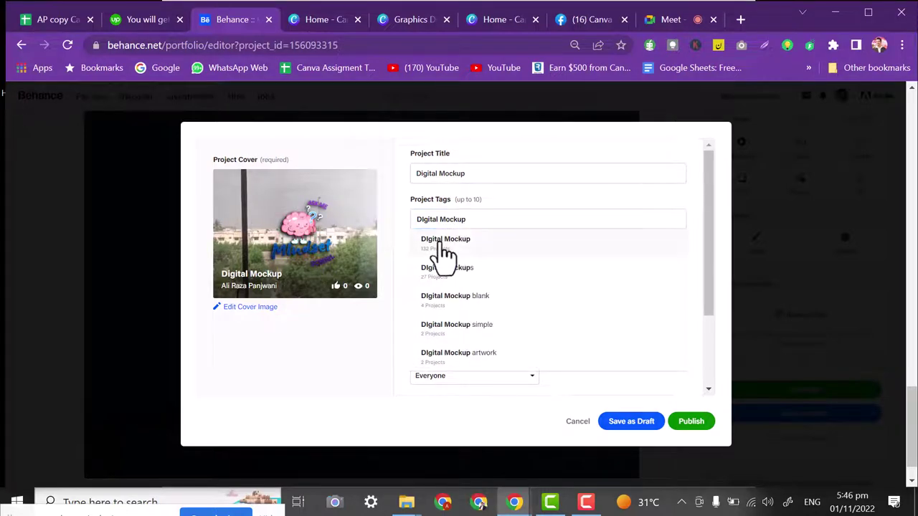
left_click(444, 248)
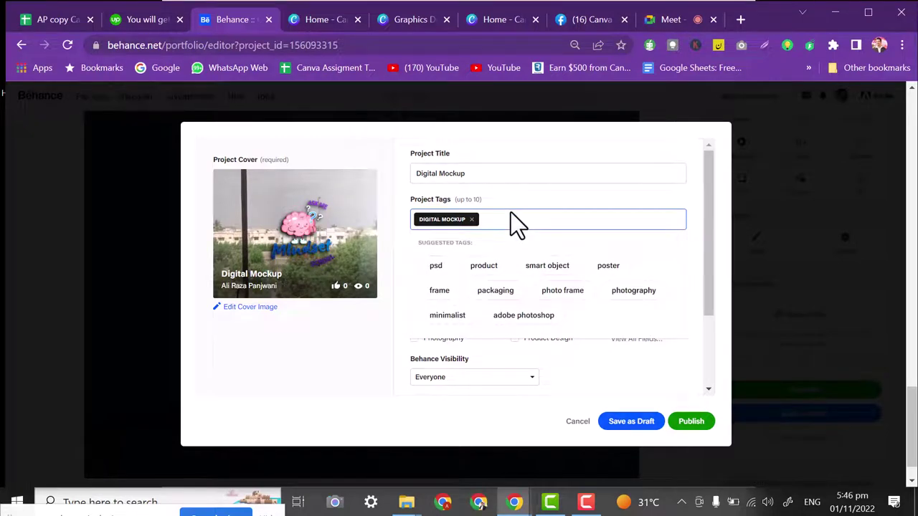
Add the suggested keywords Create mockups and Canva Mockup as further project tags.
type("Create mockup")
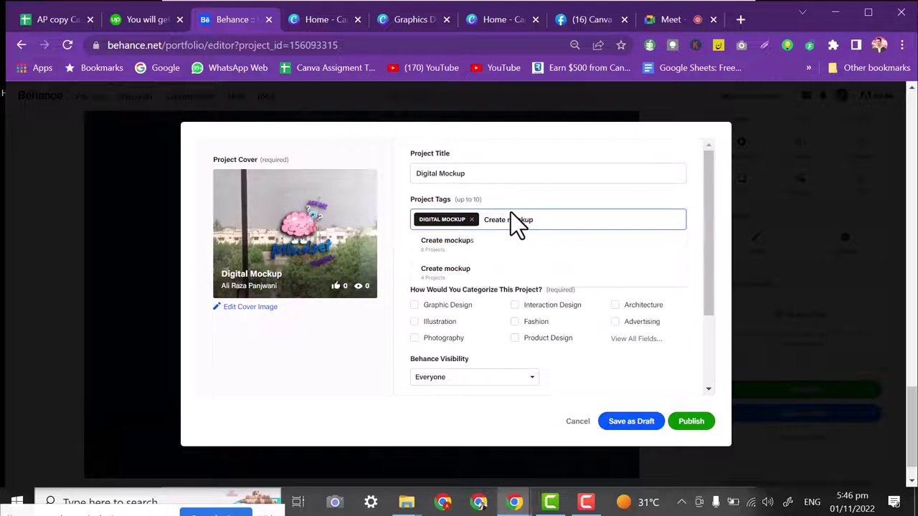
key("Down")
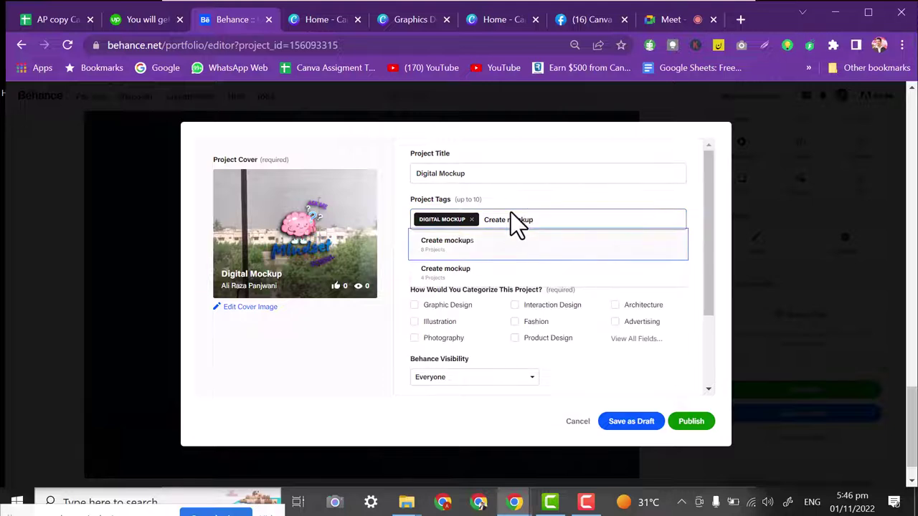
left_click(502, 246)
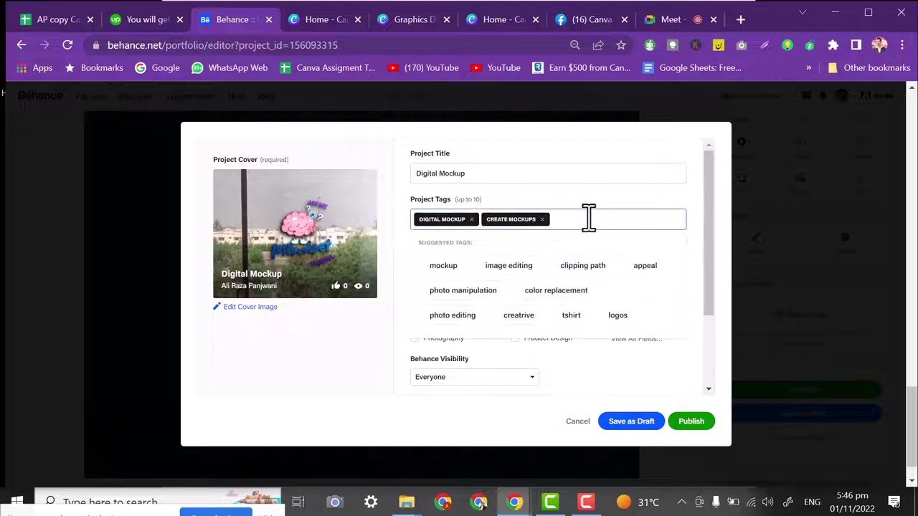
type("Canva Mock")
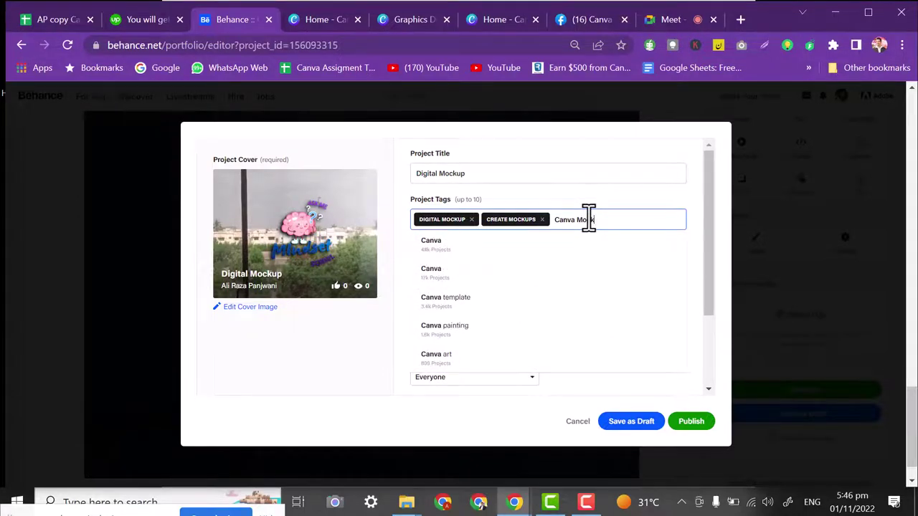
type("up")
key("Down")
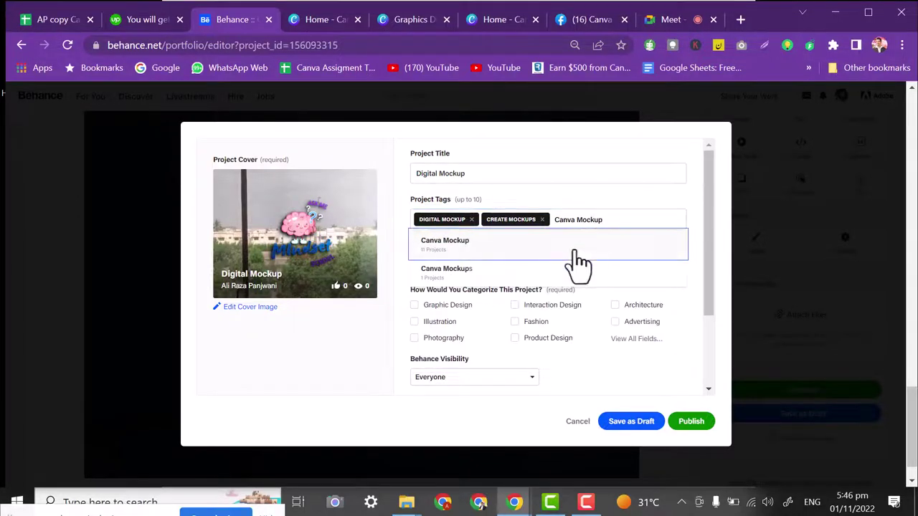
left_click(515, 250)
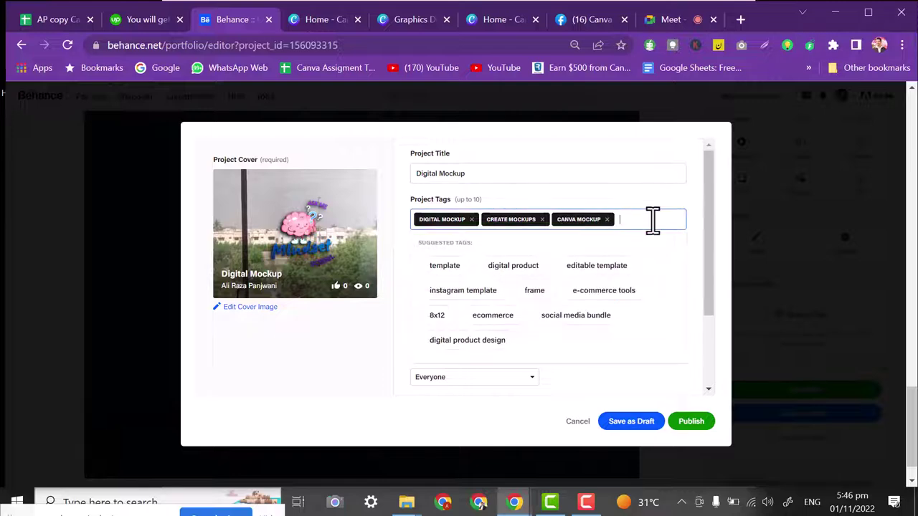
Add the suggested keywords Canva Designs, template and digital logo as further project tags.
type("Canva Design")
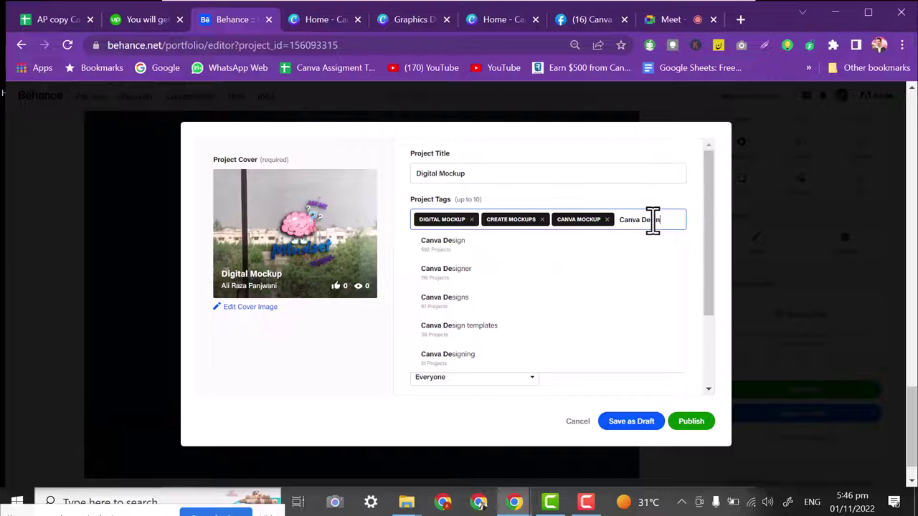
key("BackSpace")
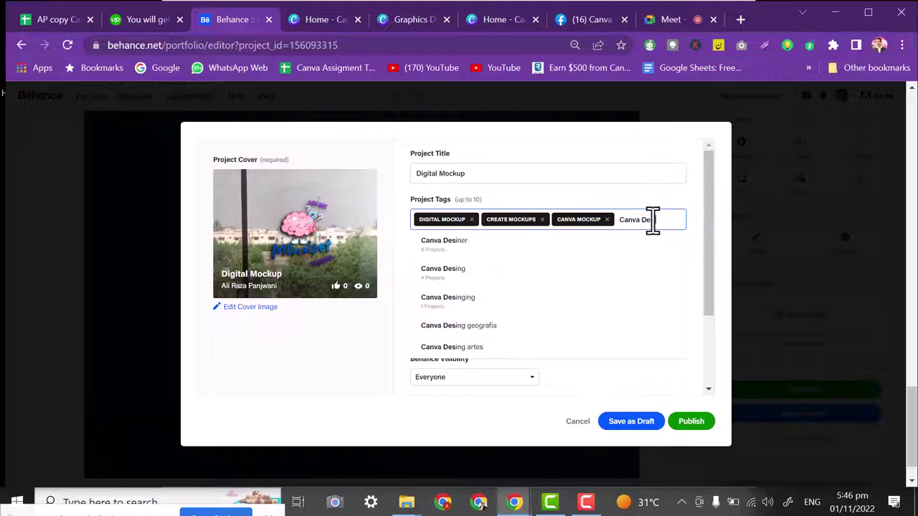
type("gn")
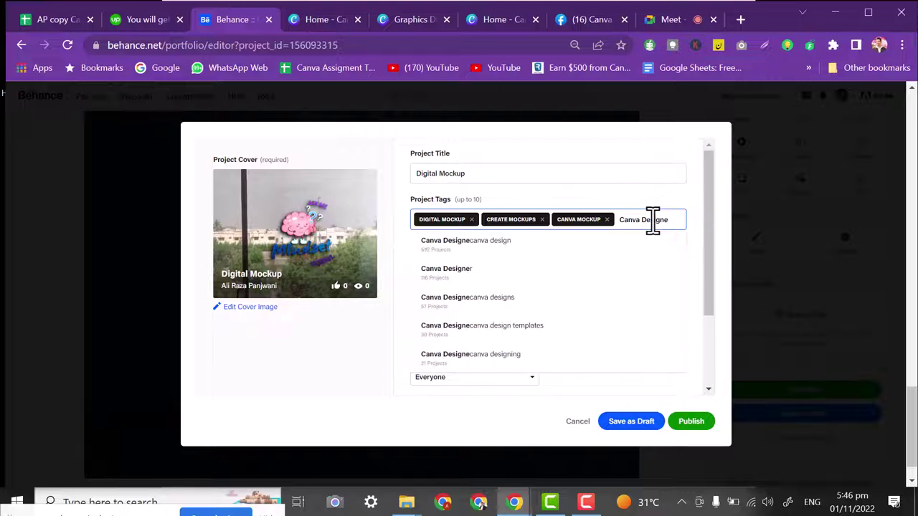
type("s")
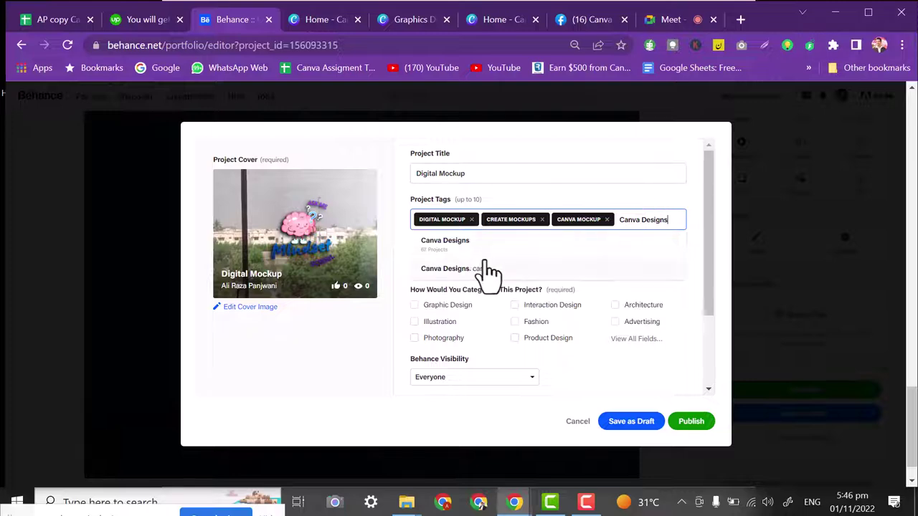
left_click(463, 248)
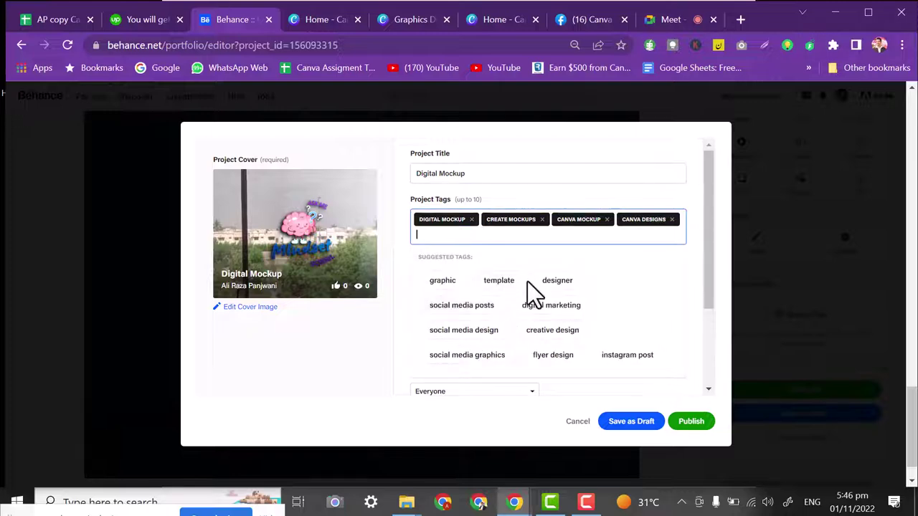
left_click(498, 281)
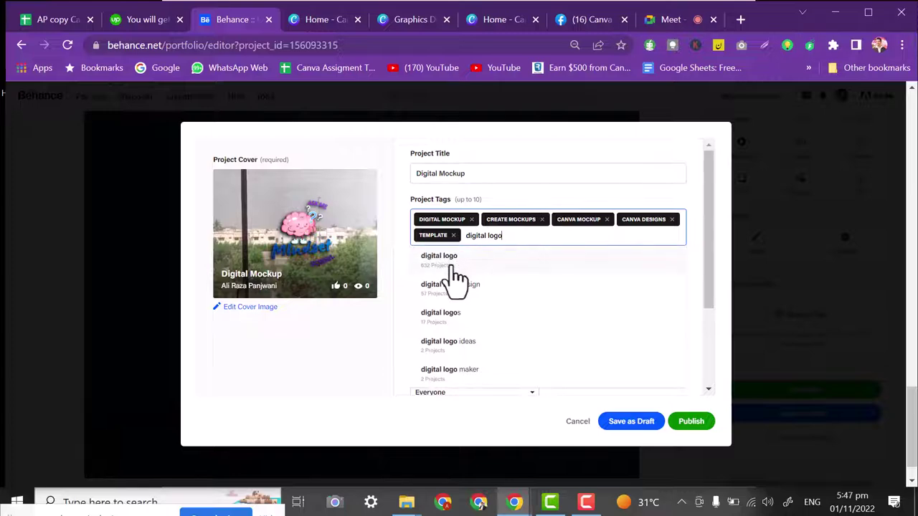
left_click(447, 259)
Categorize the project under the creative fields Graphic Design, Advertising and Editorial Design.
left_click_drag(713, 230, 707, 358)
left_click(415, 200)
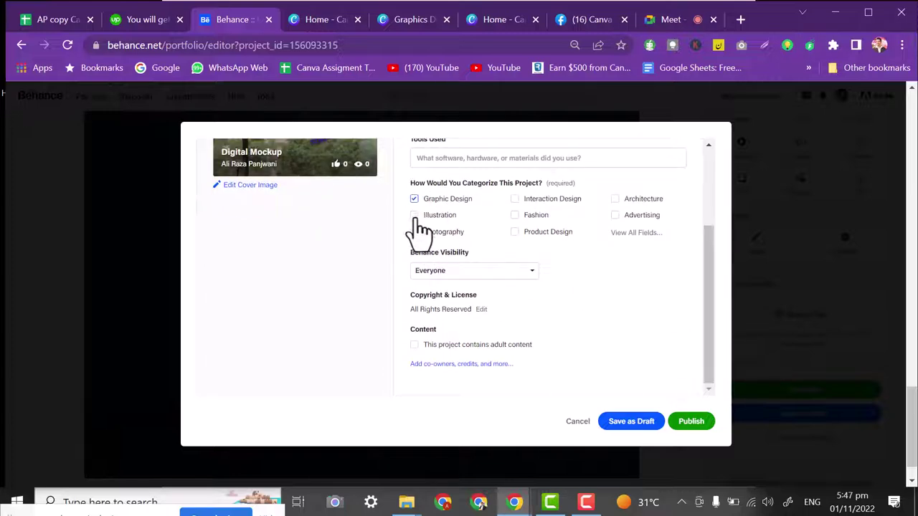
left_click(616, 217)
left_click(627, 233)
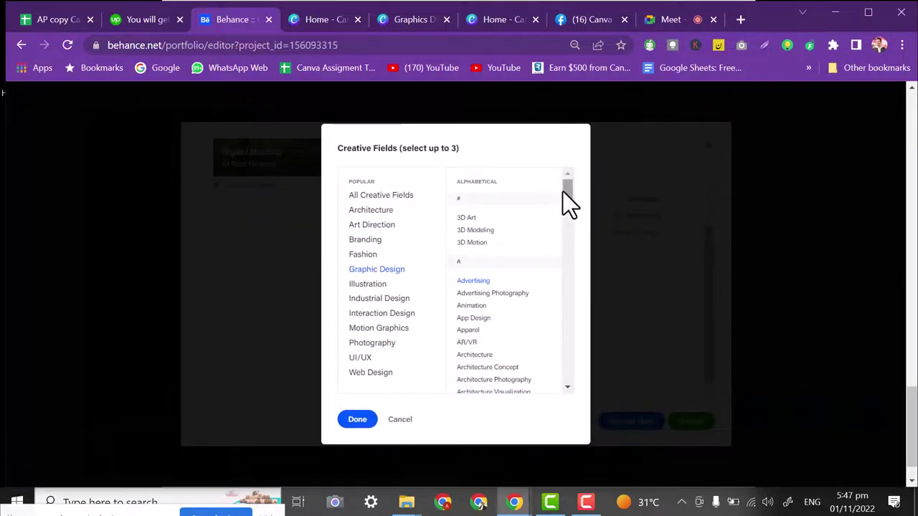
left_click_drag(565, 191, 569, 244)
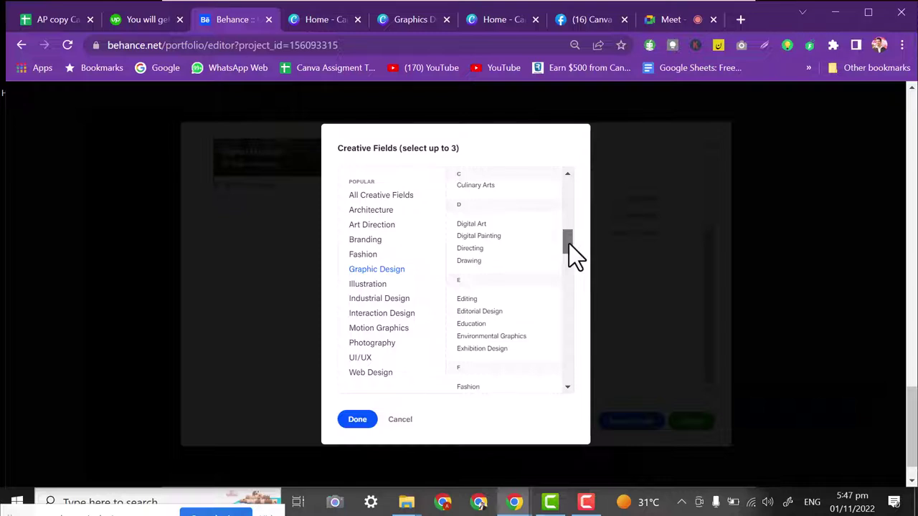
left_click(482, 325)
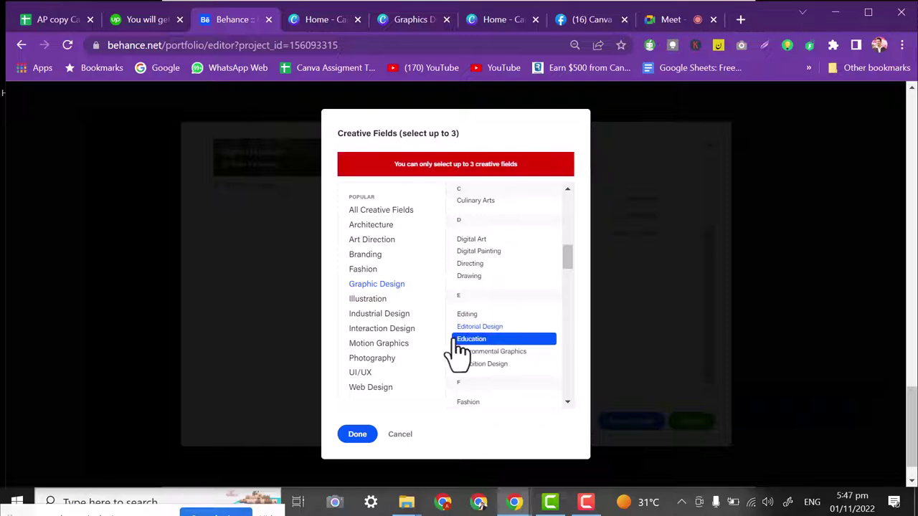
left_click(354, 433)
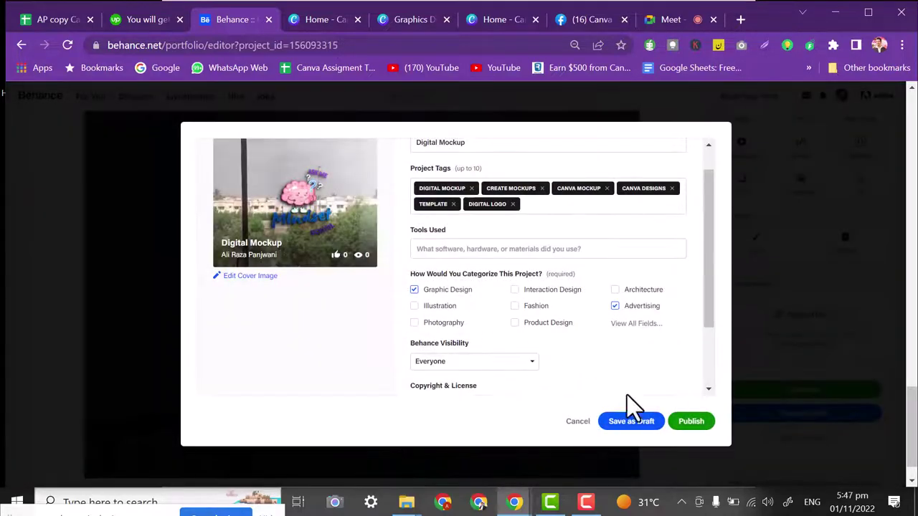
Review the project's extra settings for basic info, display and discoverability, leaving them without changes.
left_click_drag(704, 271, 711, 312)
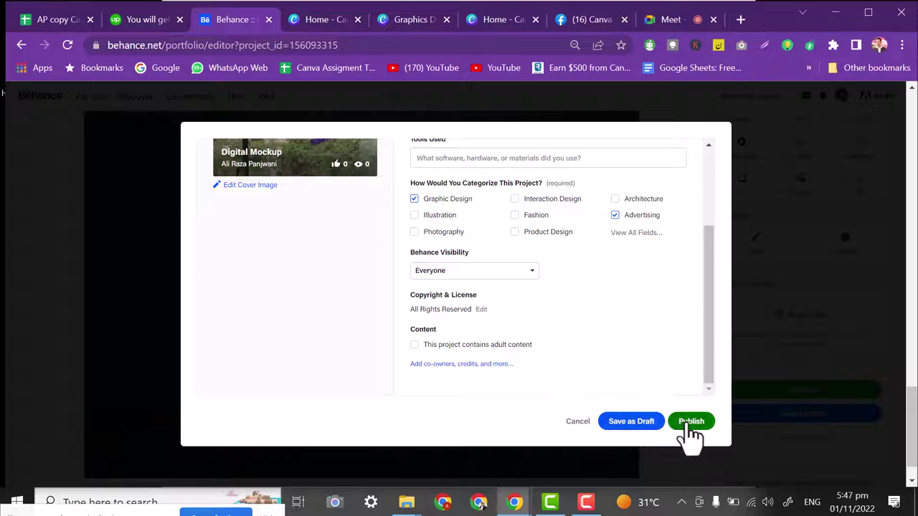
left_click(460, 364)
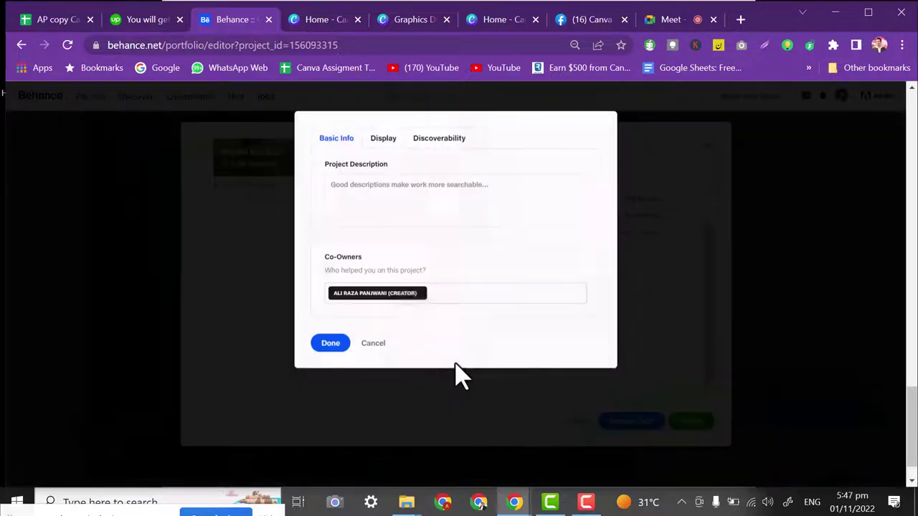
left_click(383, 139)
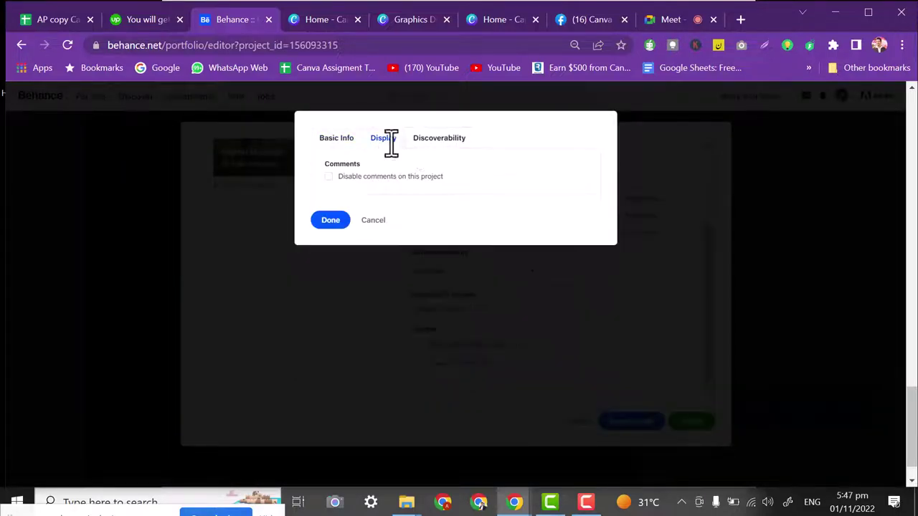
left_click(437, 140)
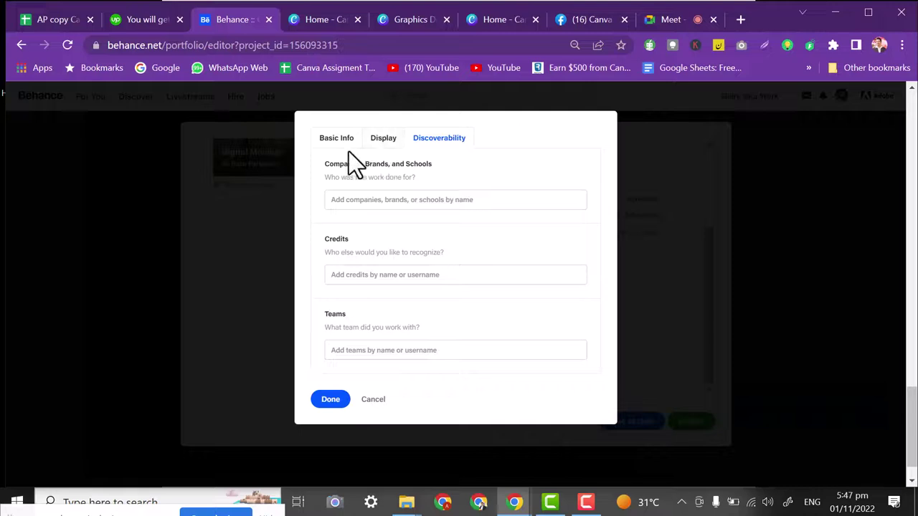
left_click(372, 399)
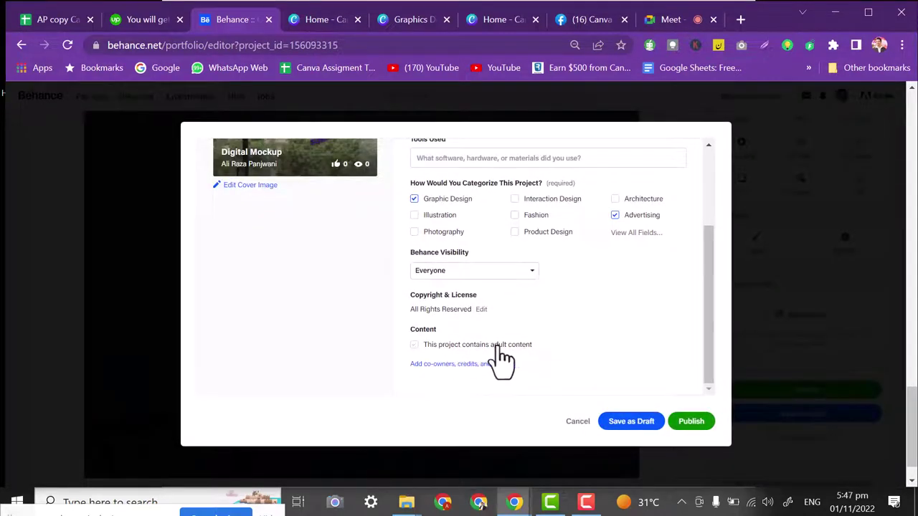
Publish the project and select its shareable link in the Promote Your Work dialog.
left_click(689, 423)
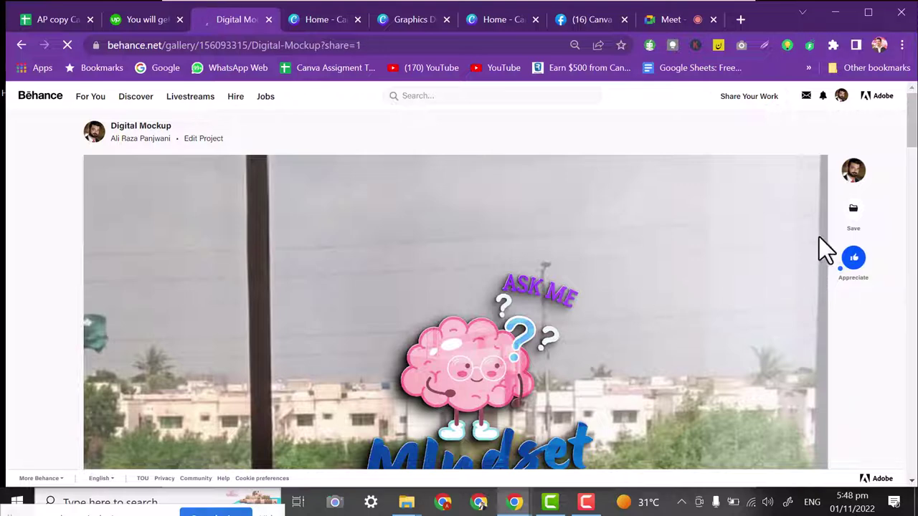
left_click_drag(853, 131, 913, 163)
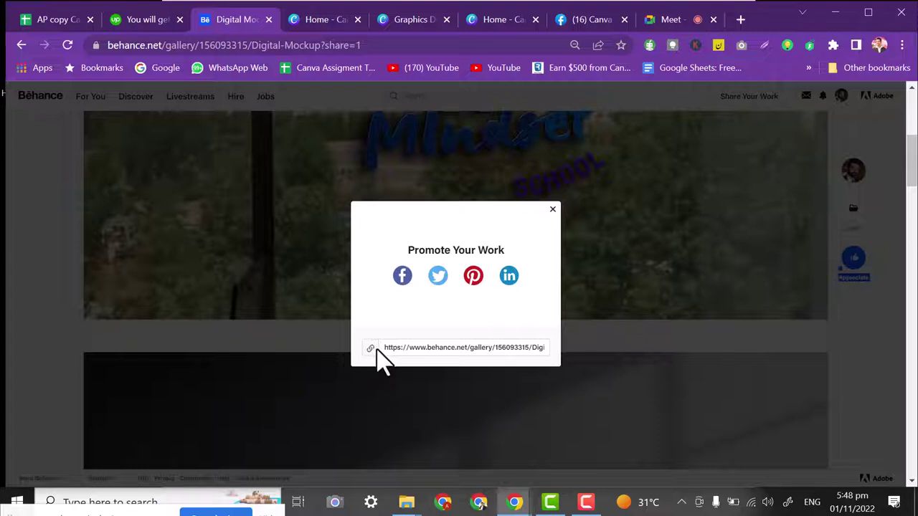
left_click(377, 349)
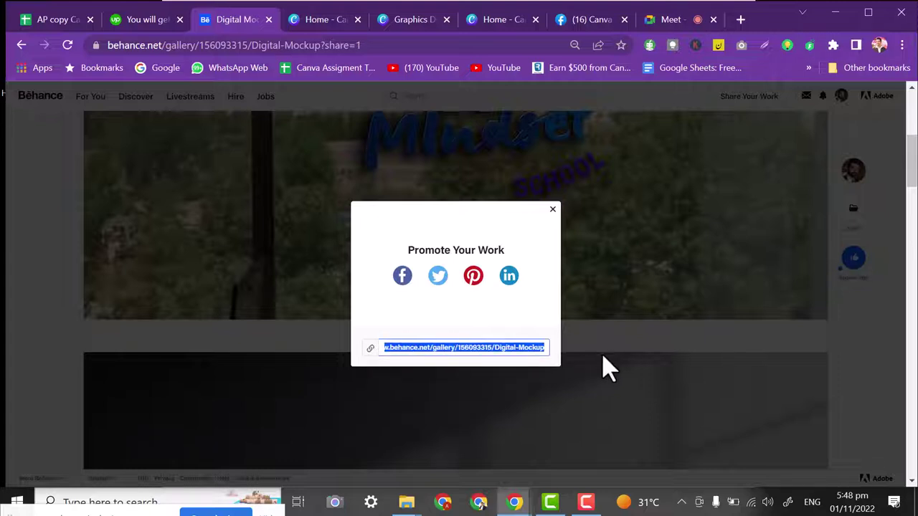
left_click(393, 347)
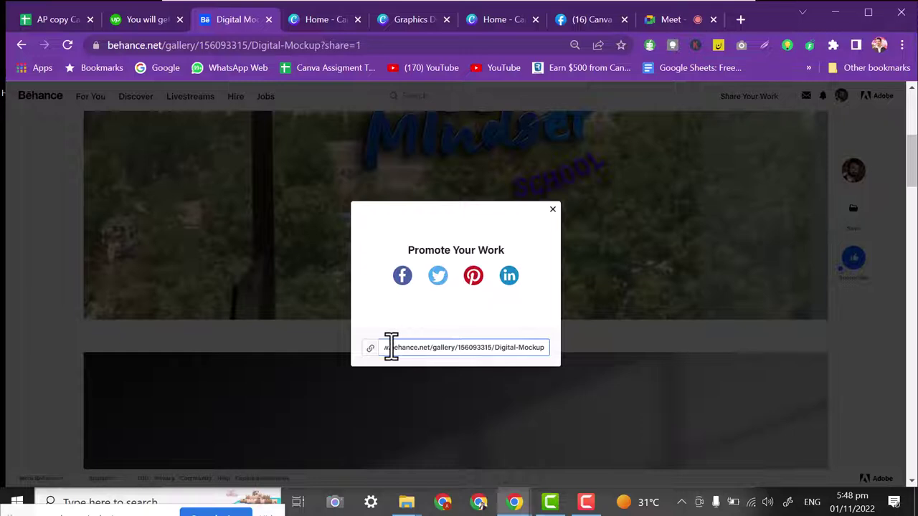
key("ctrl+a")
left_click(395, 350)
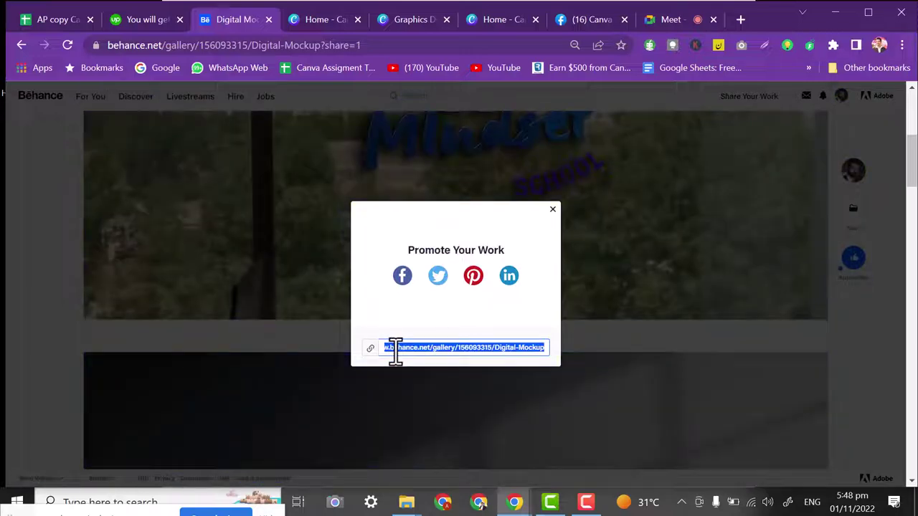
View the Facebook sharing form for the published project, deselect Feed as a destination and leave without posting.
left_click(397, 284)
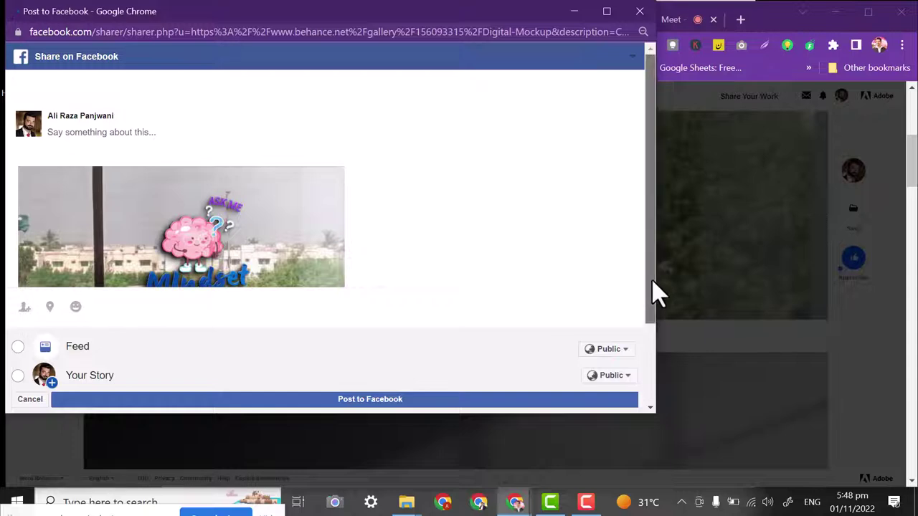
left_click_drag(655, 293, 654, 377)
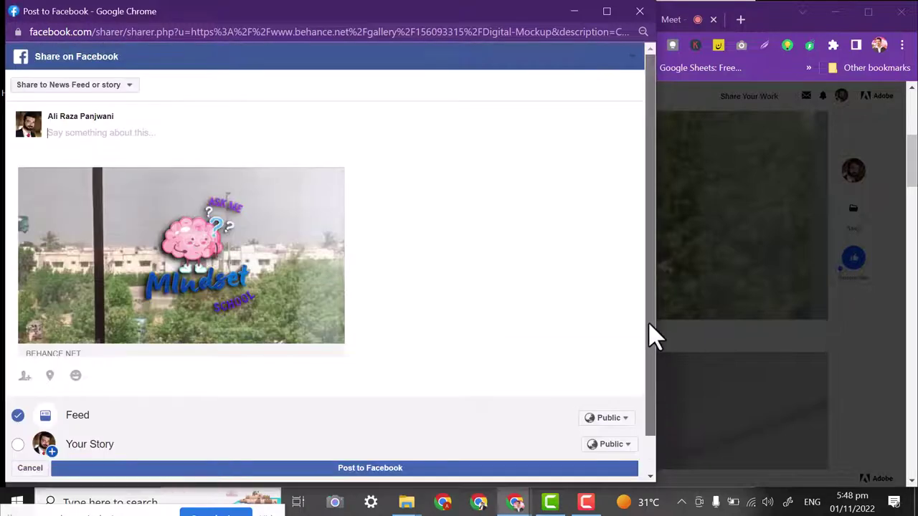
left_click(18, 416)
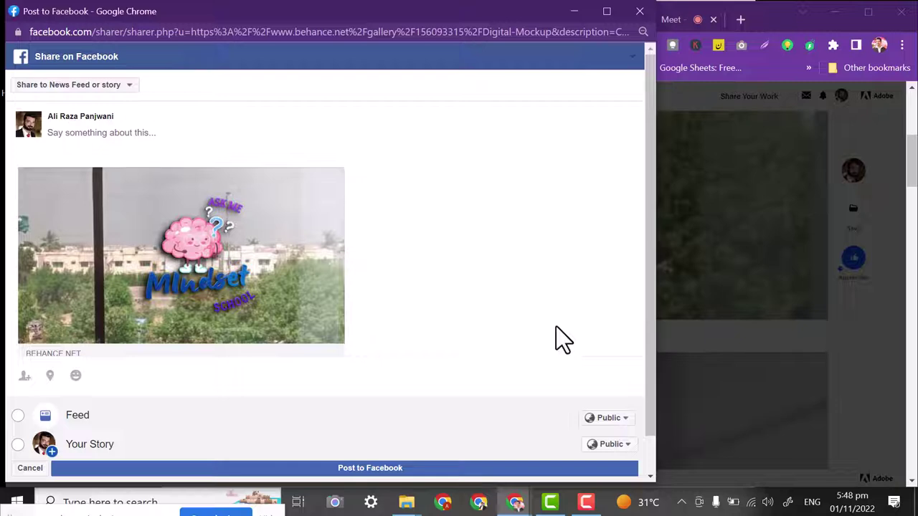
left_click(652, 18)
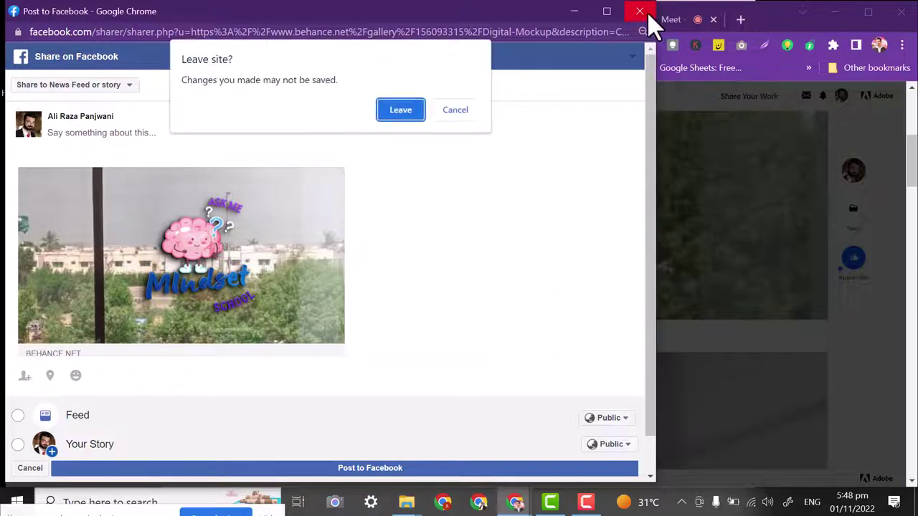
left_click(415, 109)
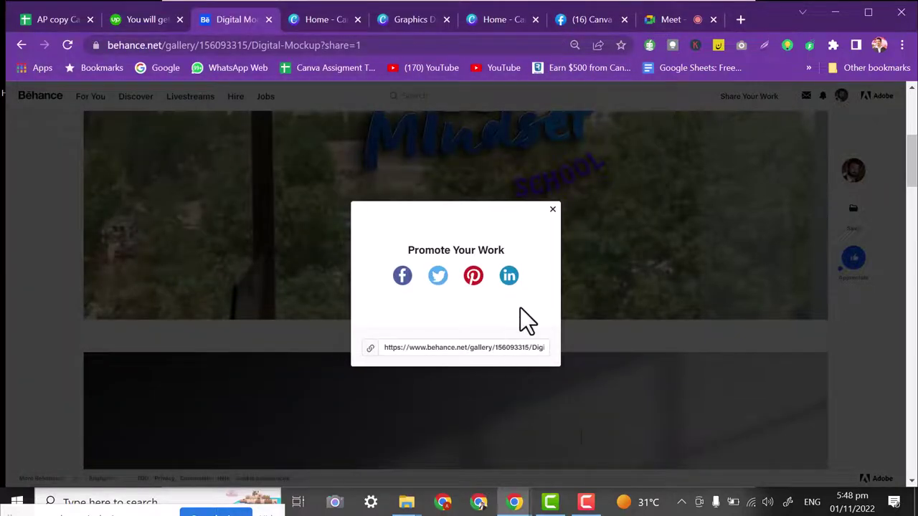
left_click(562, 503)
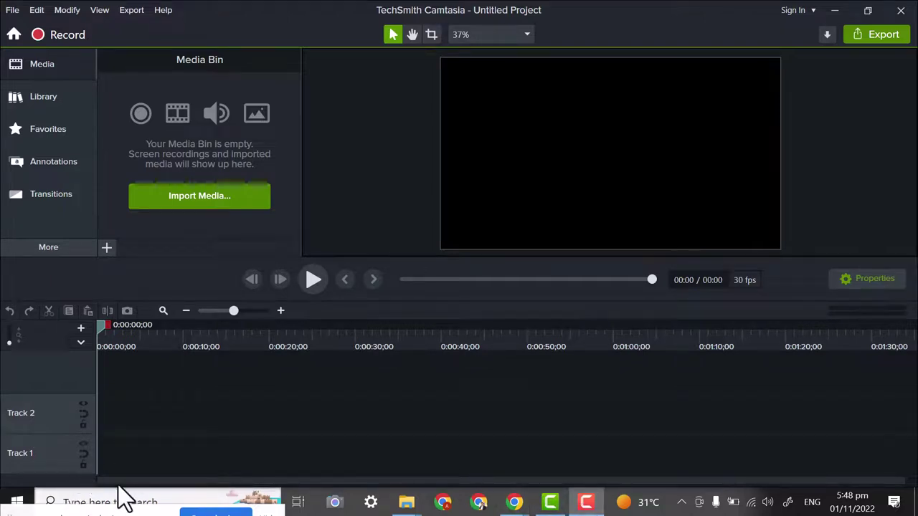
left_click(834, 10)
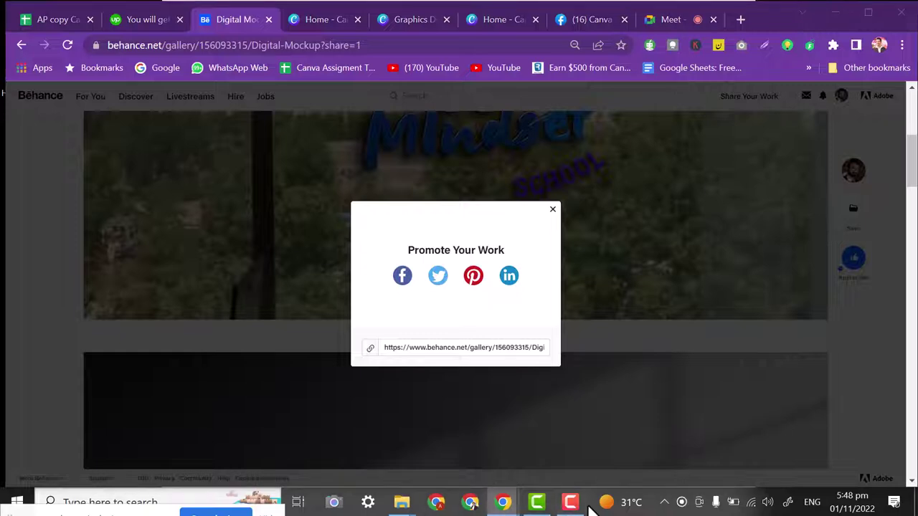
left_click(674, 22)
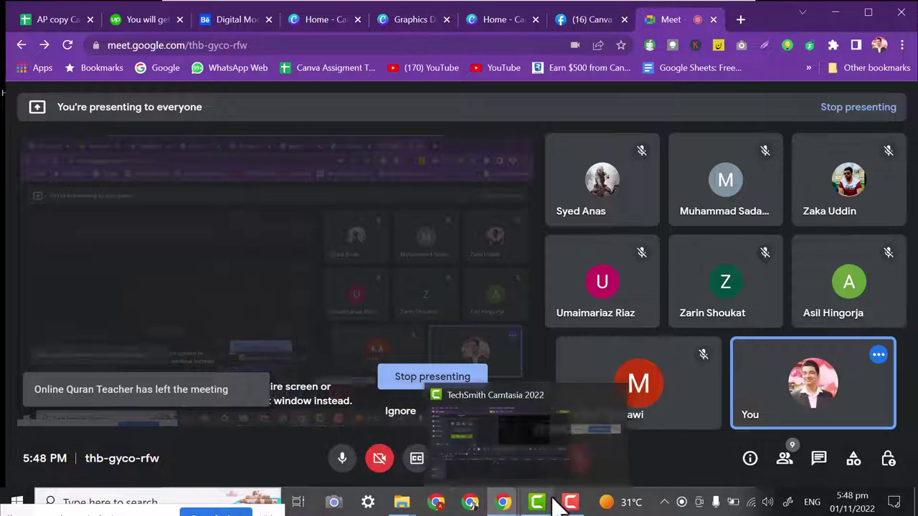
left_click(584, 21)
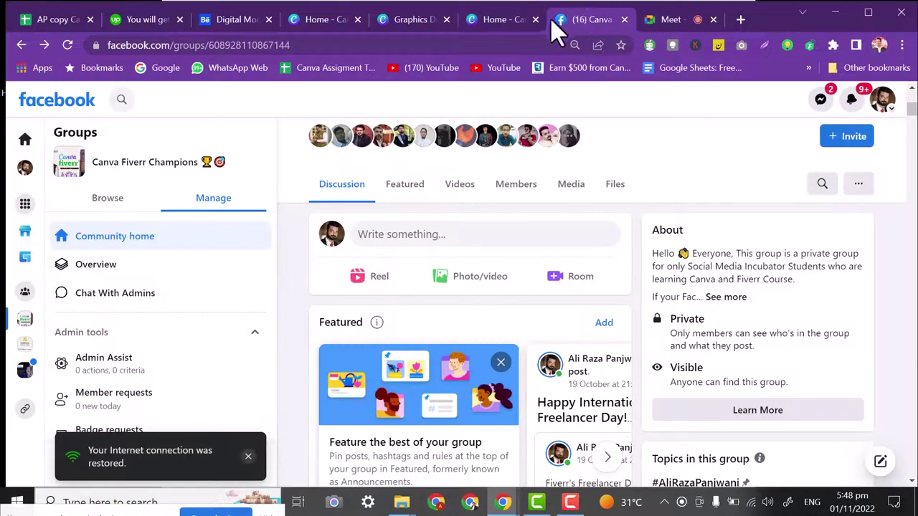
left_click(506, 20)
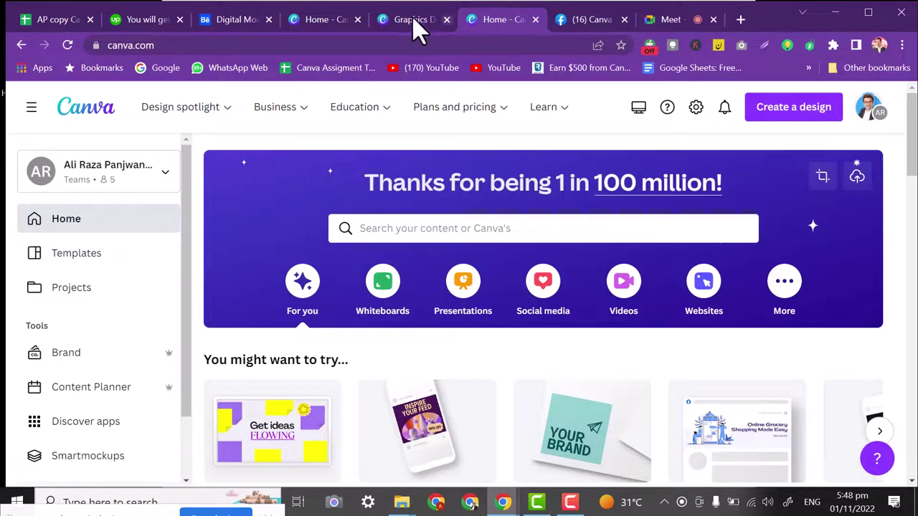
left_click(231, 22)
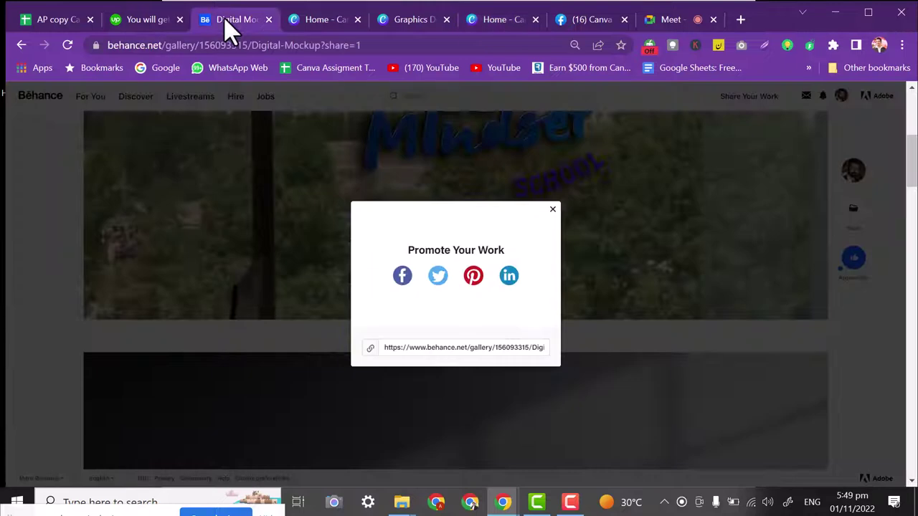
Dismiss the promotion dialog and open the Behance profile to review its published projects.
left_click(553, 210)
scroll(564, 210, "up", 5)
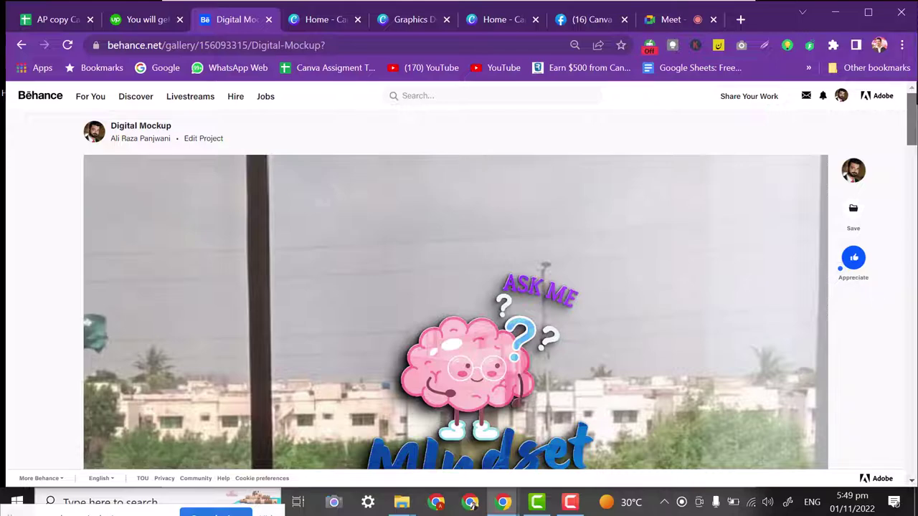
mouse_move(913, 122)
left_mouse_down()
mouse_move(914, 305)
mouse_move(912, 107)
left_mouse_up()
left_click(841, 96)
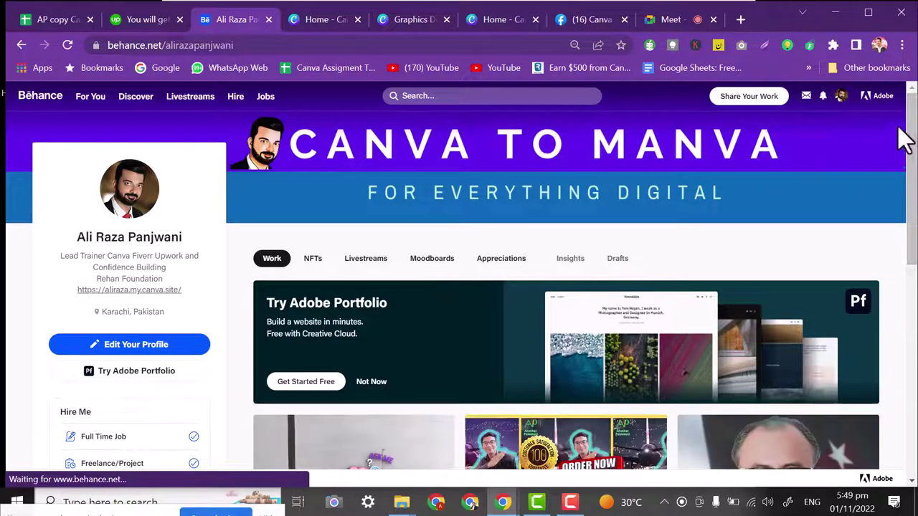
scroll(459, 287, "down", 8)
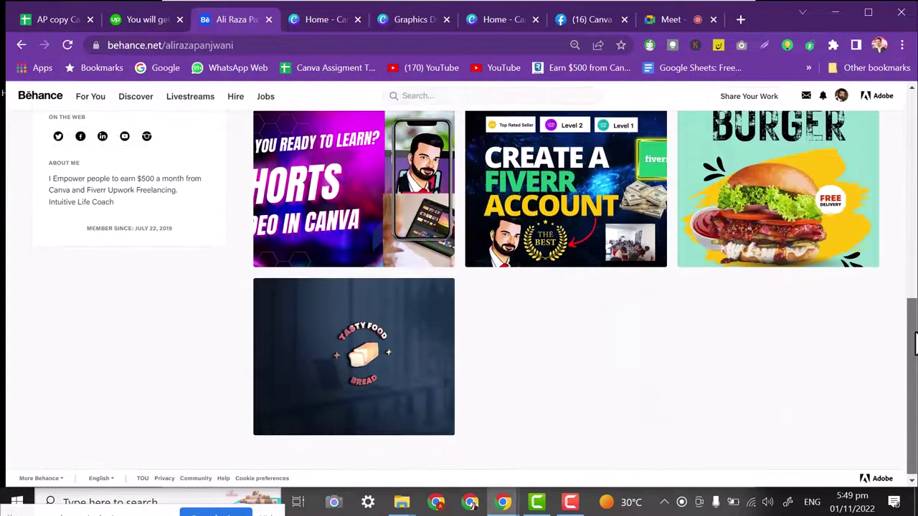
Switch from the Behance profile to the Canva home page and browse its suggested design types.
left_click_drag(914, 305, 912, 216)
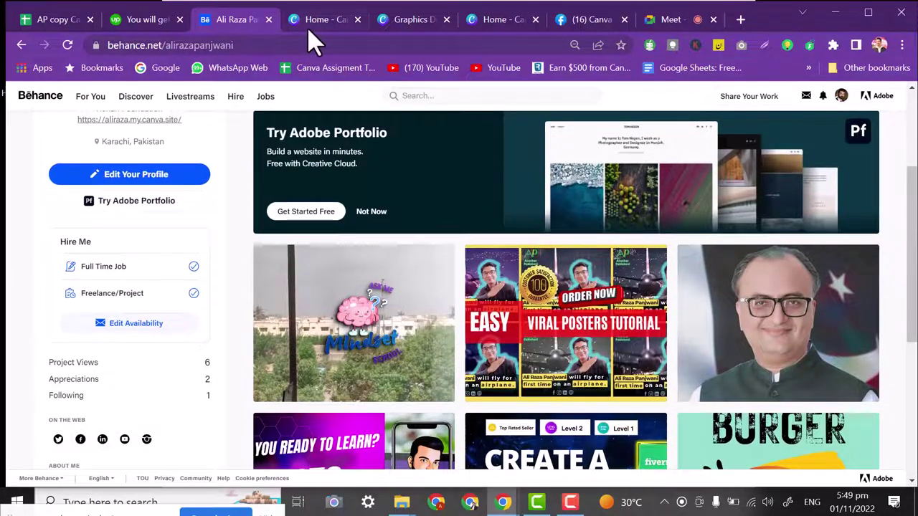
left_click(316, 20)
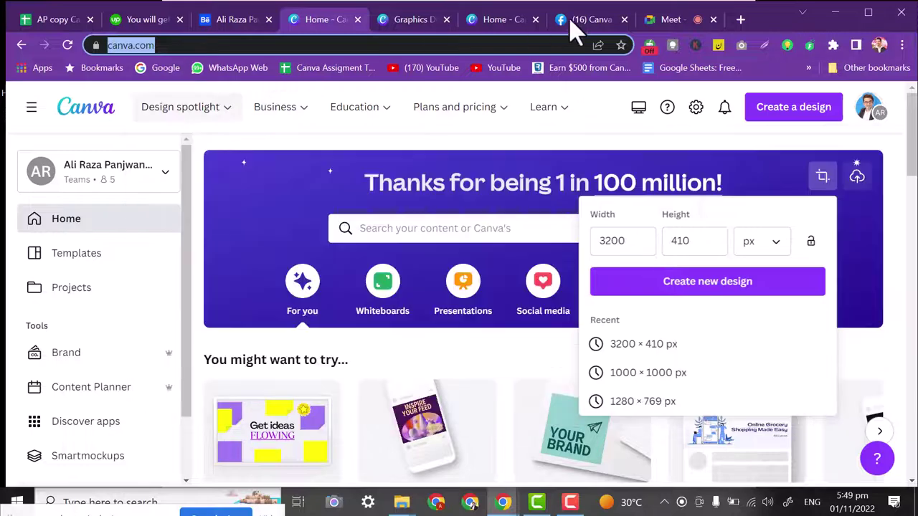
left_click(659, 20)
left_click(232, 21)
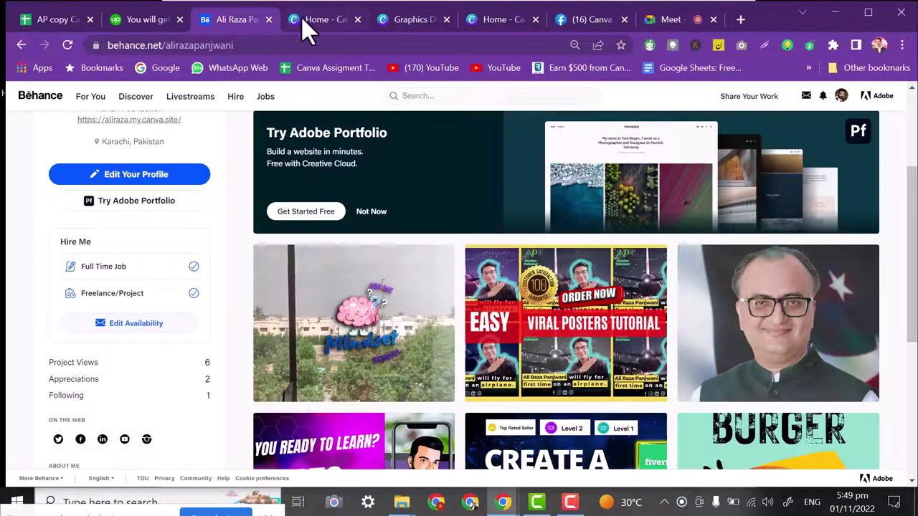
left_click(308, 20)
left_click(231, 46)
mouse_move(176, 126)
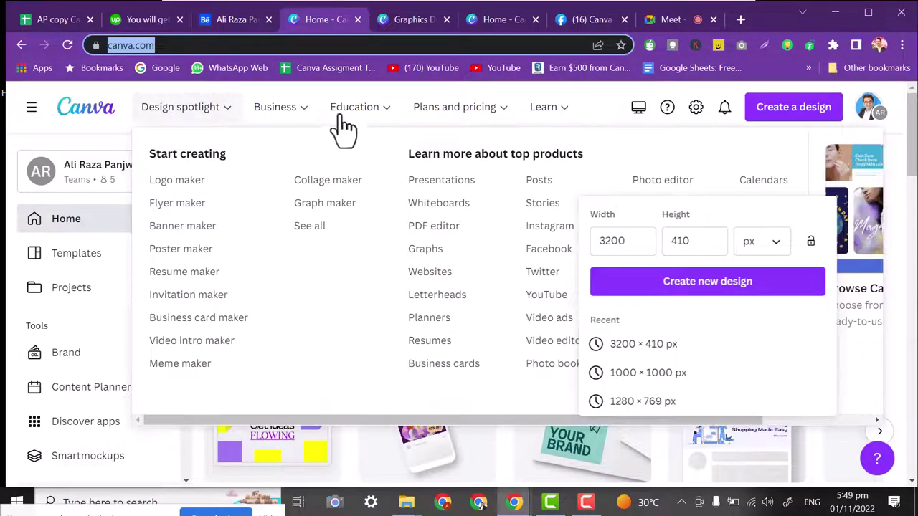
left_click(905, 149)
scroll(905, 149, "down", 5)
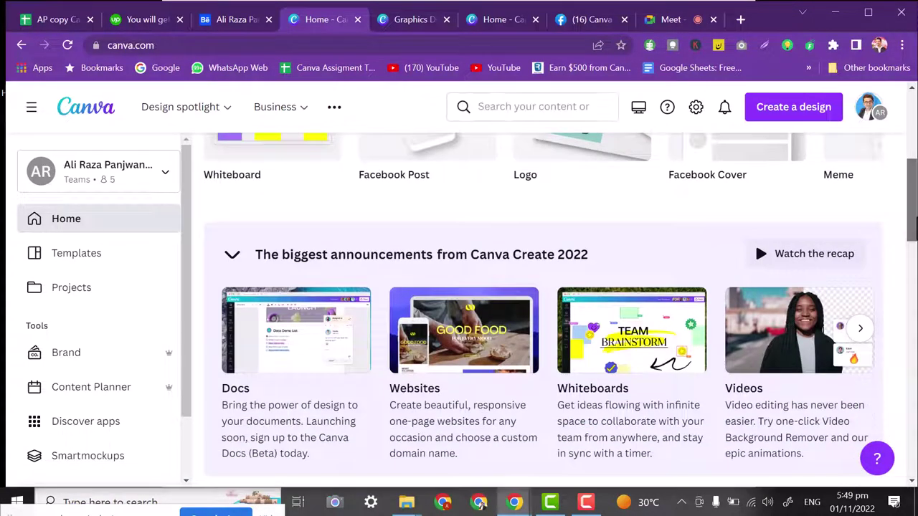
scroll(545, 308, "up", 2)
left_click(879, 224)
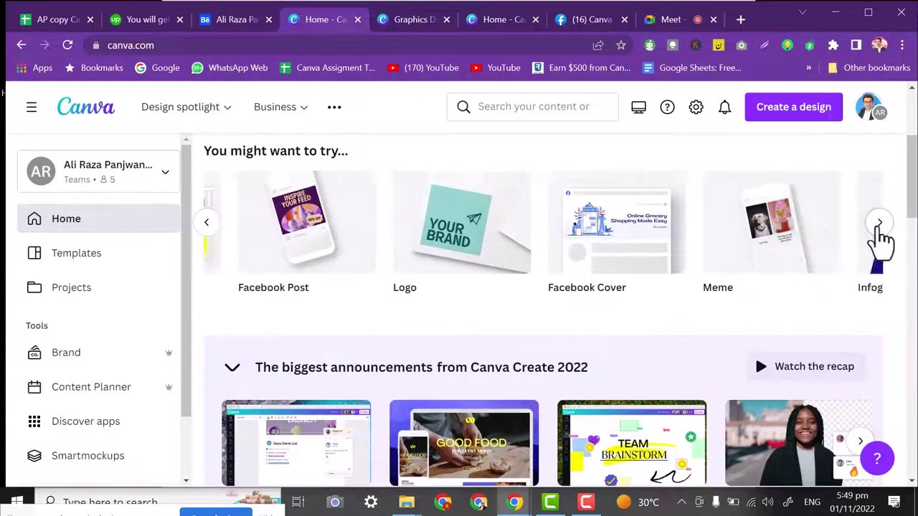
left_click(879, 225)
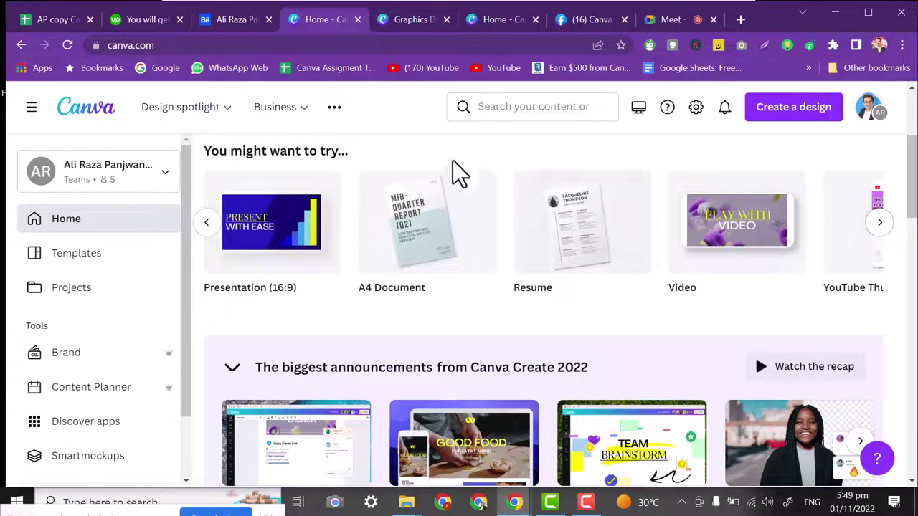
Open Canva's logo maker and start a new blank Logo design from it.
mouse_move(187, 117)
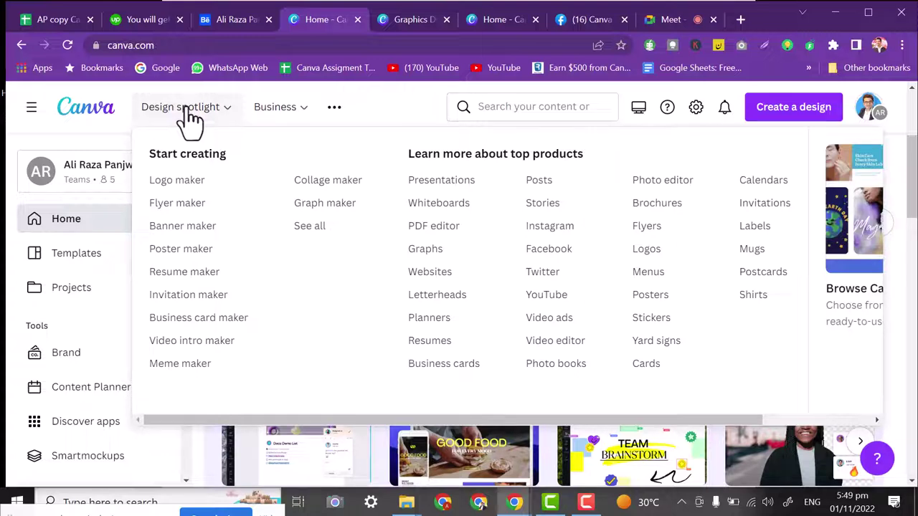
left_click(184, 191)
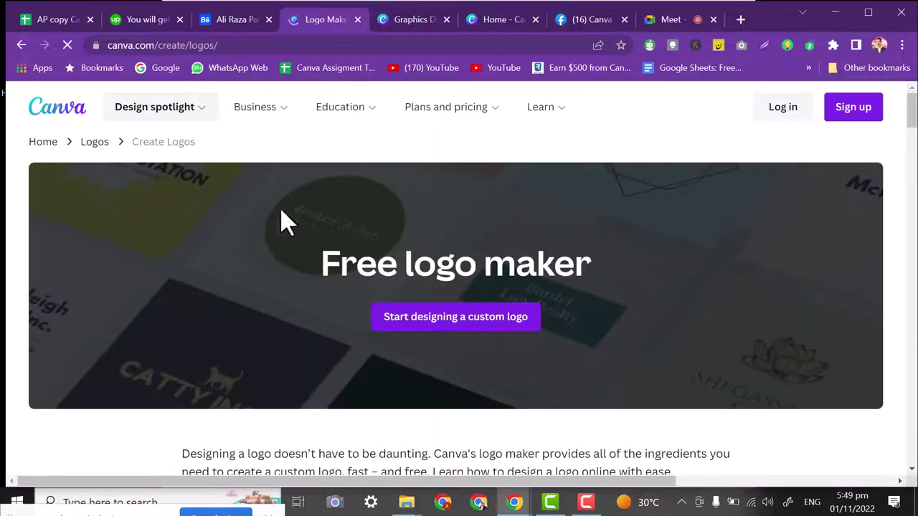
scroll(912, 118, "down", 6)
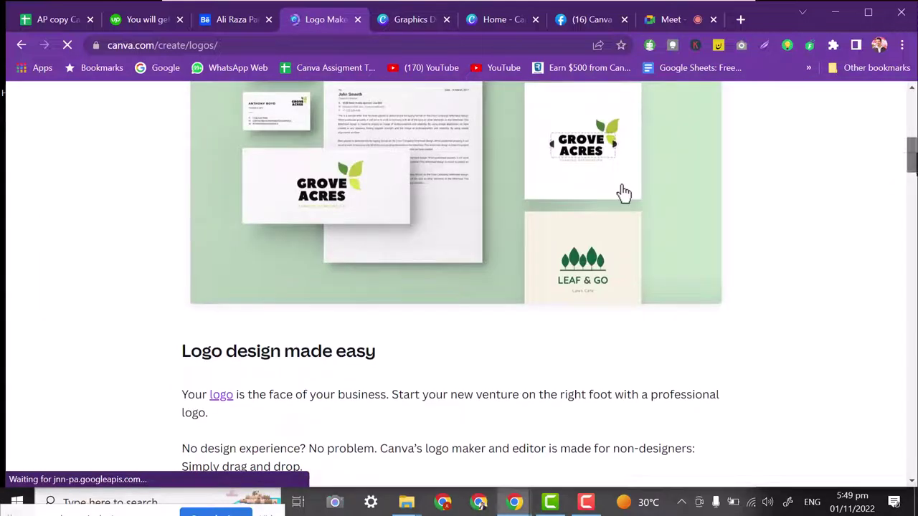
left_click_drag(912, 172, 915, 266)
left_click(553, 159)
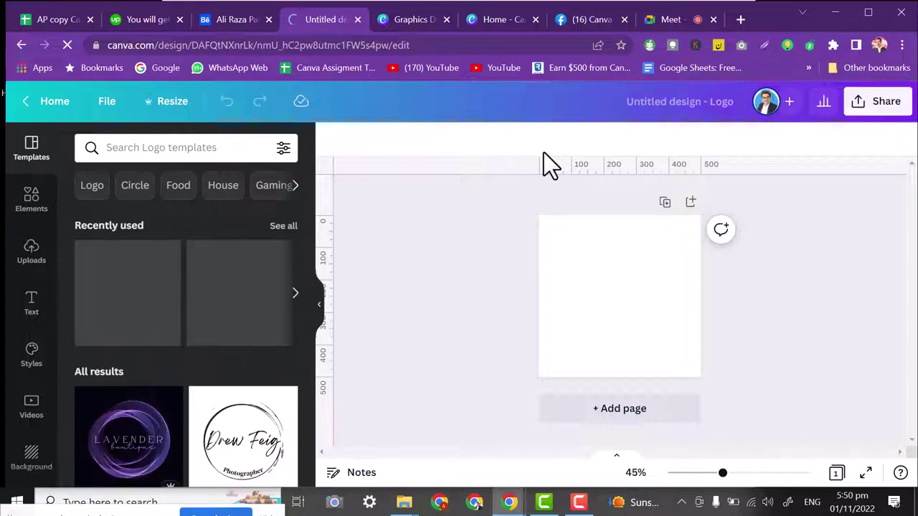
Apply the Lavender Boutique logo template, duplicate the page, and remove the black background from the copy.
left_click(119, 445)
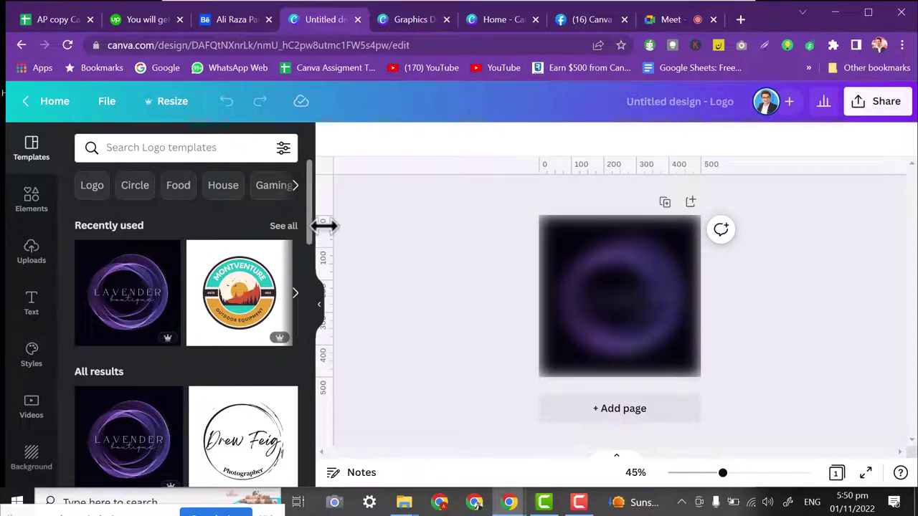
left_click(545, 269)
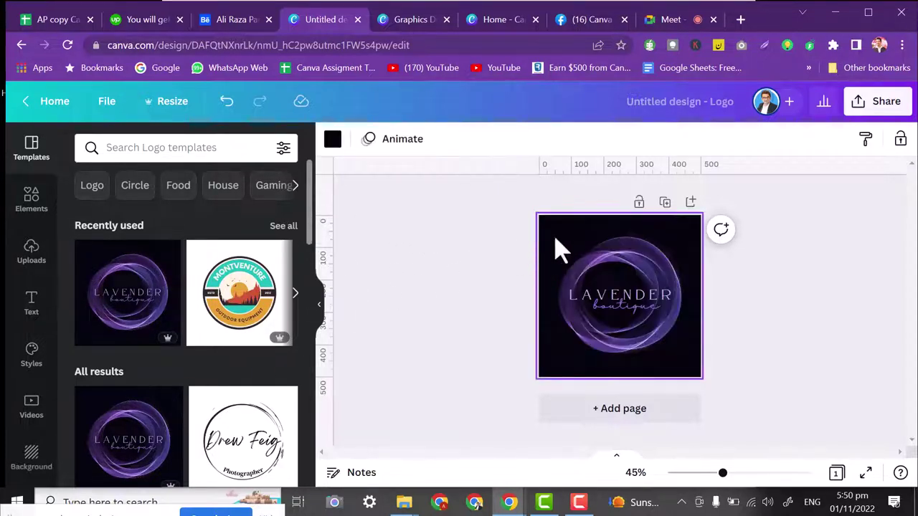
left_click(570, 251)
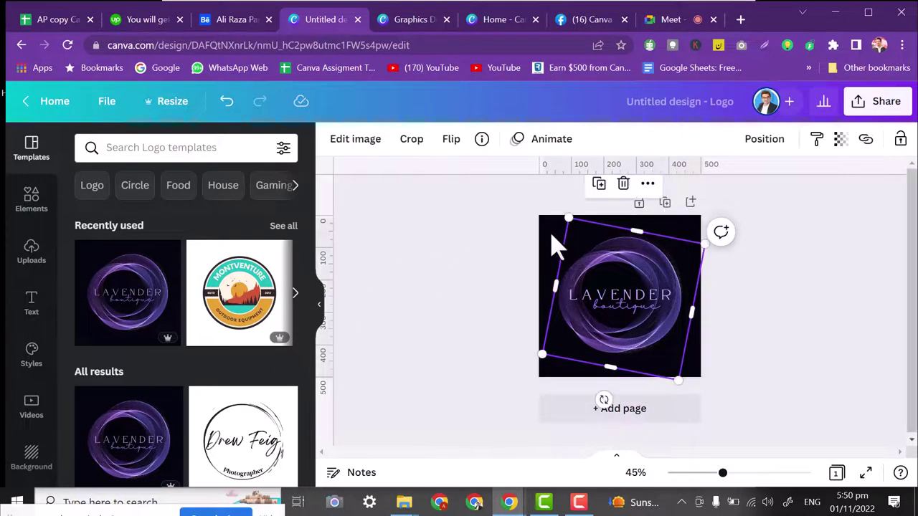
left_click(665, 203)
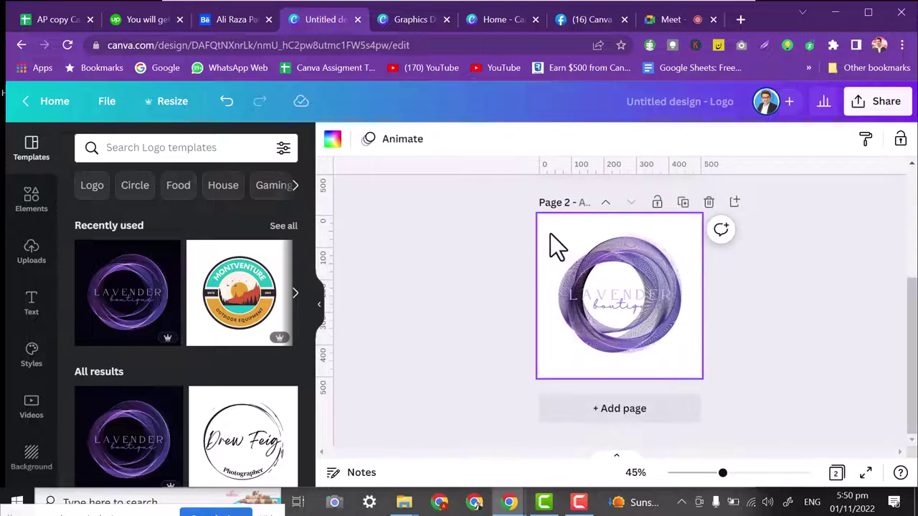
left_click(605, 290)
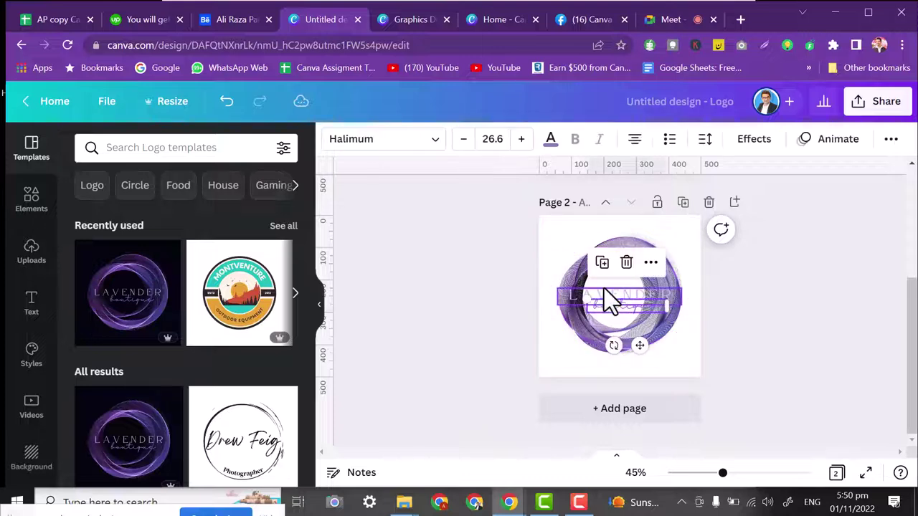
left_click(567, 246)
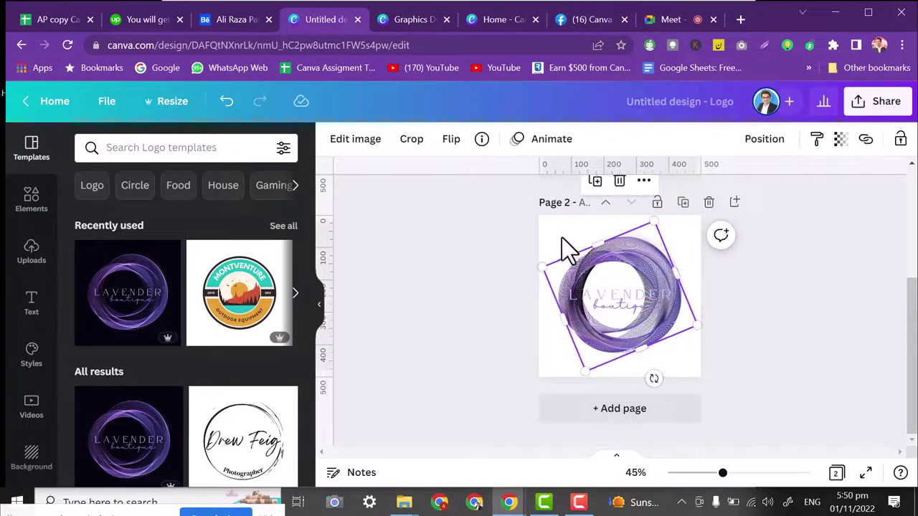
left_click(883, 104)
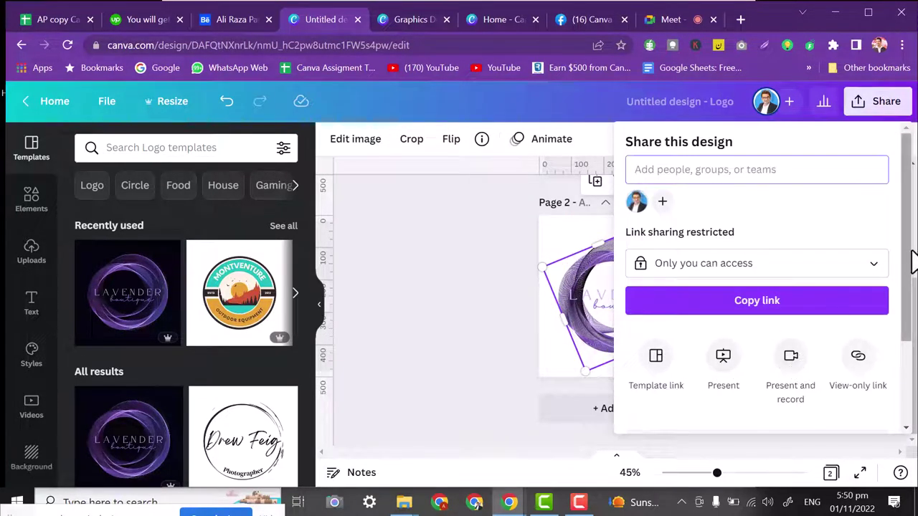
scroll(911, 260, "down", 2)
left_click(542, 316)
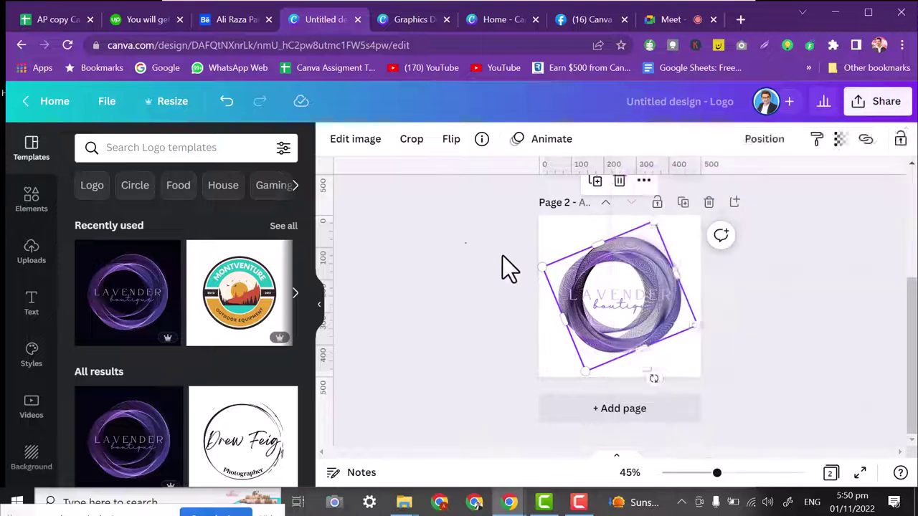
On page 2, replace the logo text LAVENDER with CANVA and the script text boutique with Learner.
left_click(590, 299)
double_click(593, 300)
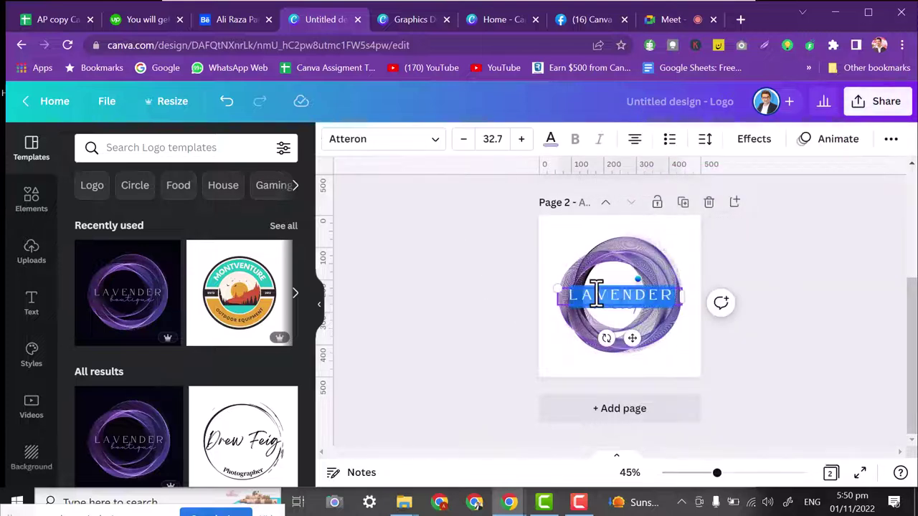
key("BackSpace")
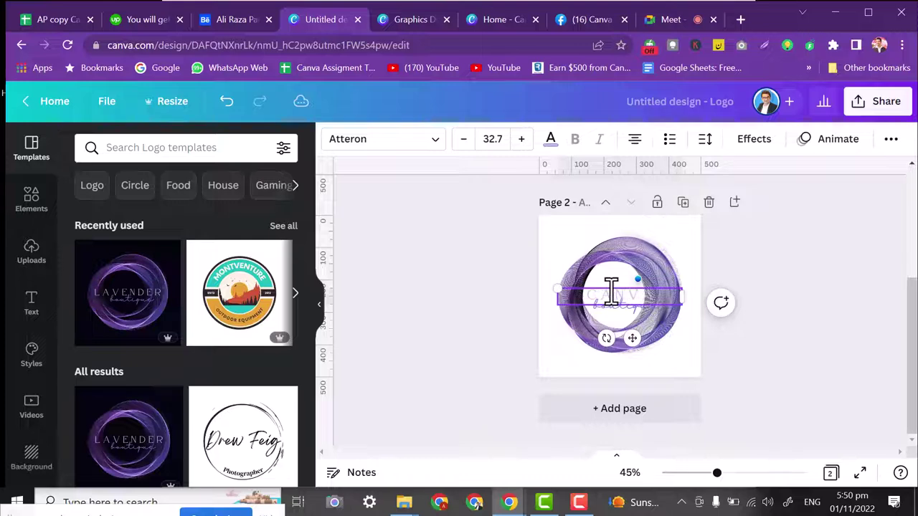
left_click(616, 314)
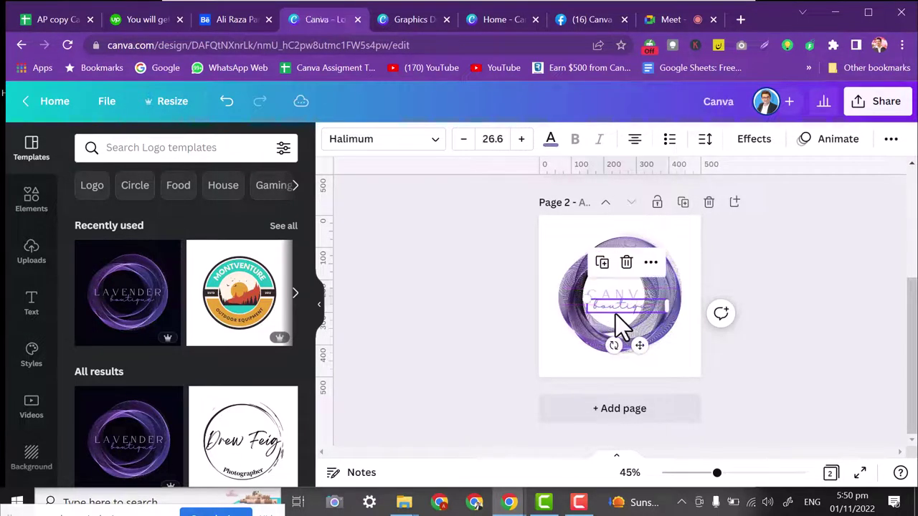
double_click(620, 308)
key("BackSpace")
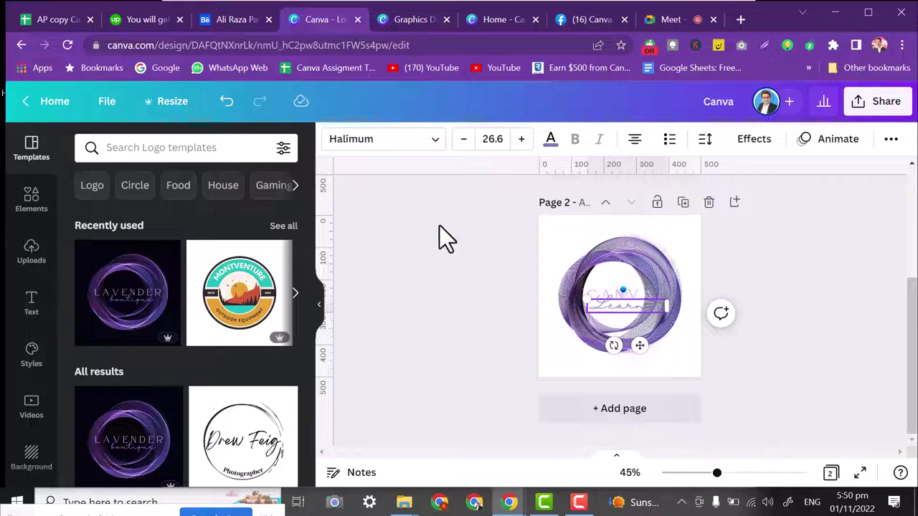
left_click(441, 192)
Move the CANVA text slightly upward inside the ring to separate it from the script line.
left_click(626, 296)
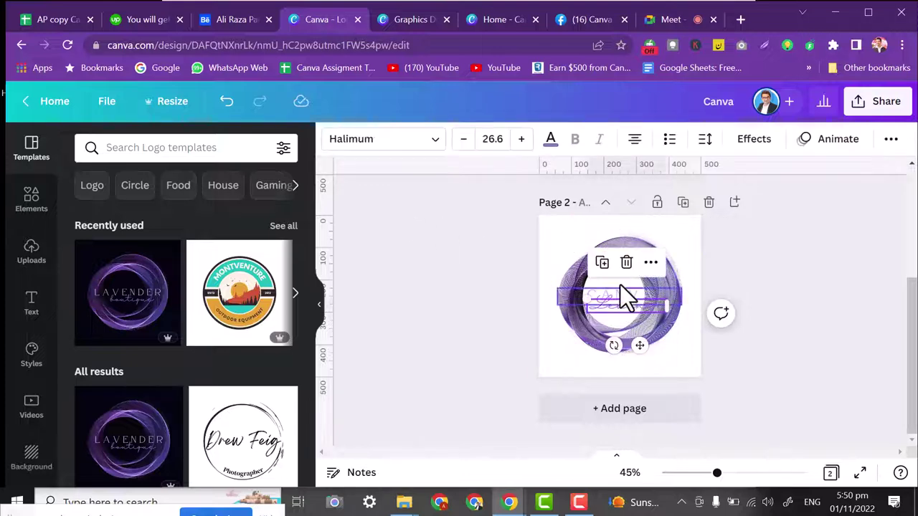
left_click(620, 284)
left_click(605, 289)
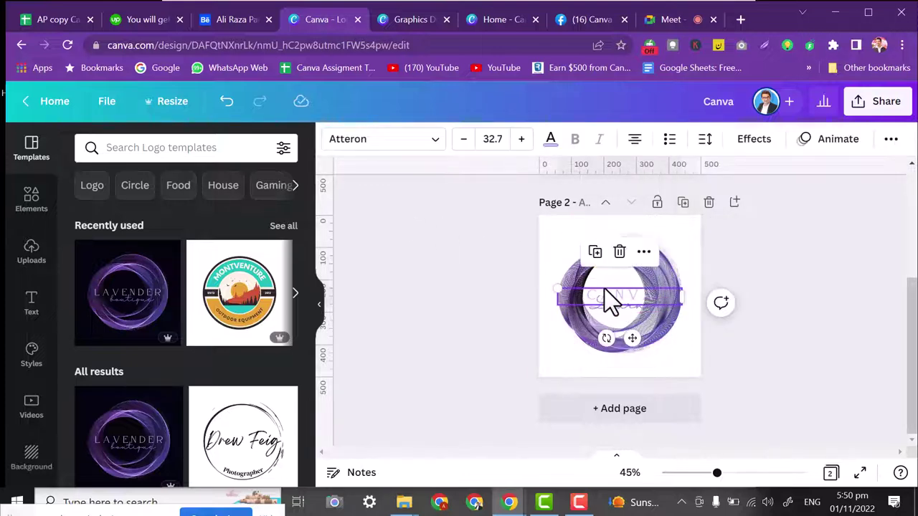
mouse_move(601, 288)
left_mouse_down()
mouse_move(588, 287)
mouse_move(594, 277)
mouse_move(556, 280)
mouse_move(607, 285)
left_mouse_up()
left_click(570, 290)
Set the font size of the Learner script text to 16.6.
left_click(618, 304)
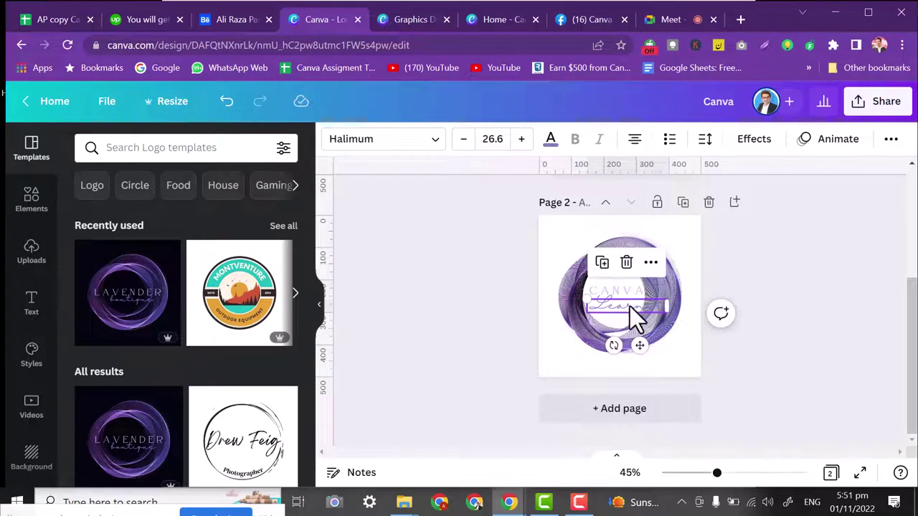
left_click(466, 144)
left_click(466, 144)
left_click(466, 144)
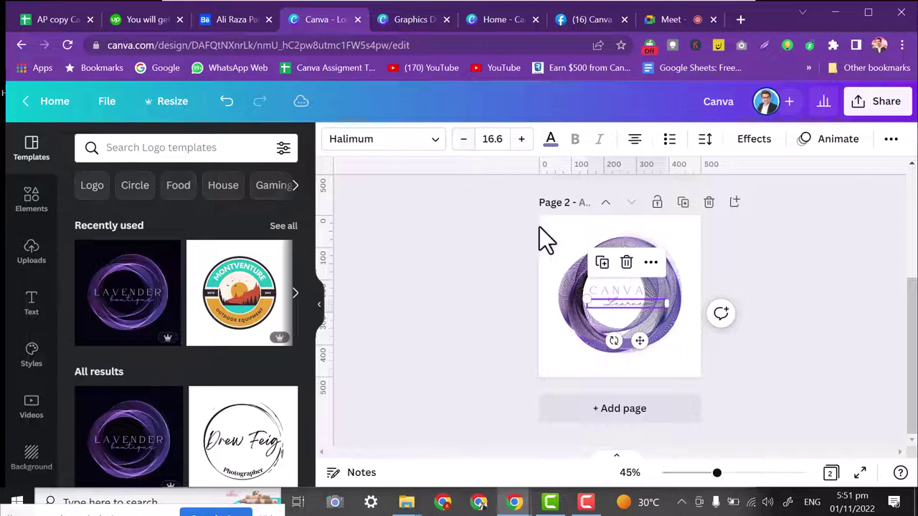
left_click(461, 233)
Shift the Learner text slightly to the left so it sits centred beneath CANVA inside the ring.
left_click(621, 299)
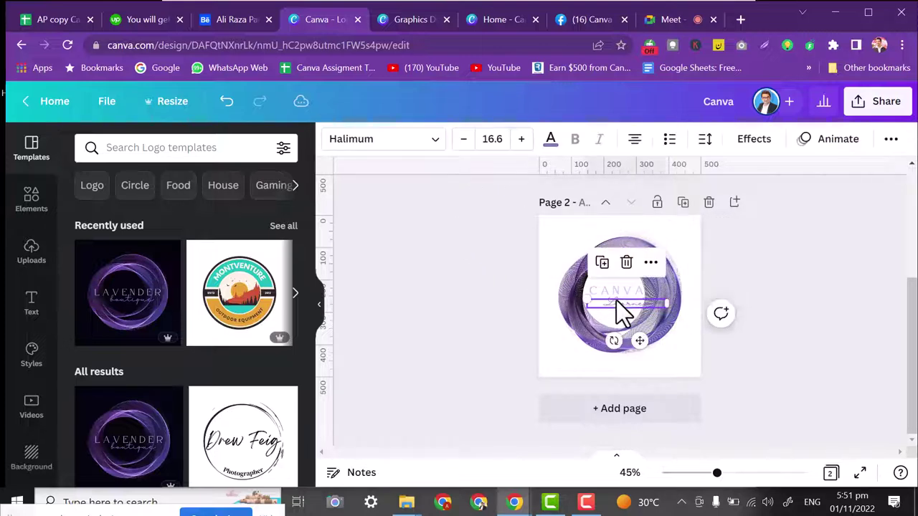
mouse_move(621, 301)
left_mouse_down()
mouse_move(598, 301)
mouse_move(614, 302)
left_mouse_up()
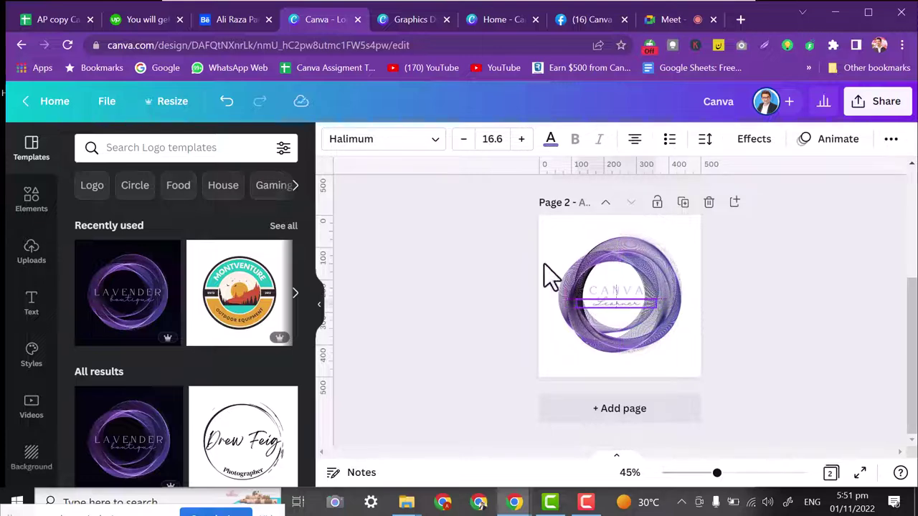
left_click(425, 193)
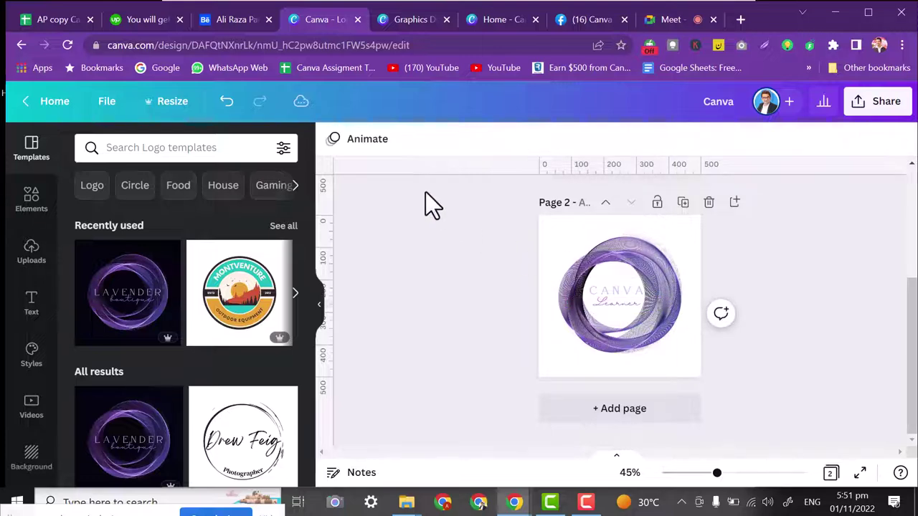
left_click(607, 305)
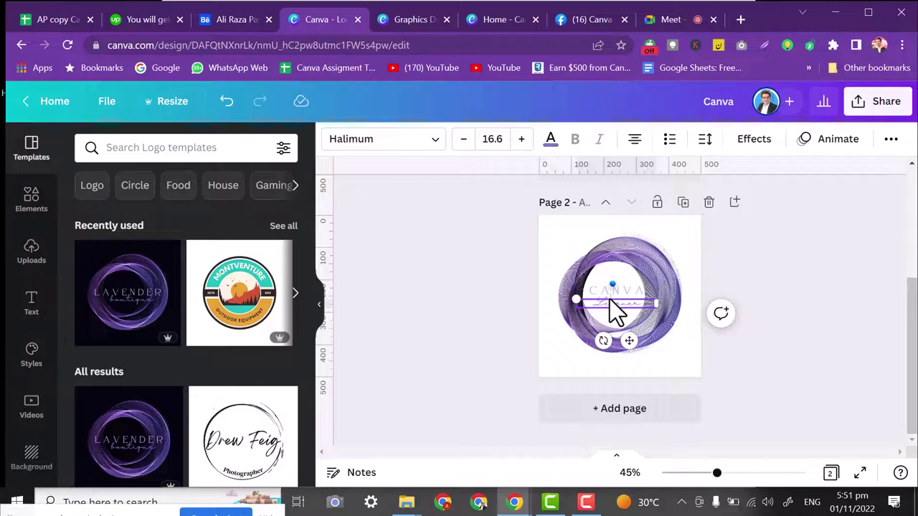
left_click(602, 309)
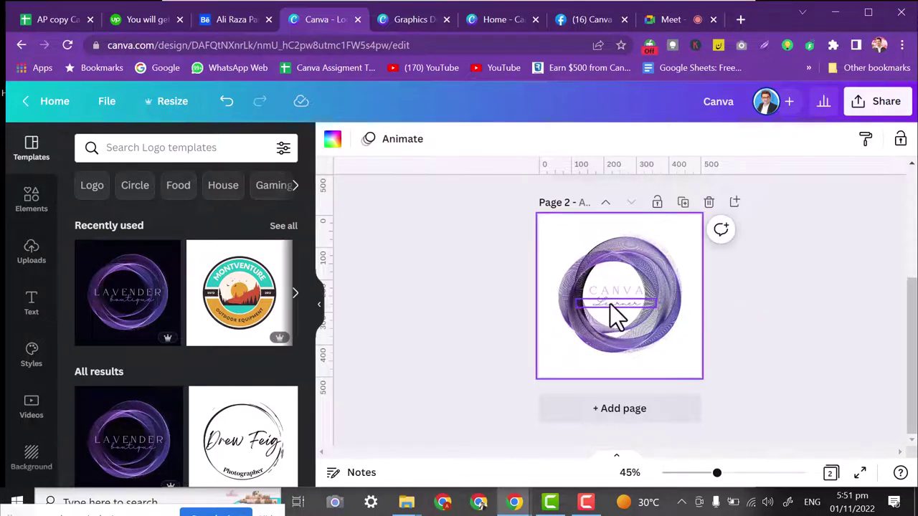
left_click(610, 304)
left_click(557, 258)
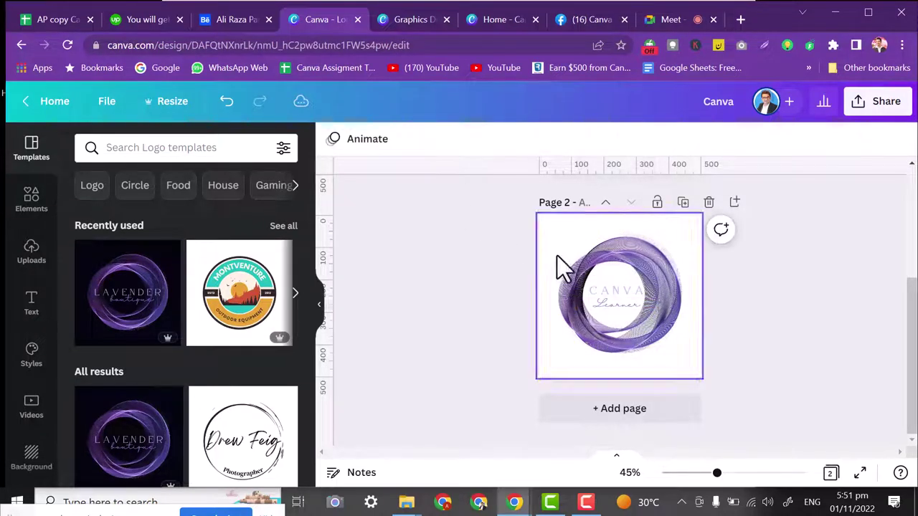
Open the download options for the design as PNG and enable the transparent background.
left_click(879, 106)
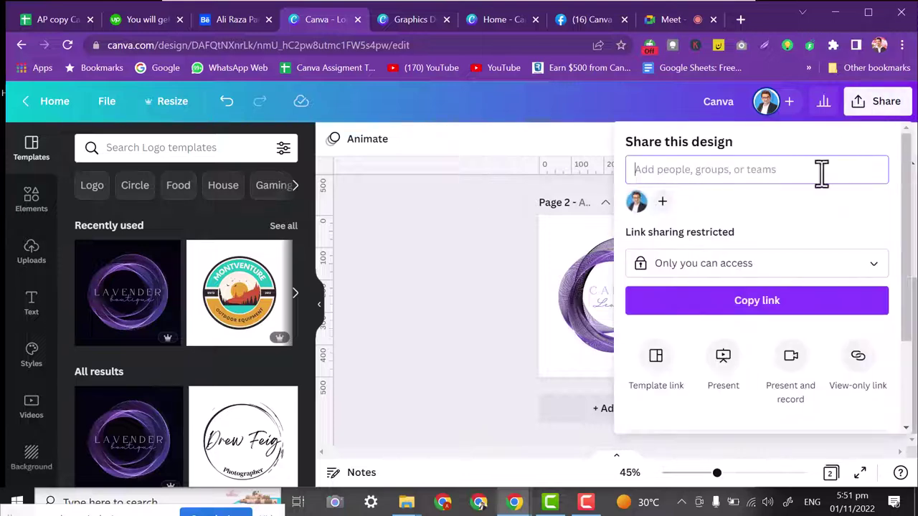
scroll(907, 252, "down", 3)
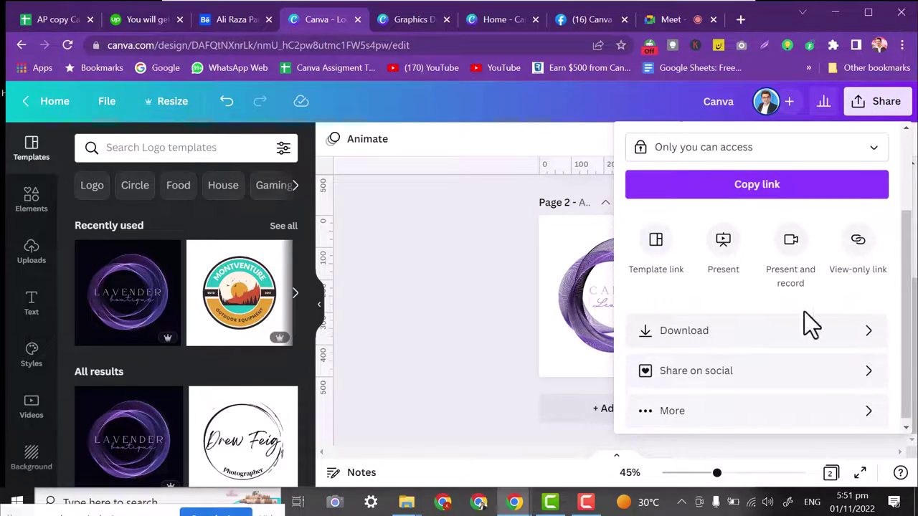
left_click(768, 337)
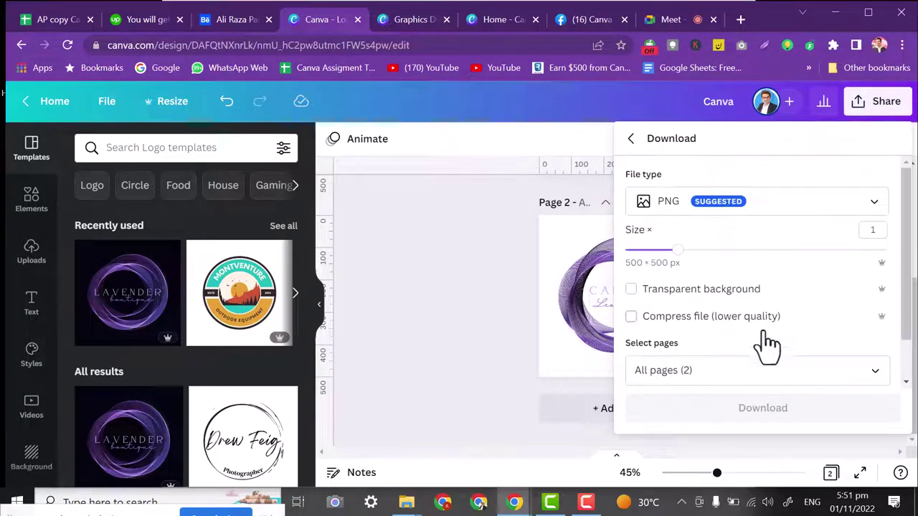
left_click(631, 291)
Restrict the download to page 2 only and start downloading the logo.
left_click(694, 370)
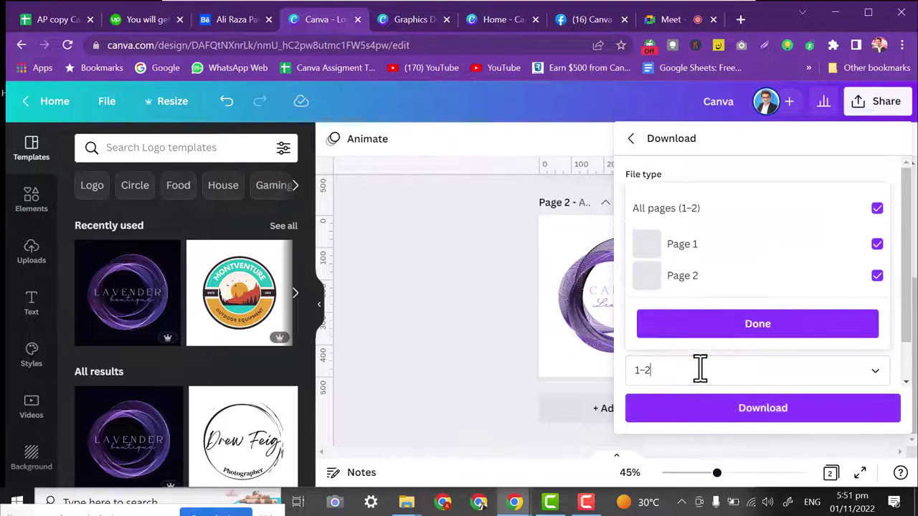
left_click(877, 210)
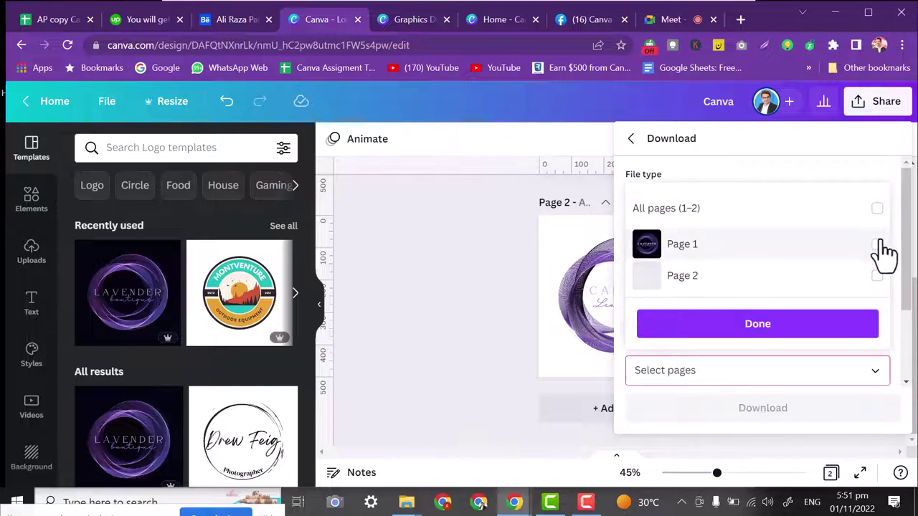
left_click(877, 245)
left_click(879, 247)
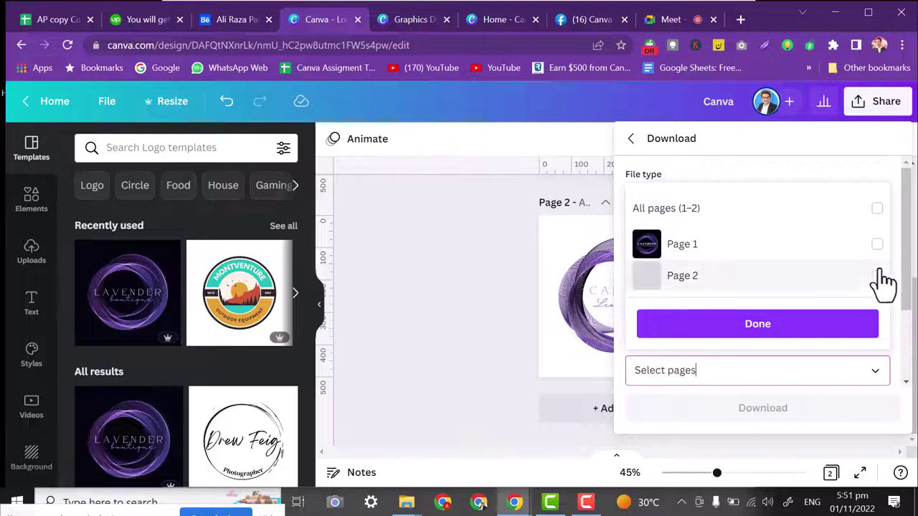
left_click(879, 278)
left_click(818, 324)
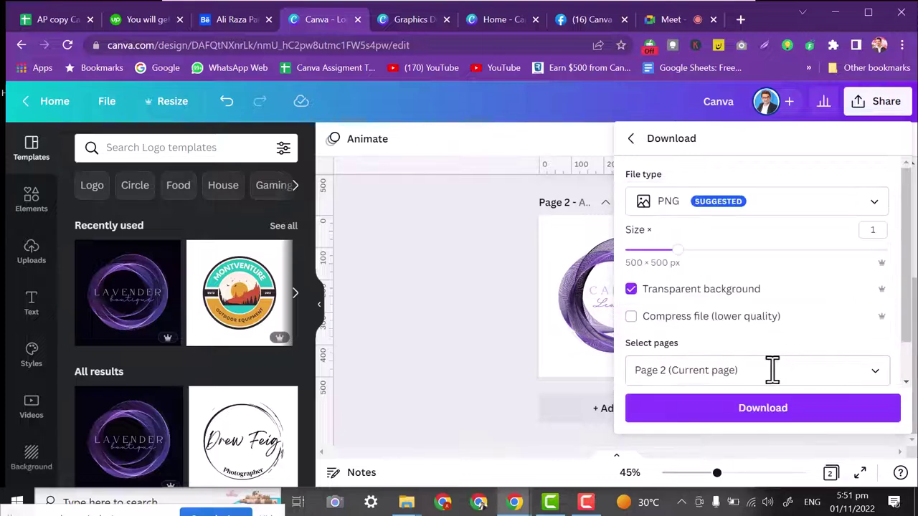
left_click(729, 413)
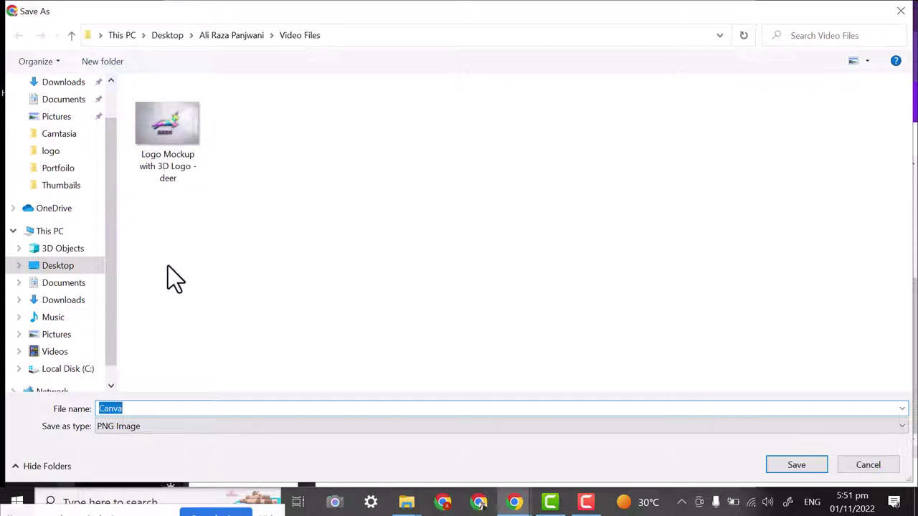
Save the PNG in the Logo Magic Mockups folder inside Canva Learning, with a name starting "canva learns for mock".
left_click(230, 39)
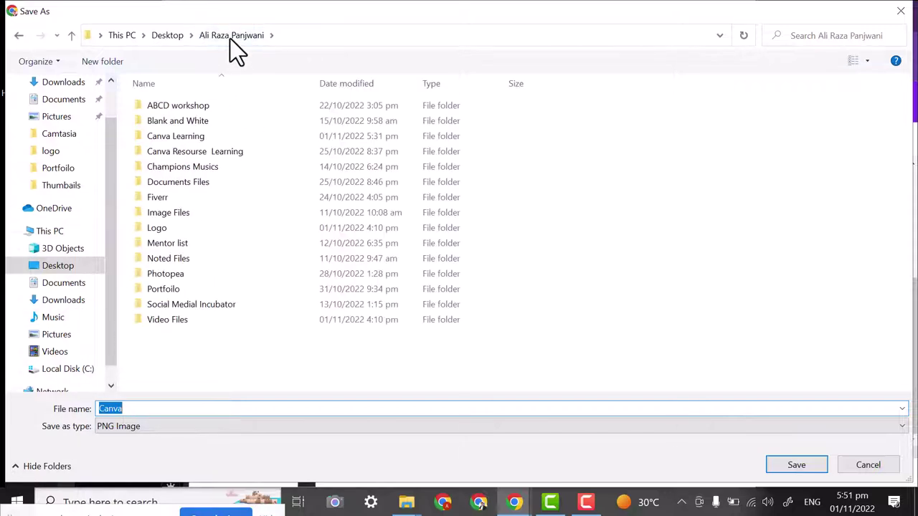
left_click(176, 137)
double_click(176, 139)
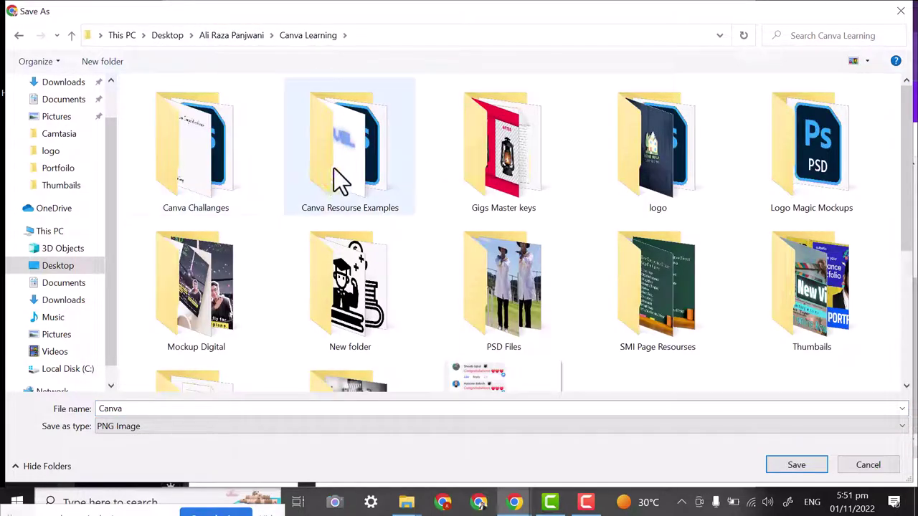
left_click(661, 160)
left_click(792, 167)
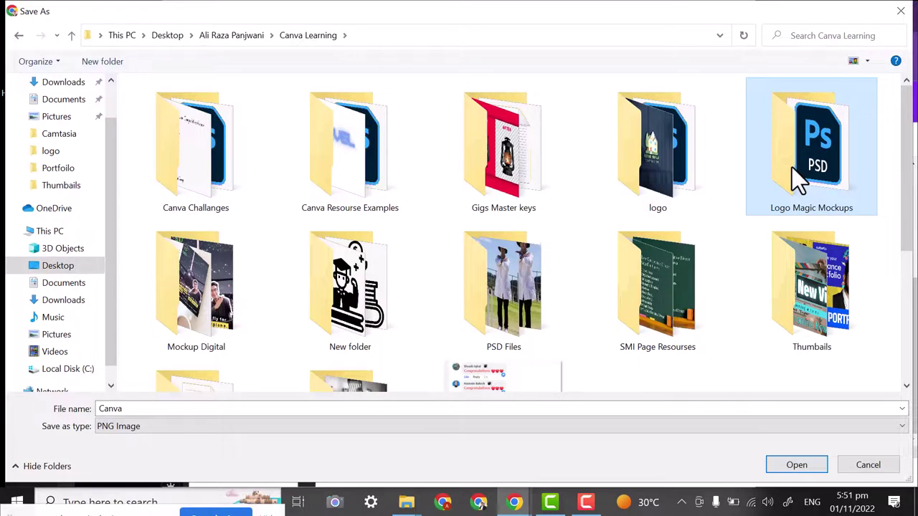
double_click(769, 168)
double_click(285, 408)
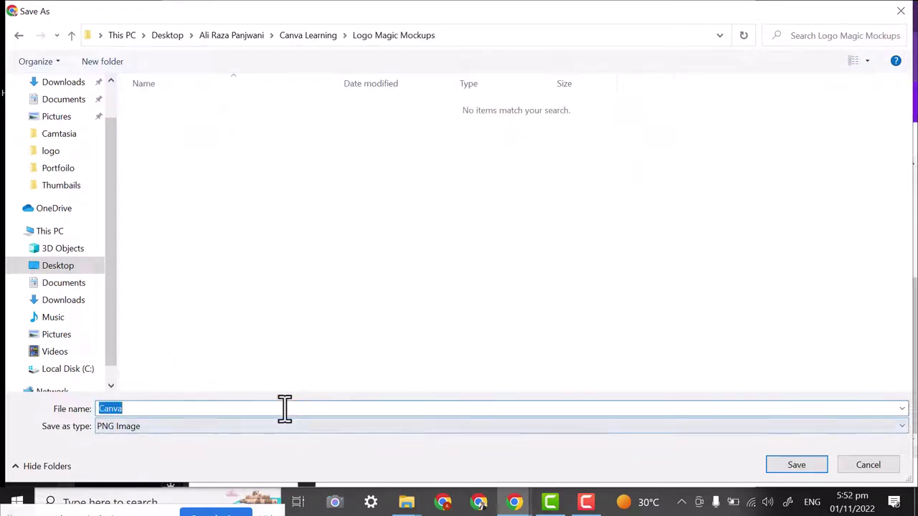
type("an")
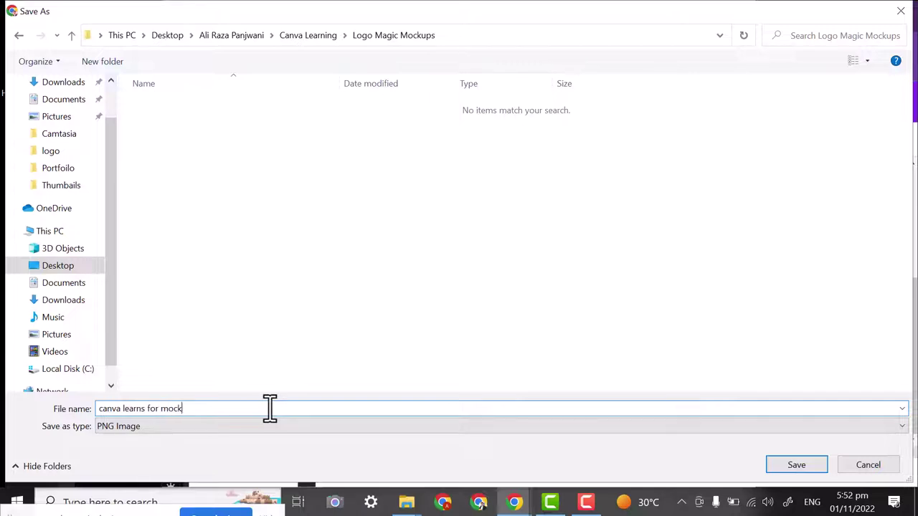
key("Return")
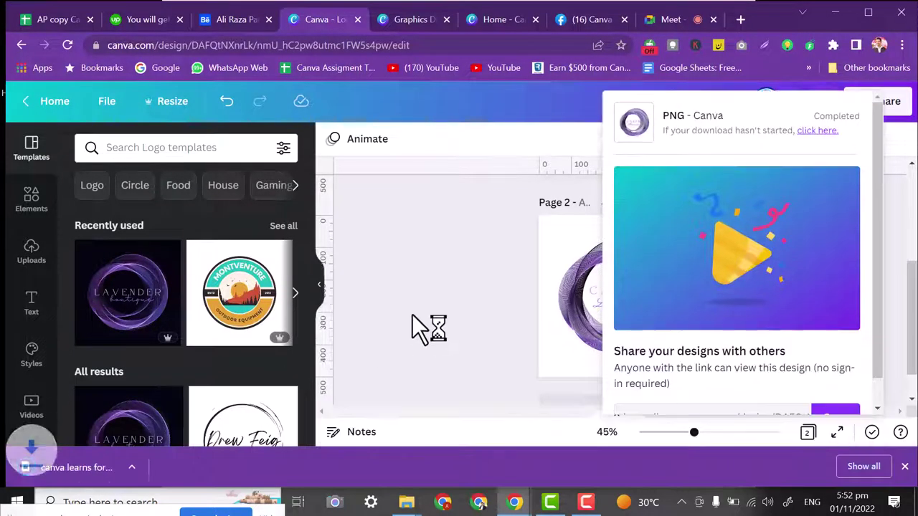
Add a blank page 3 and upload the downloaded Canva Learner logo PNG to the design's uploads.
left_click(430, 331)
left_click(581, 385)
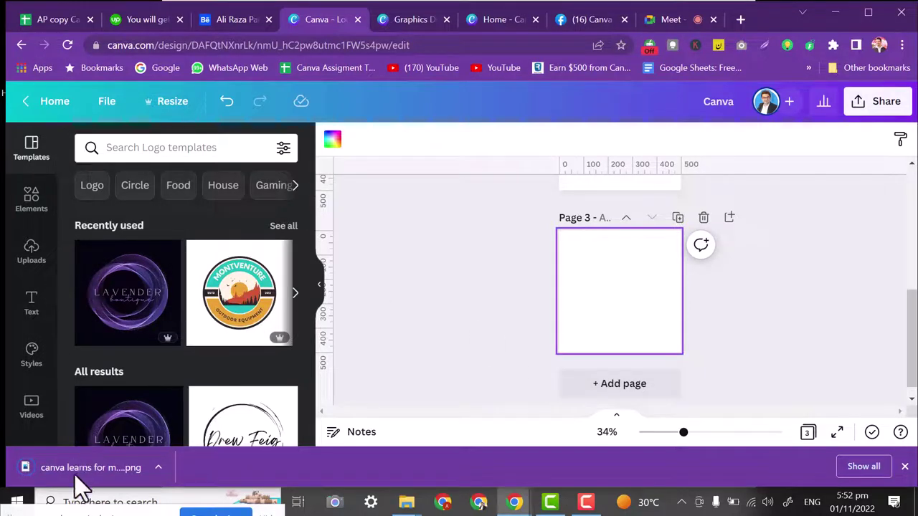
left_click_drag(76, 473, 137, 303)
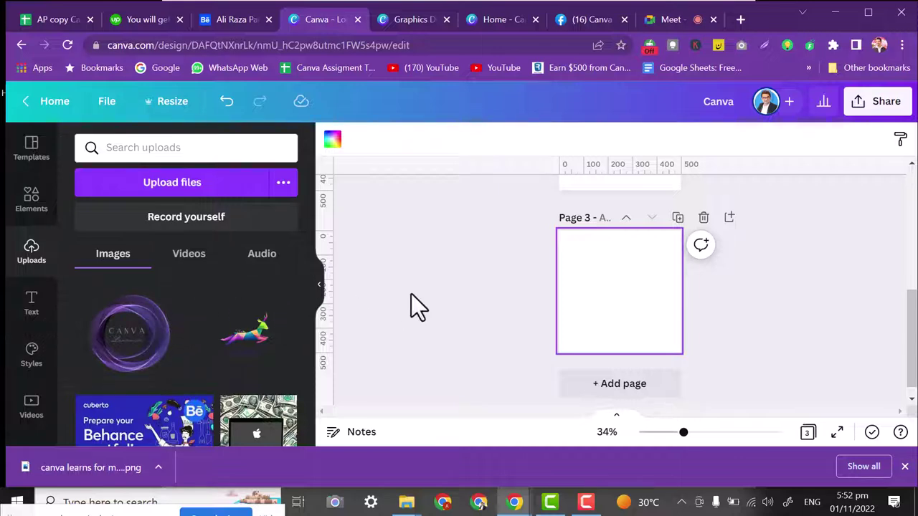
Place the uploaded Canva Learner logo on page 3 and enlarge it to fill the page.
left_click(129, 340)
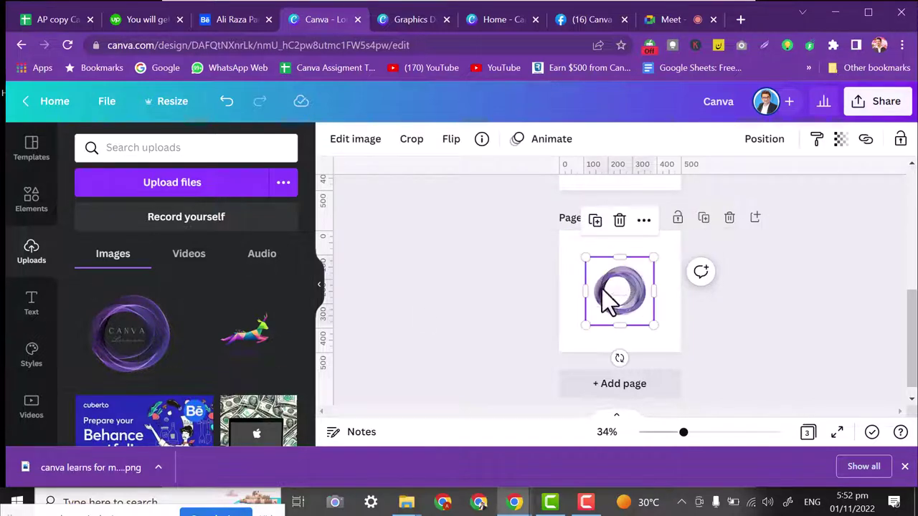
left_click_drag(586, 258, 512, 204)
left_click_drag(606, 307, 634, 329)
left_click(451, 237)
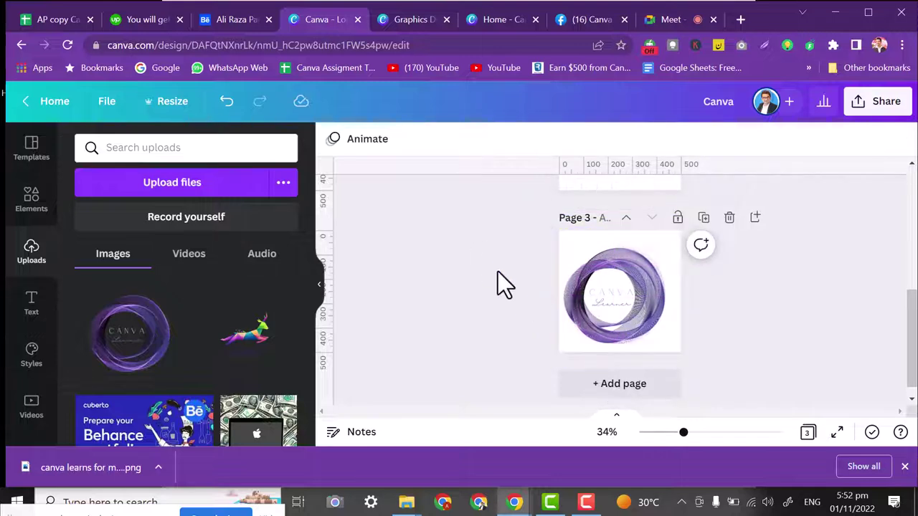
Apply the Laptop 5 Smartmockup to the logo on page 3.
left_click(586, 290)
left_click(373, 142)
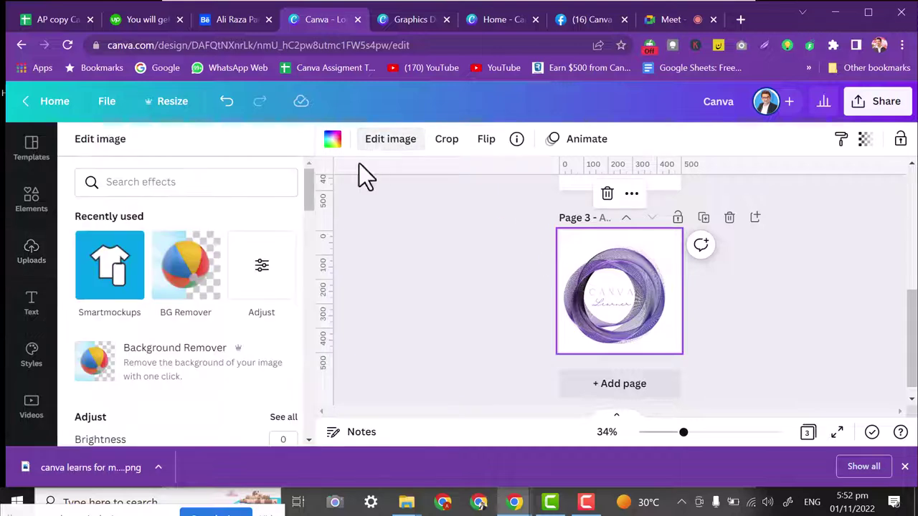
left_click(125, 280)
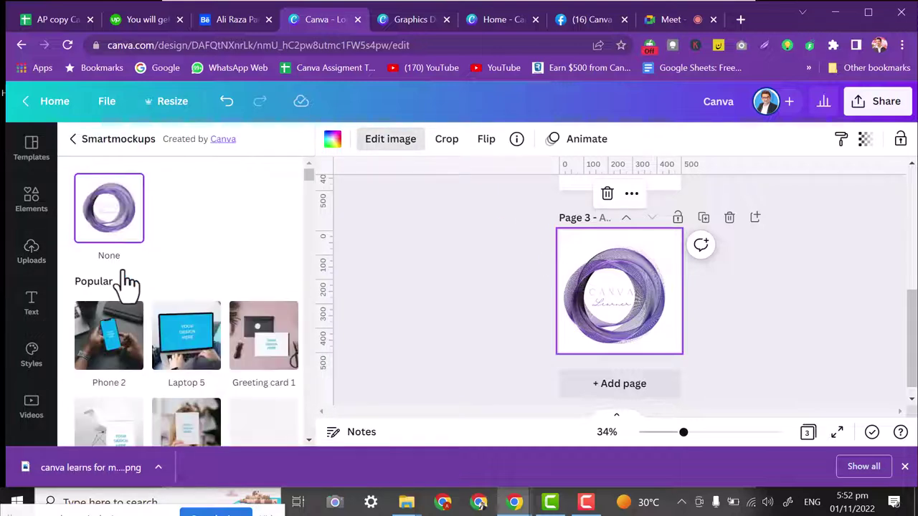
left_click(196, 352)
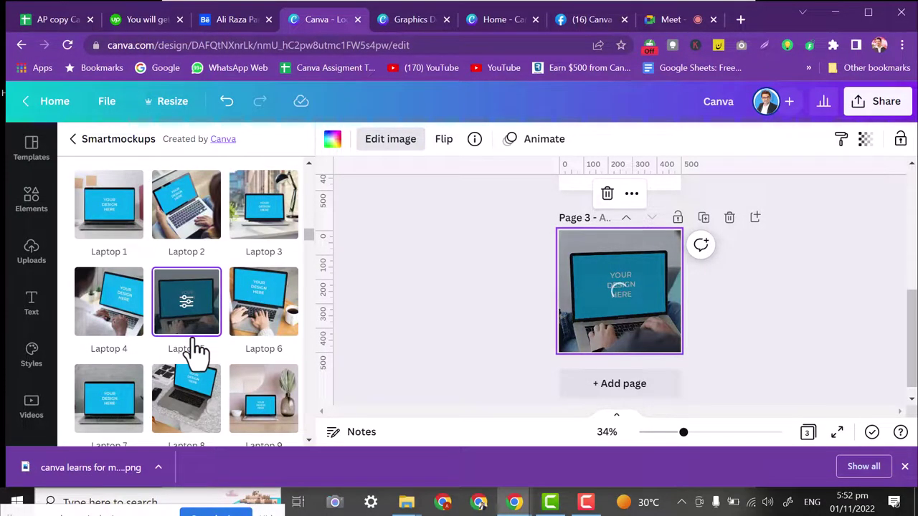
Duplicate page 3 as page 4 and replace the copied image with the uploaded Canva Learner logo.
left_click(703, 218)
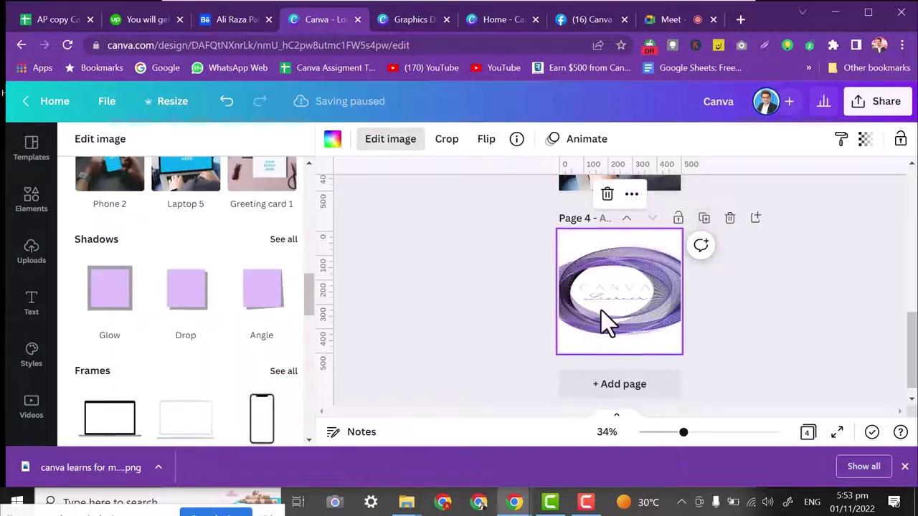
key("Delete")
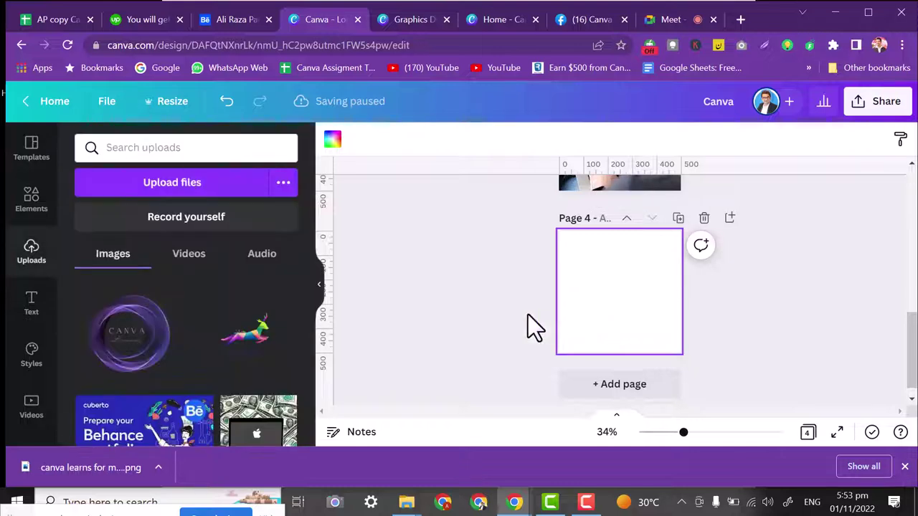
key("ctrl+z")
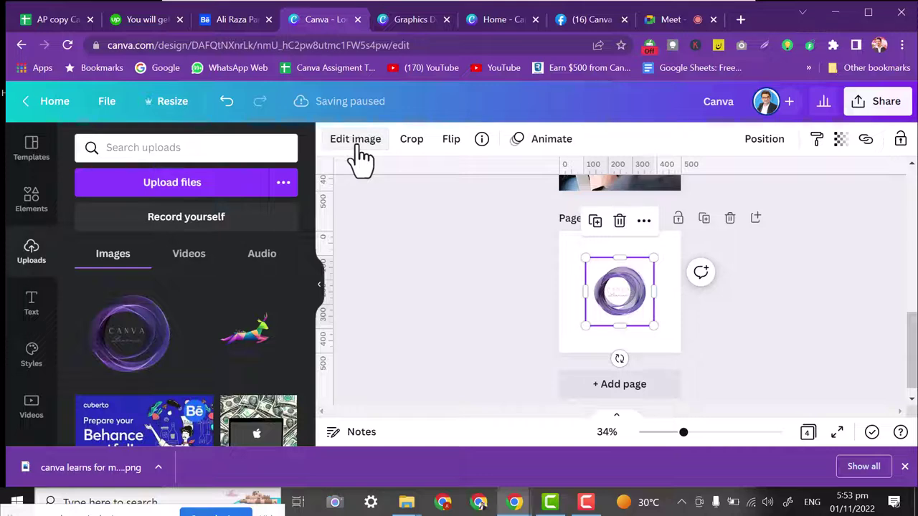
Put the page 4 logo into the Greeting card 15 Smartmockup.
left_click(354, 143)
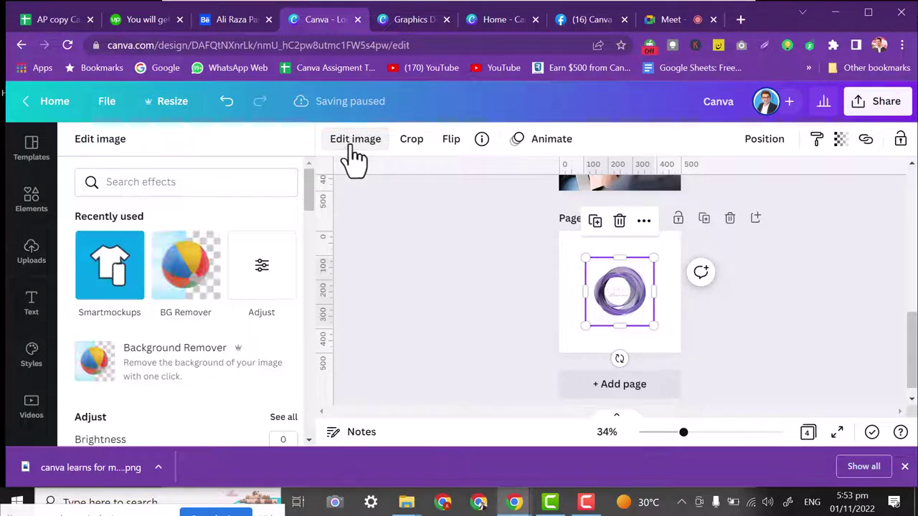
left_click(136, 269)
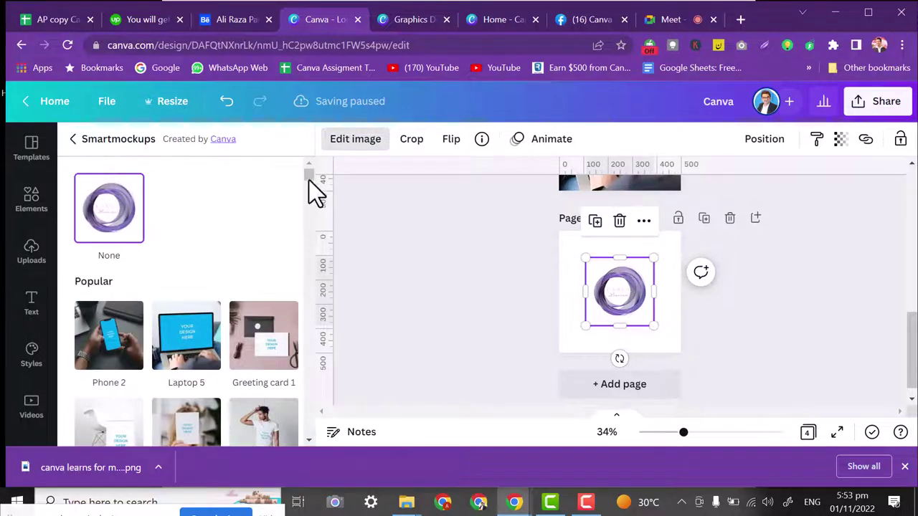
left_click_drag(309, 180, 310, 296)
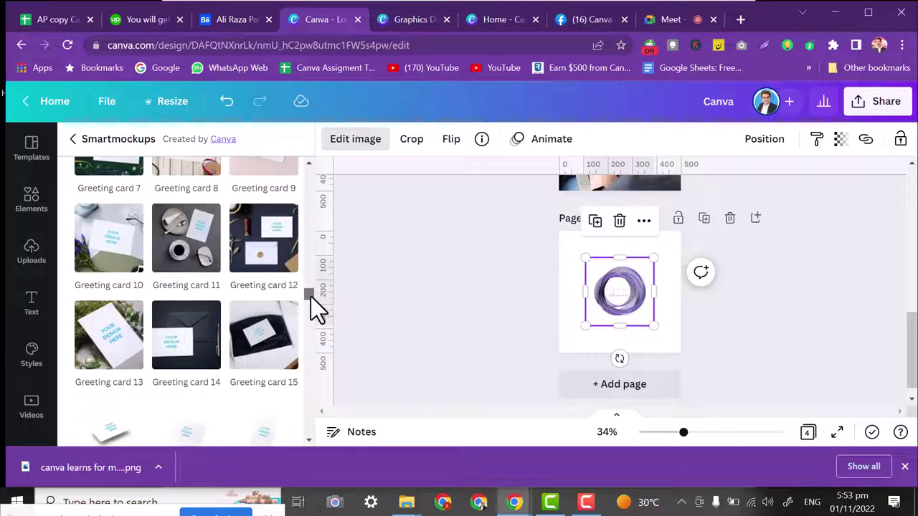
left_click(249, 342)
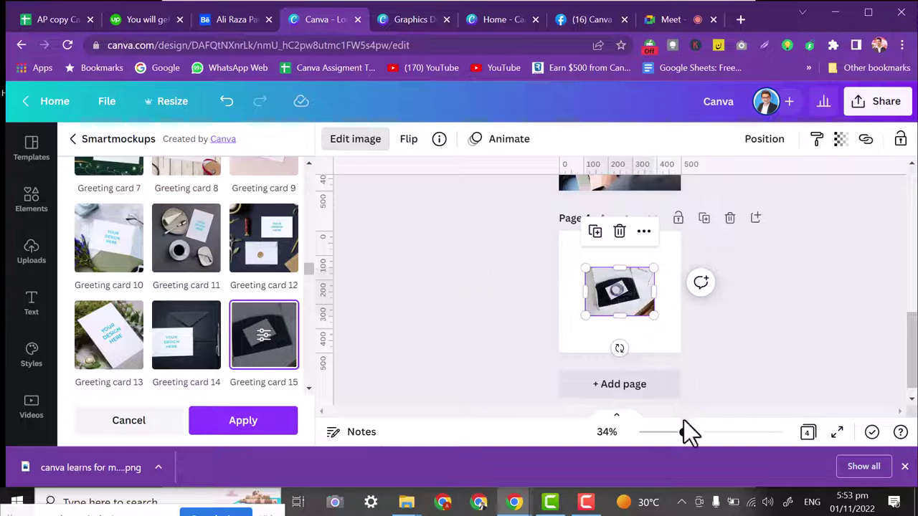
left_click_drag(719, 437, 696, 437)
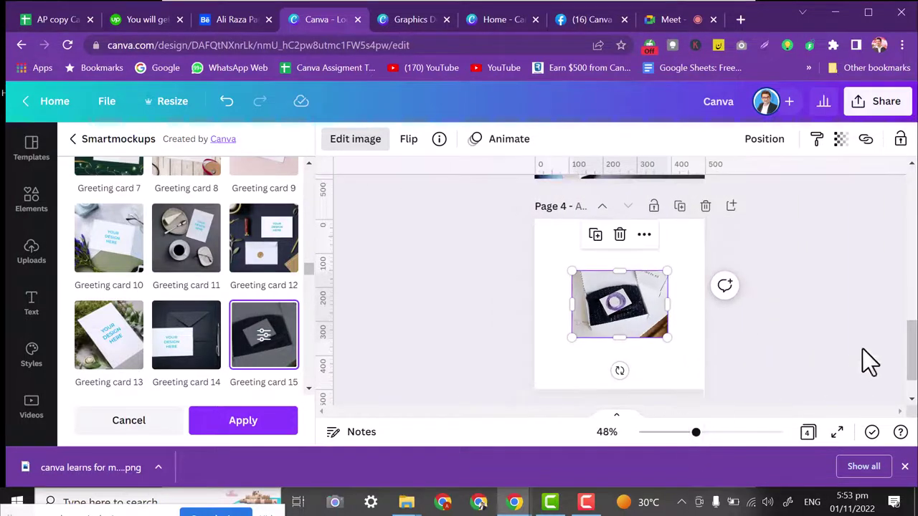
Add page 5, place the uploaded Canva Learner logo on it and enlarge the logo.
scroll(657, 354, "down", 1)
left_click(631, 380)
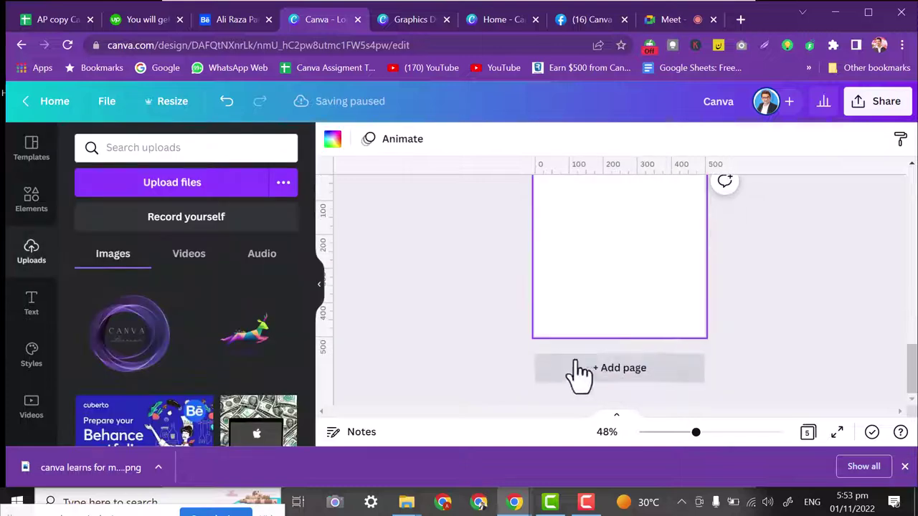
left_click(181, 149)
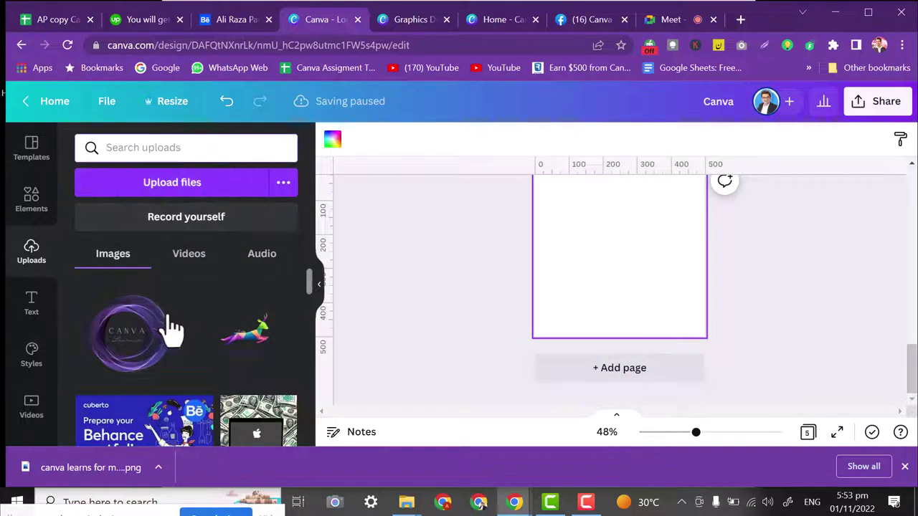
left_click(84, 357)
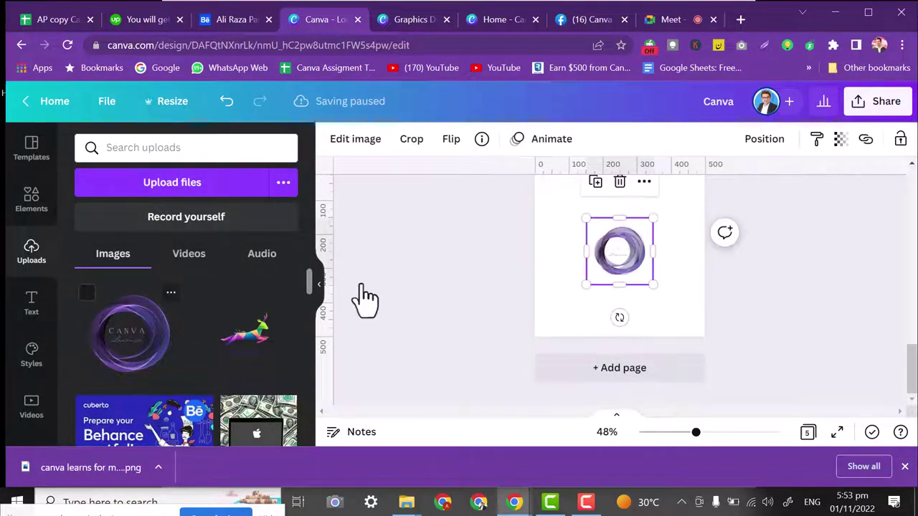
left_click_drag(653, 286, 681, 315)
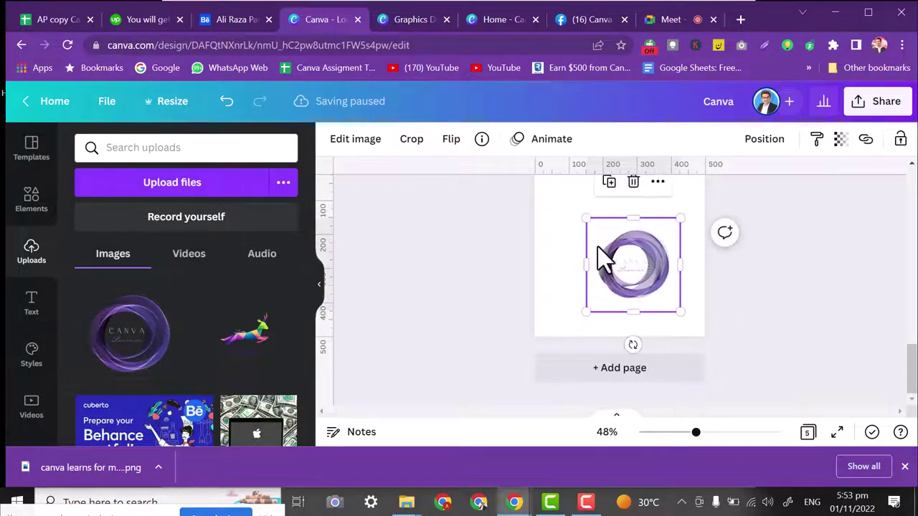
left_click_drag(912, 366, 909, 195)
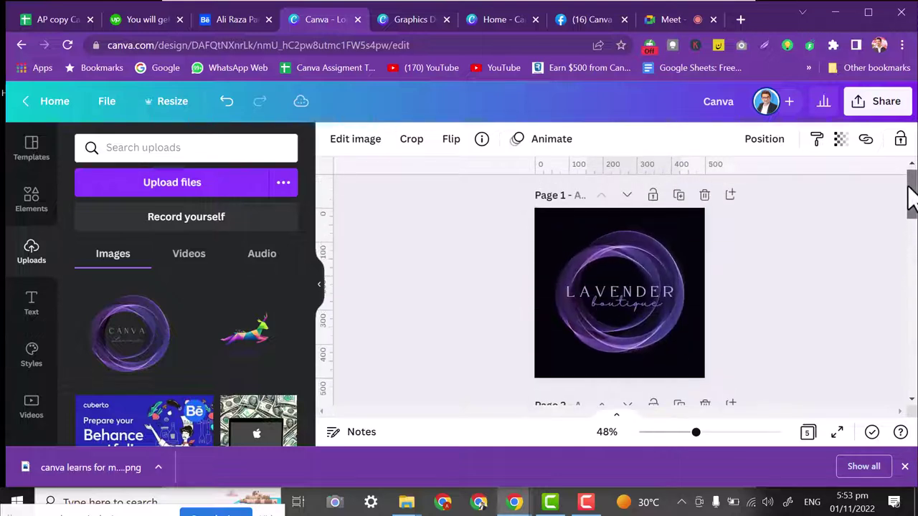
left_click(420, 241)
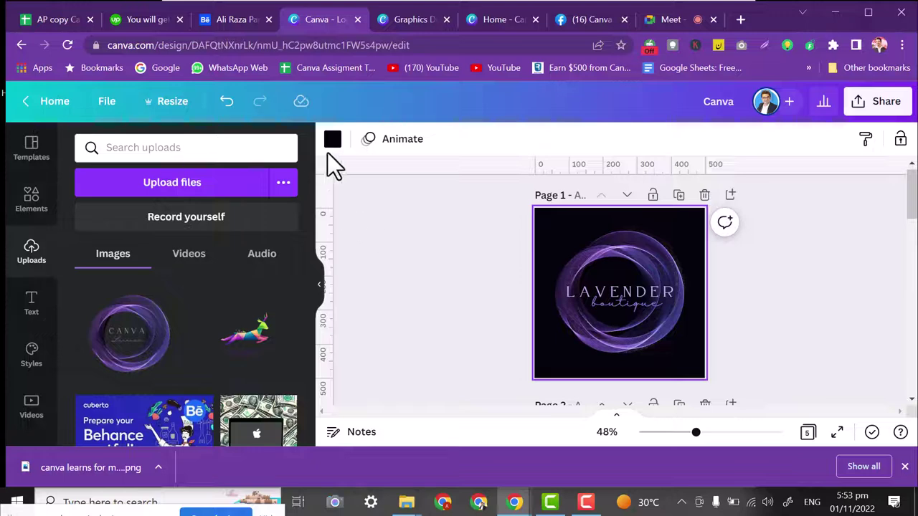
left_click(566, 255)
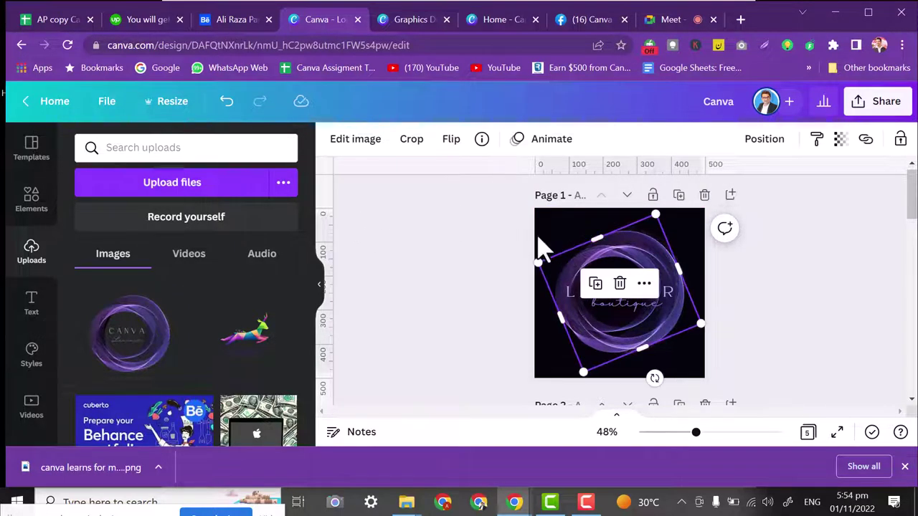
left_click(495, 209)
Add page 6 and place the uploaded deer logo on it.
scroll(624, 301, "down", 10)
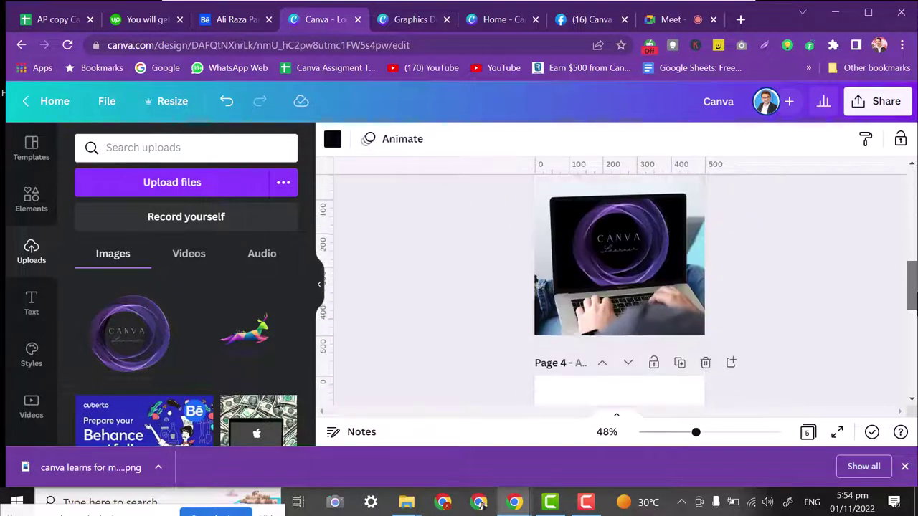
left_click(566, 372)
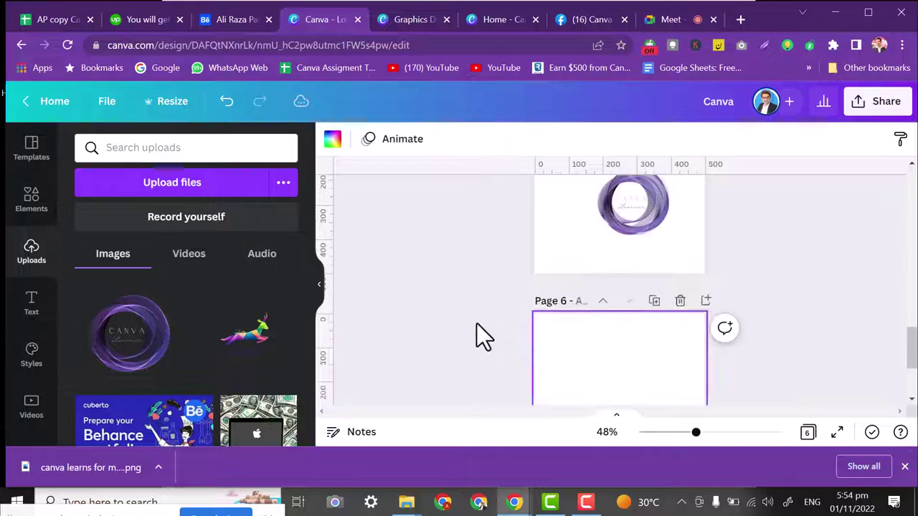
left_click(252, 344)
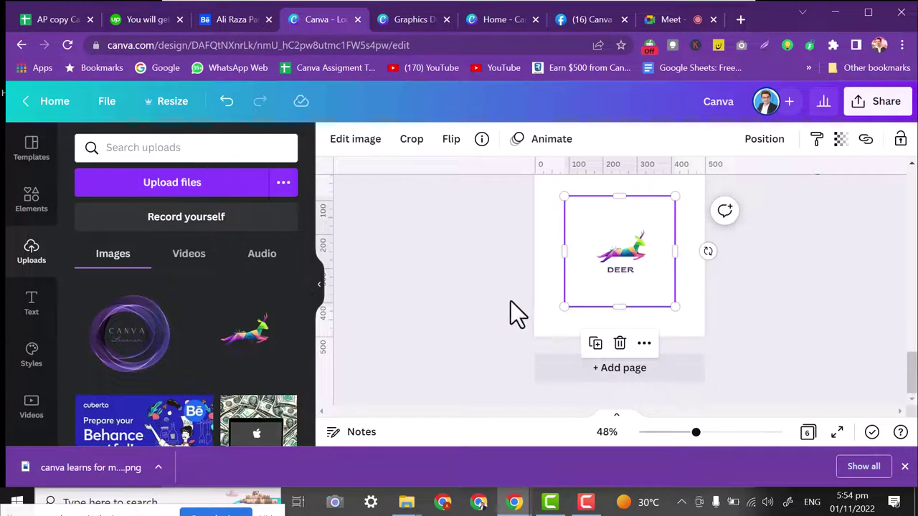
Put the page 6 deer logo into the Mug 6 Smartmockup after trying Mug 1 and Mug 3.
left_click(353, 143)
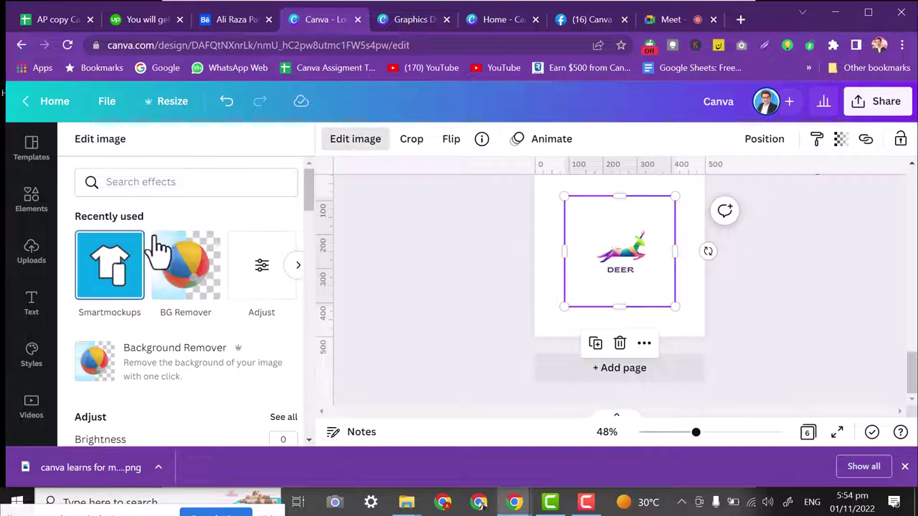
left_click(115, 256)
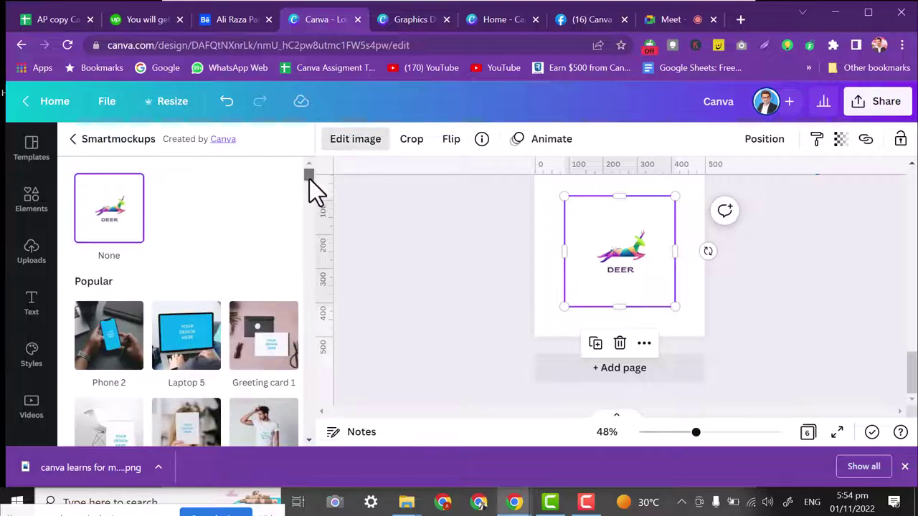
left_click_drag(309, 178, 313, 191)
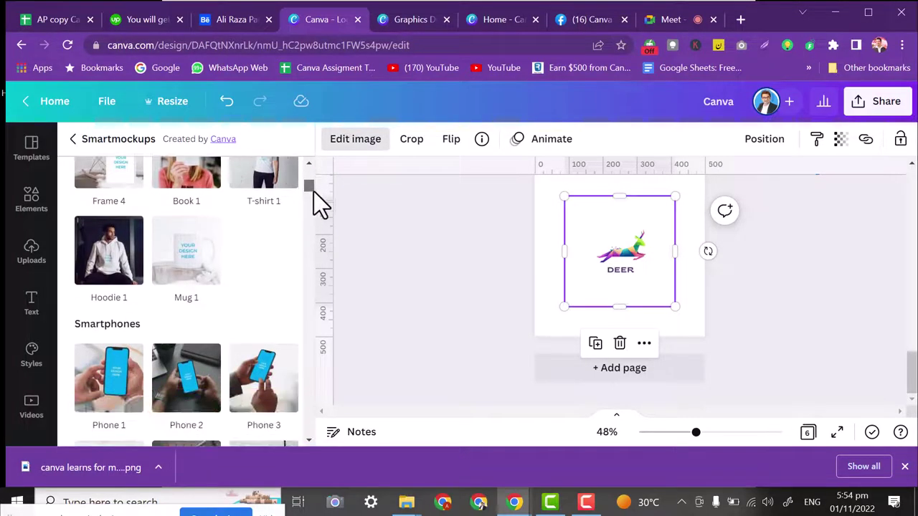
left_click(190, 262)
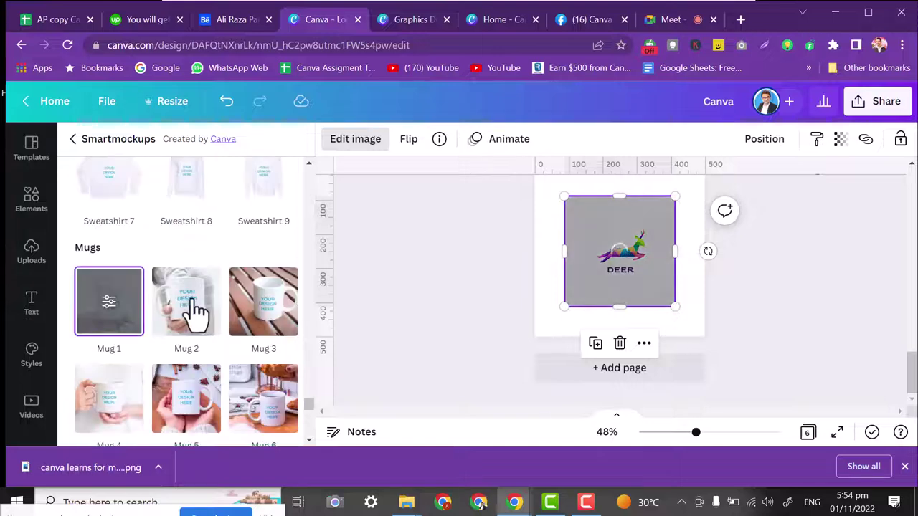
left_click(260, 294)
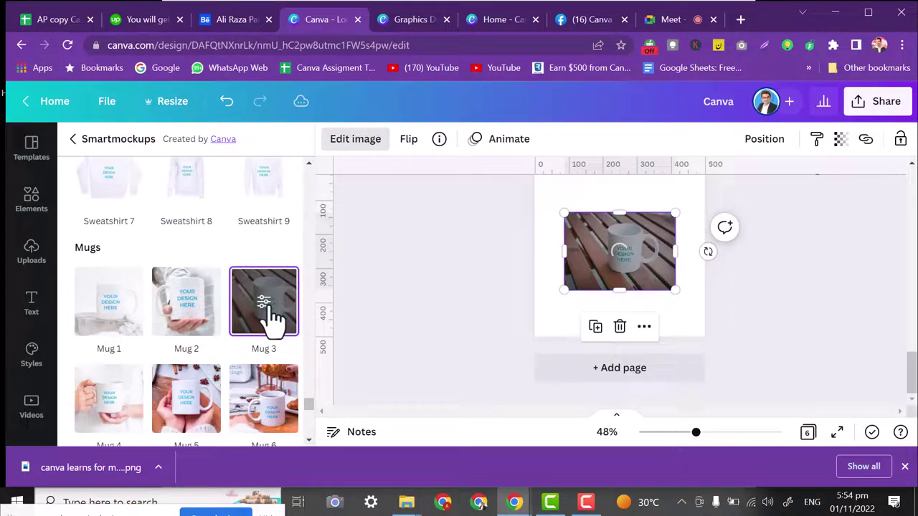
left_click(275, 416)
left_click(278, 420)
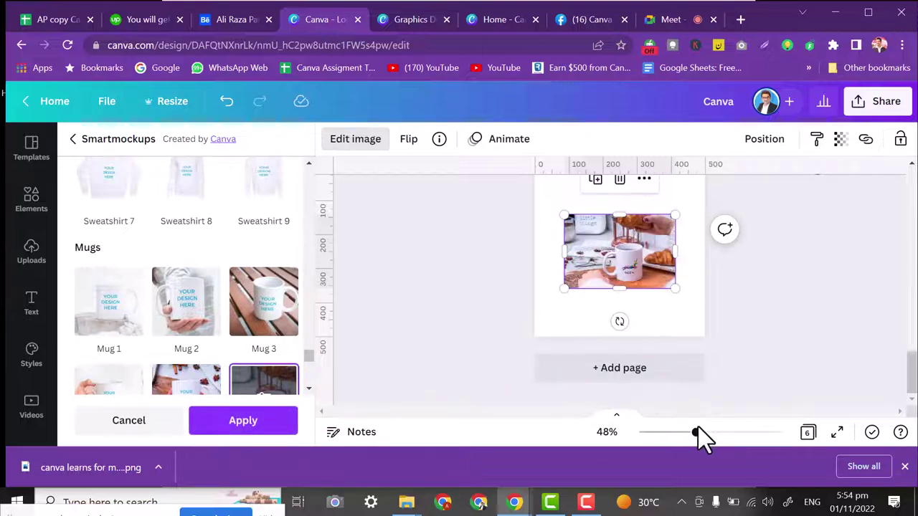
left_click_drag(696, 432, 718, 434)
left_click(409, 265)
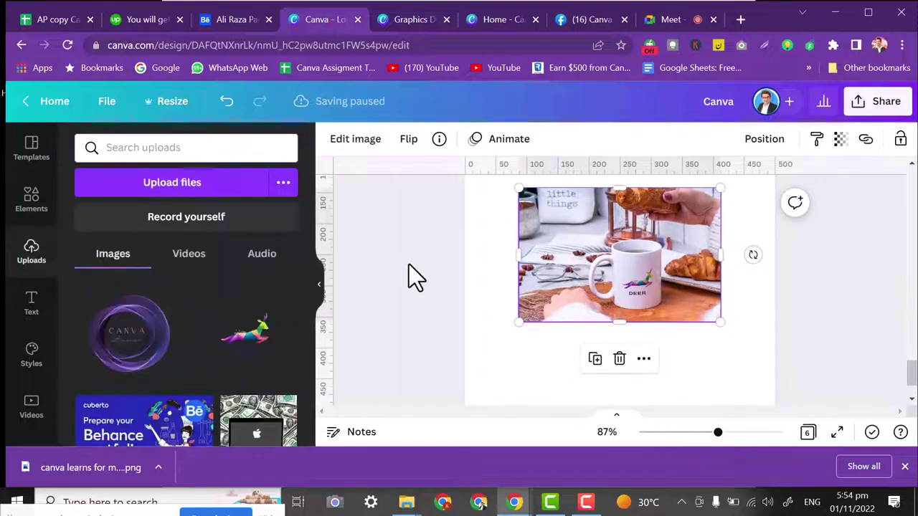
Switch to Photopea by loading photopea.com in place of the Graphics Design banner page.
left_click(419, 20)
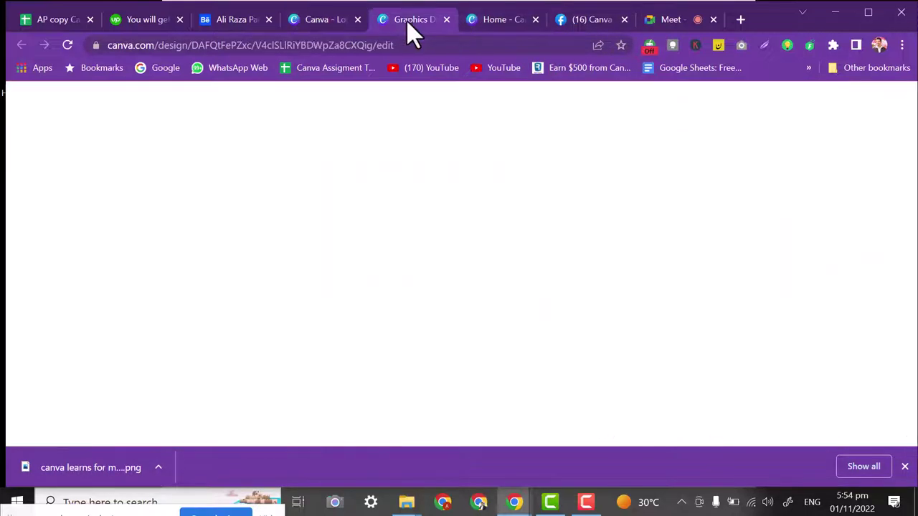
left_click(382, 45)
type("pra")
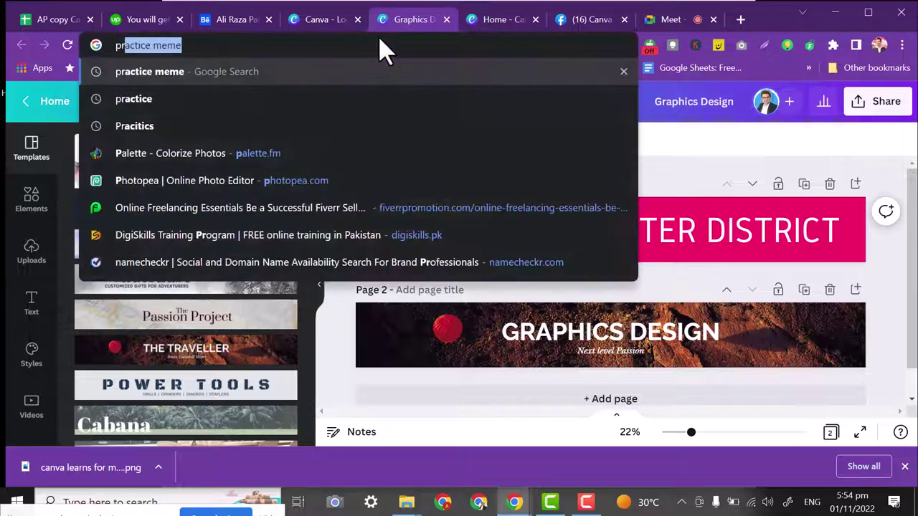
key("BackSpace")
key("BackSpace")
key("BackSpace")
key("BackSpace")
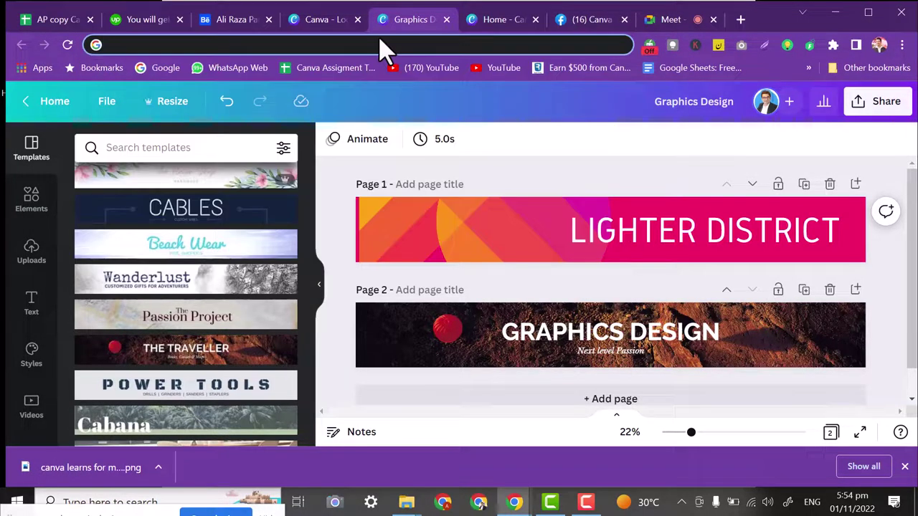
type("p")
key("BackSpace")
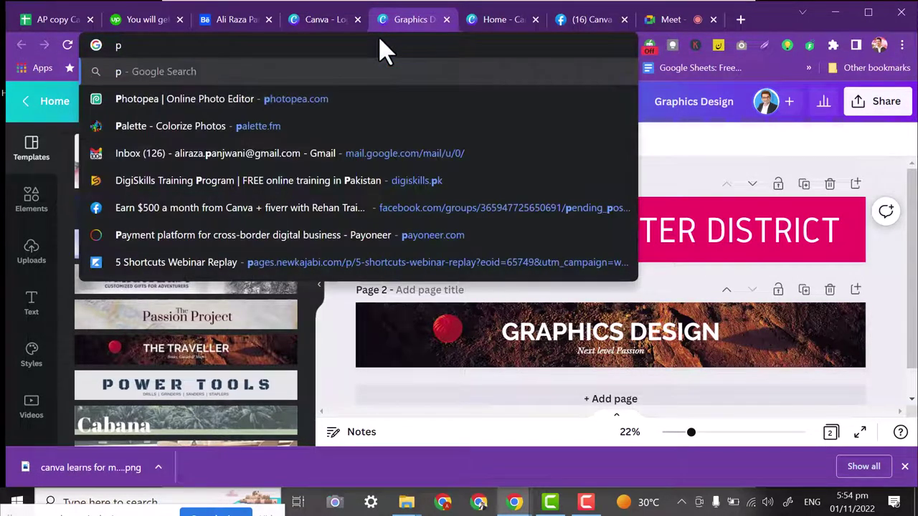
type("ho")
key("Return")
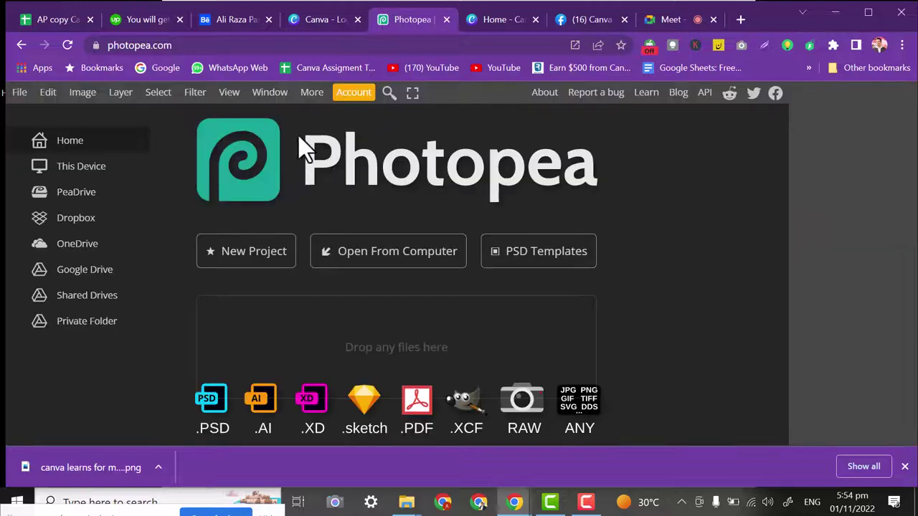
Browse the PSD templates and open the Logo Mockup on Black Textile template for editing.
left_click(537, 259)
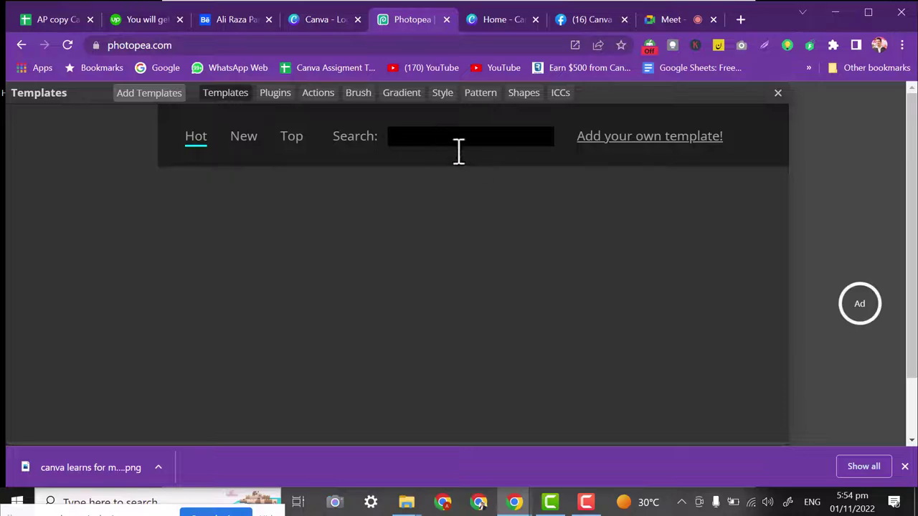
left_click(680, 28)
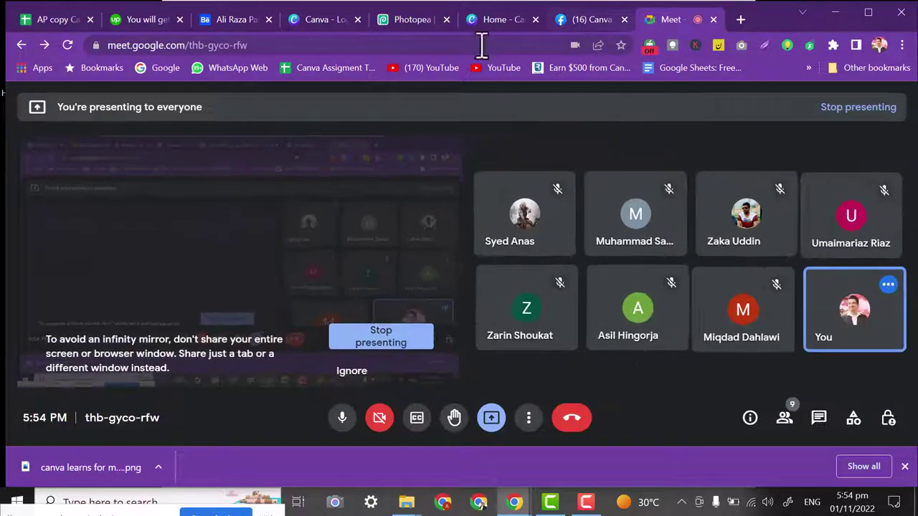
left_click(414, 28)
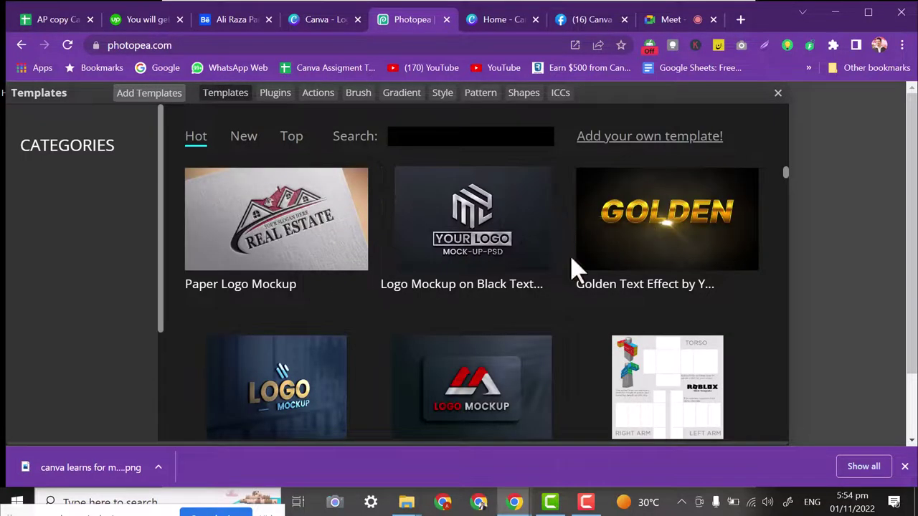
left_click(471, 206)
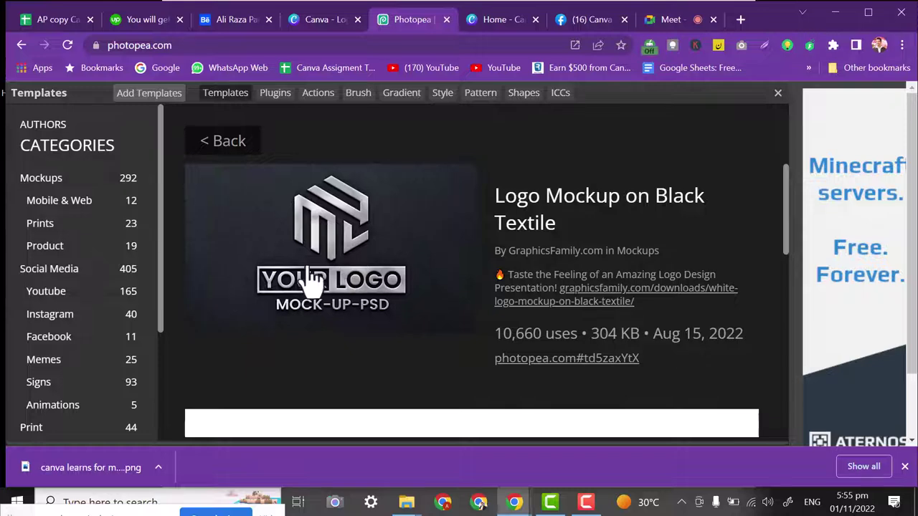
left_click(347, 285)
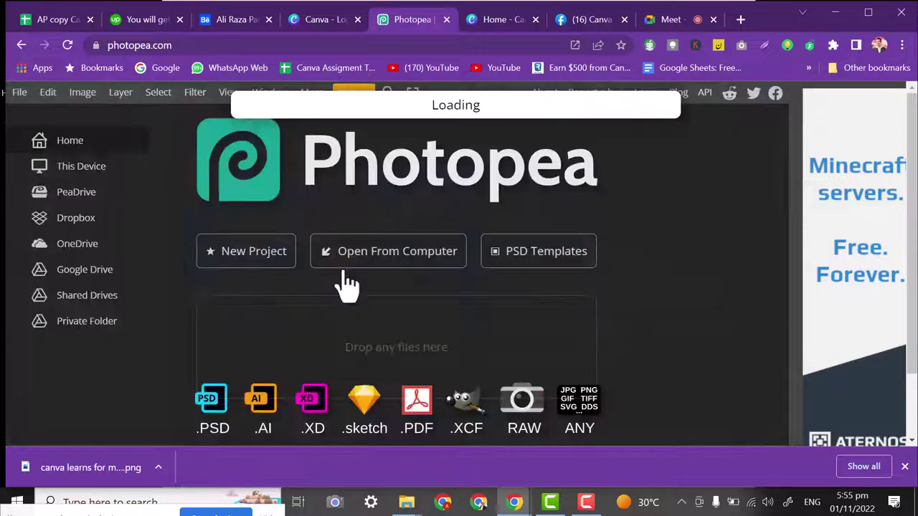
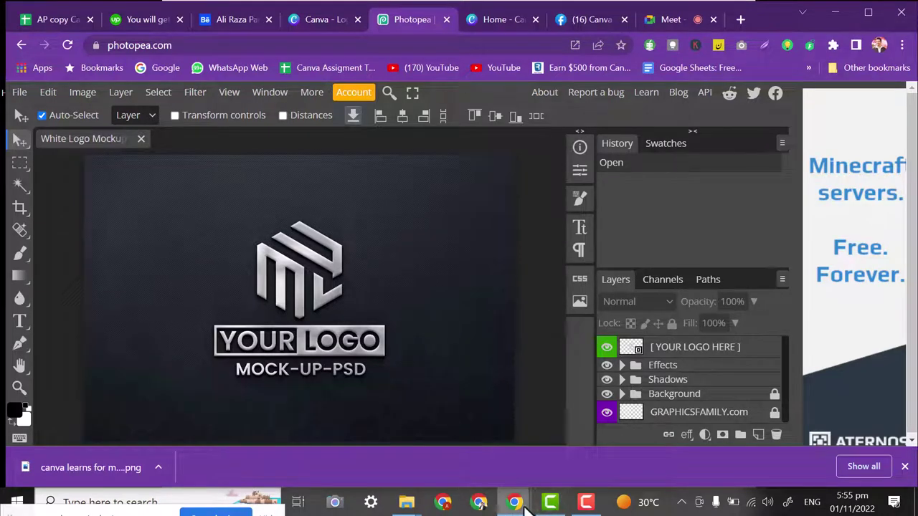
Load the Logo Mockup on Black Textile template again and enlarge the browser page to 110%.
mouse_move(527, 510)
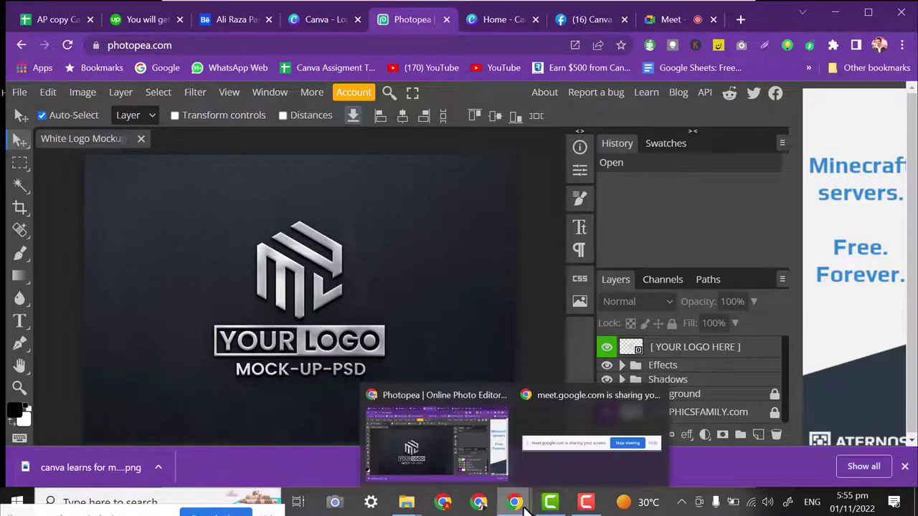
left_click(440, 461)
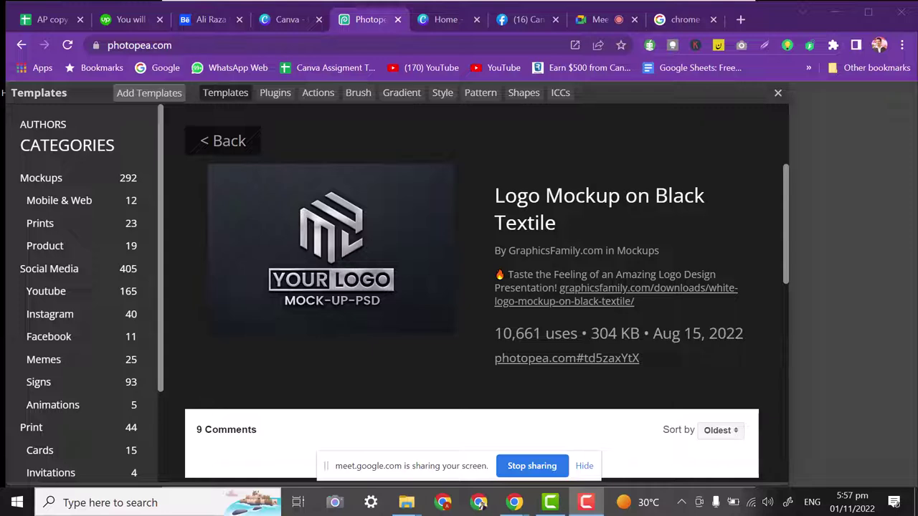
left_click(282, 291)
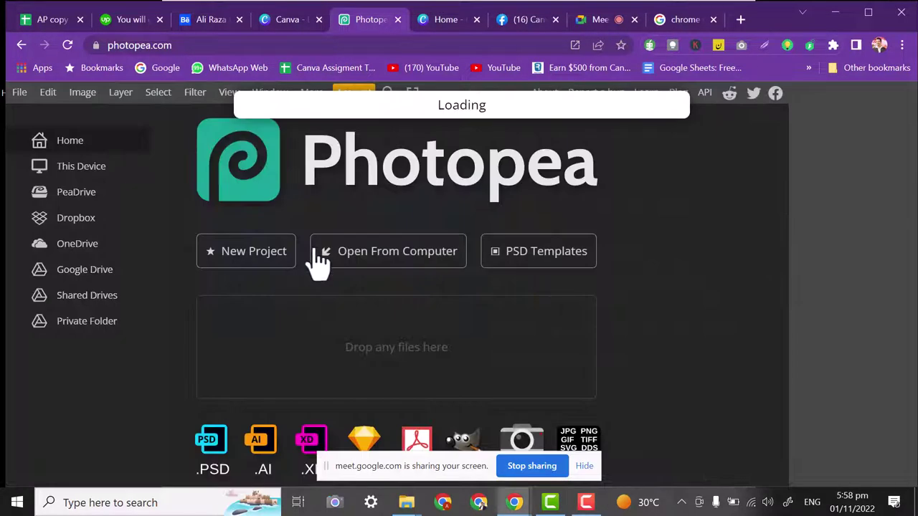
left_click(902, 46)
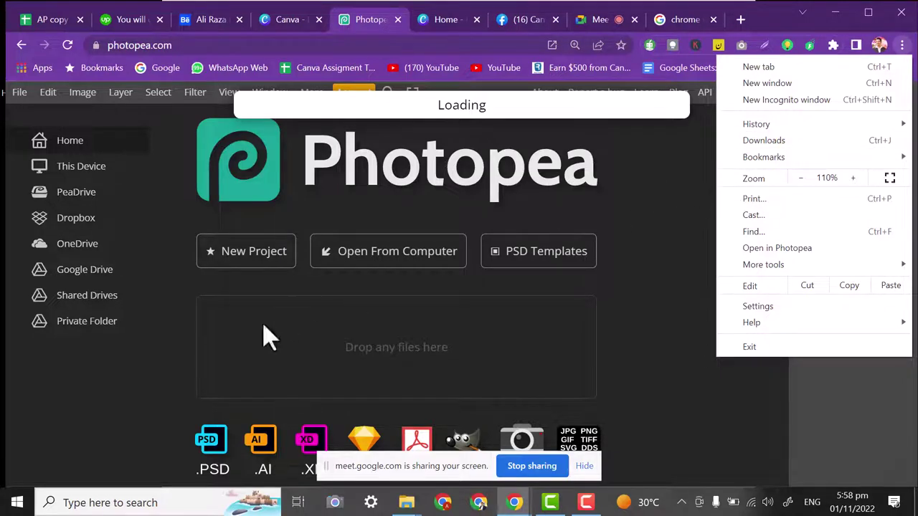
left_click(7, 414)
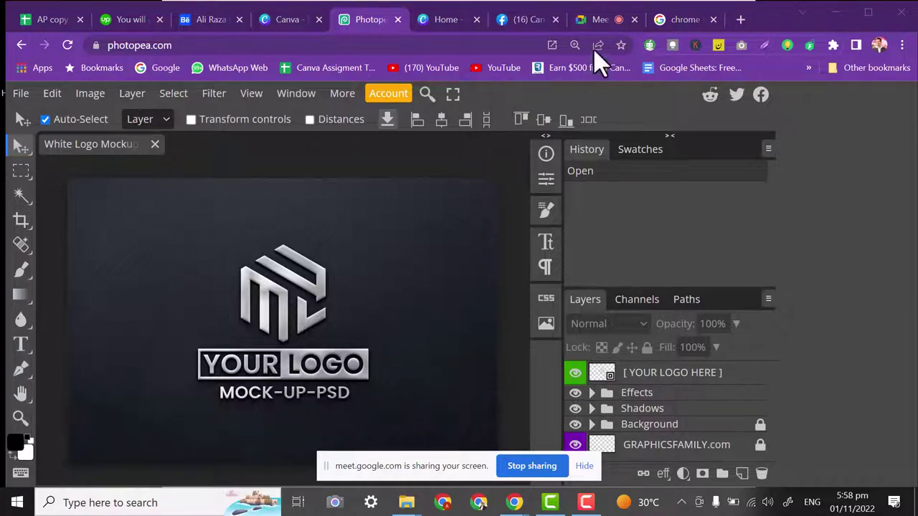
Open the [ YOUR LOGO HERE ] smart object and hide its Graphicsfamily placeholder layer.
left_click(597, 20)
left_click(366, 20)
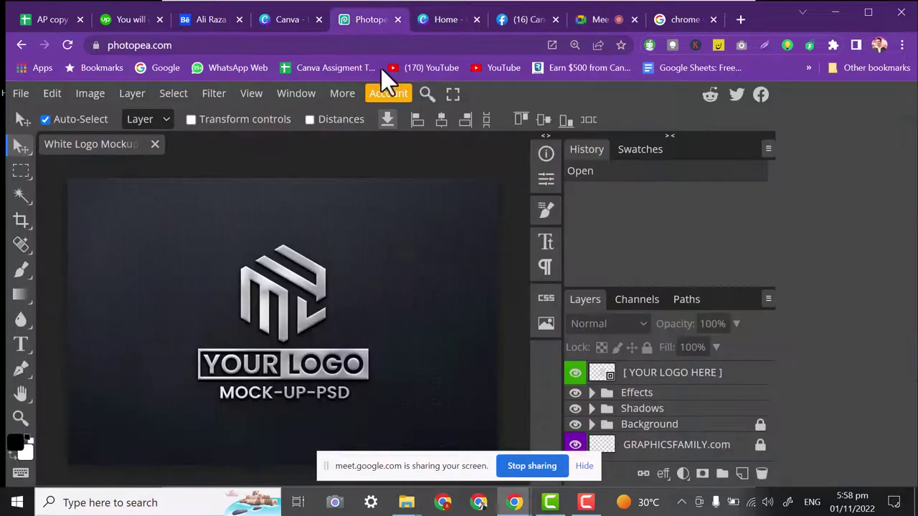
double_click(606, 380)
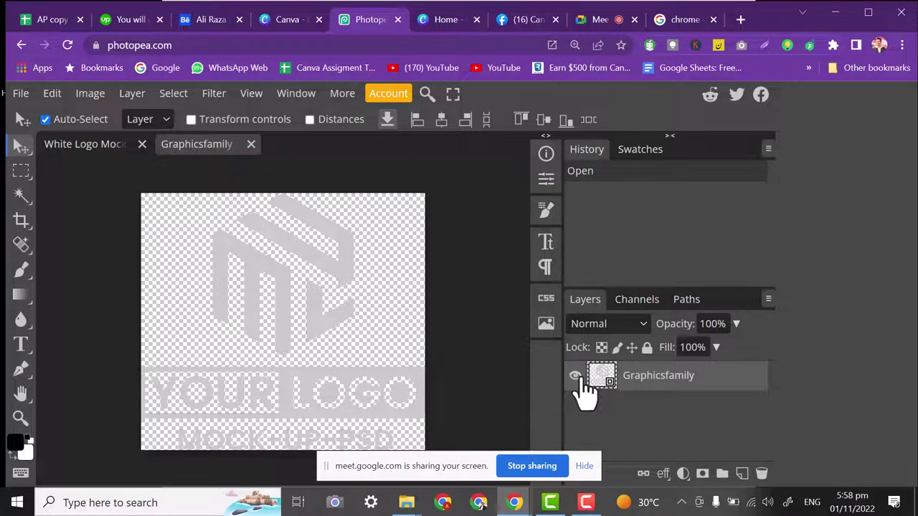
left_click(577, 377)
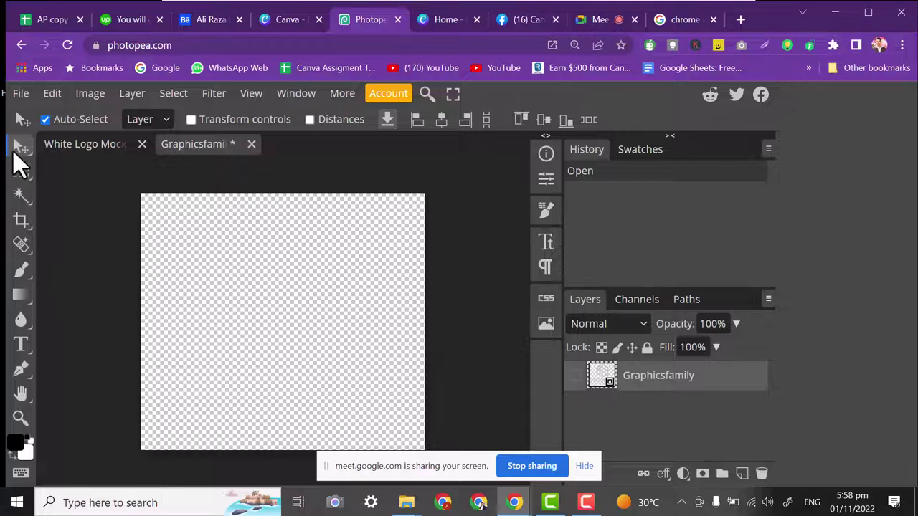
Place the canva learns for mockup PNG from the Canva Learning > Logo Magic Mockups folder into the smart object.
left_click(18, 95)
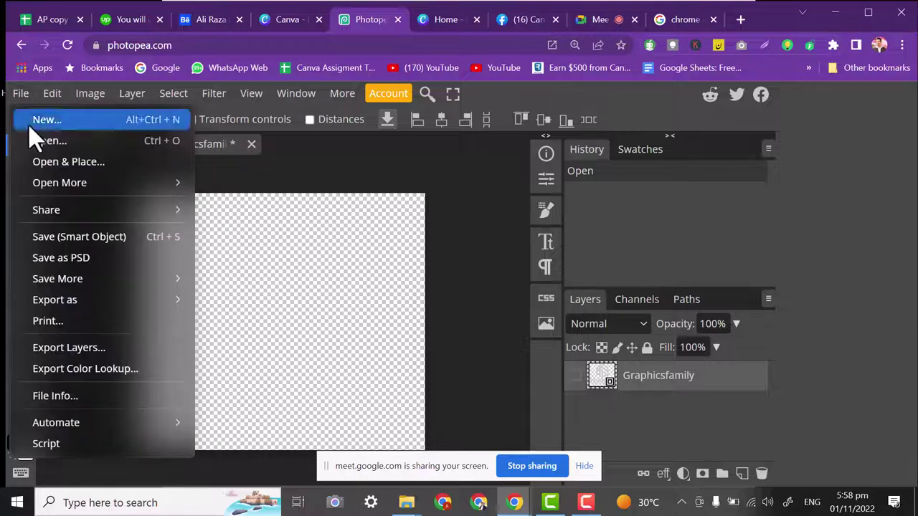
left_click(68, 164)
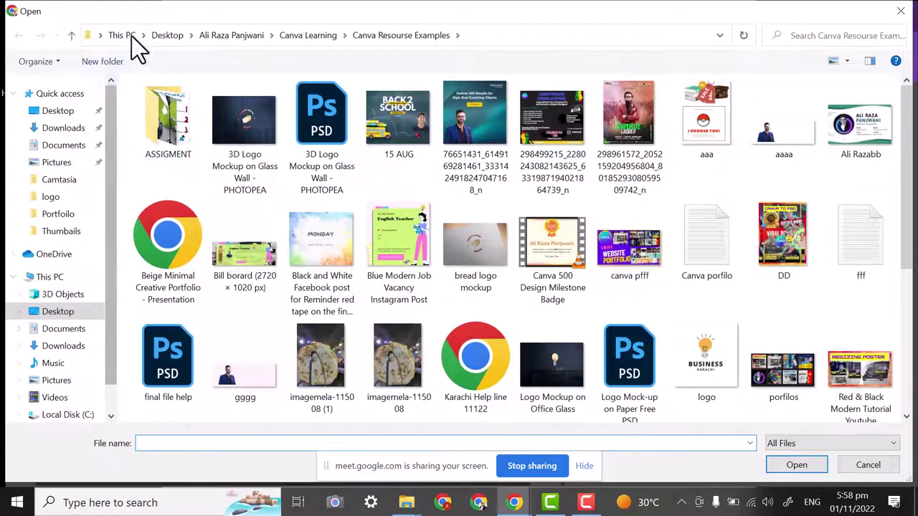
left_click(158, 35)
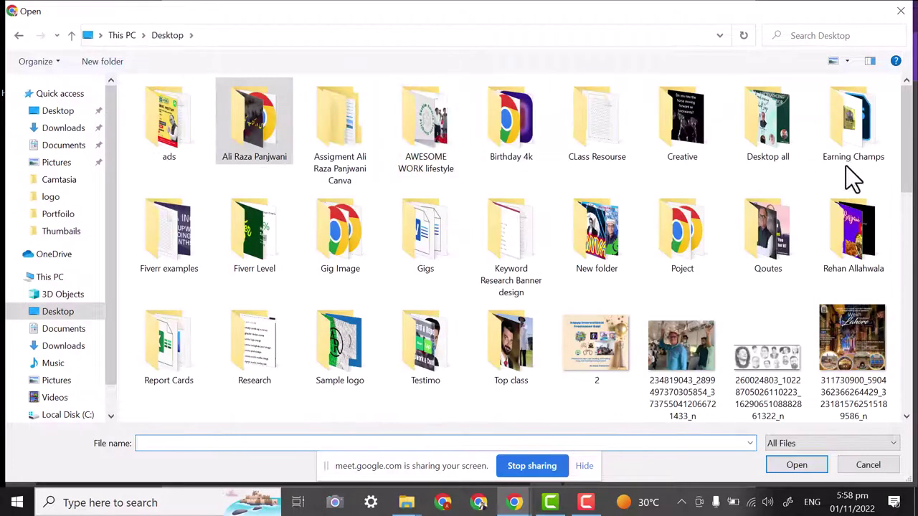
mouse_move(907, 169)
left_mouse_down()
mouse_move(913, 362)
mouse_move(909, 177)
left_mouse_up()
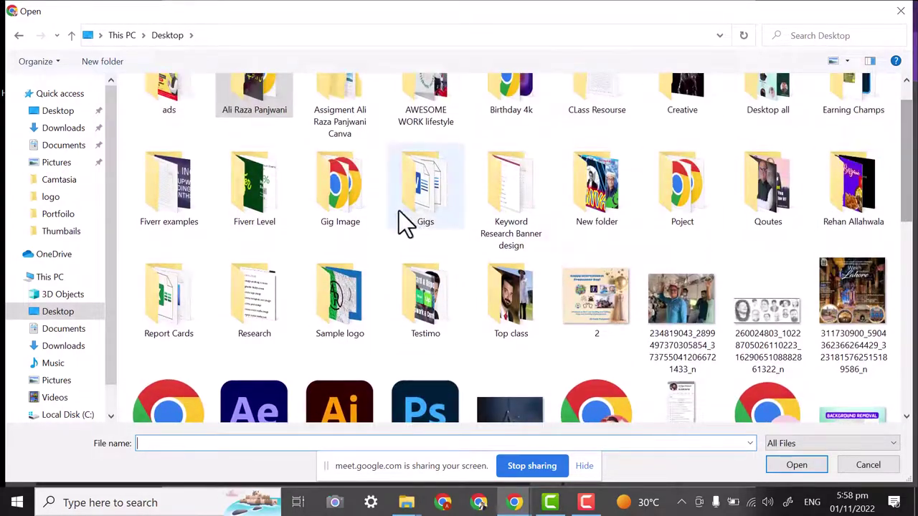
double_click(243, 100)
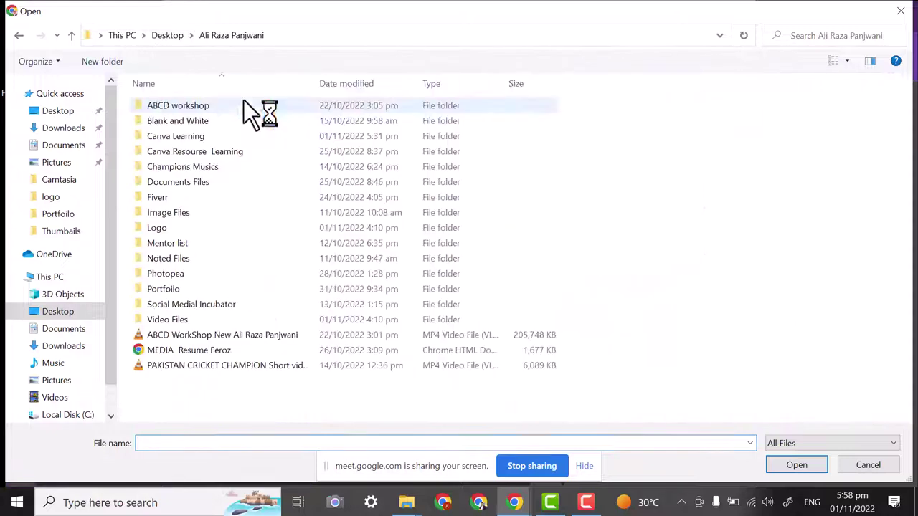
double_click(192, 135)
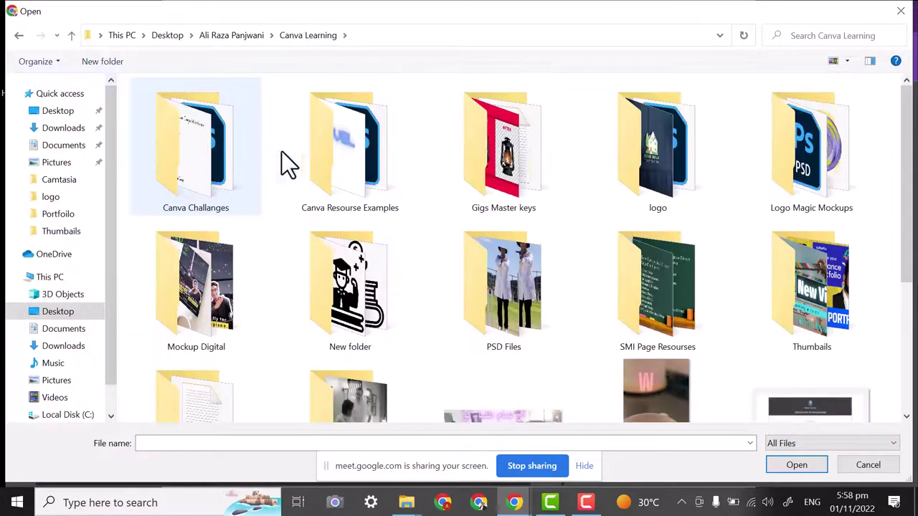
double_click(793, 172)
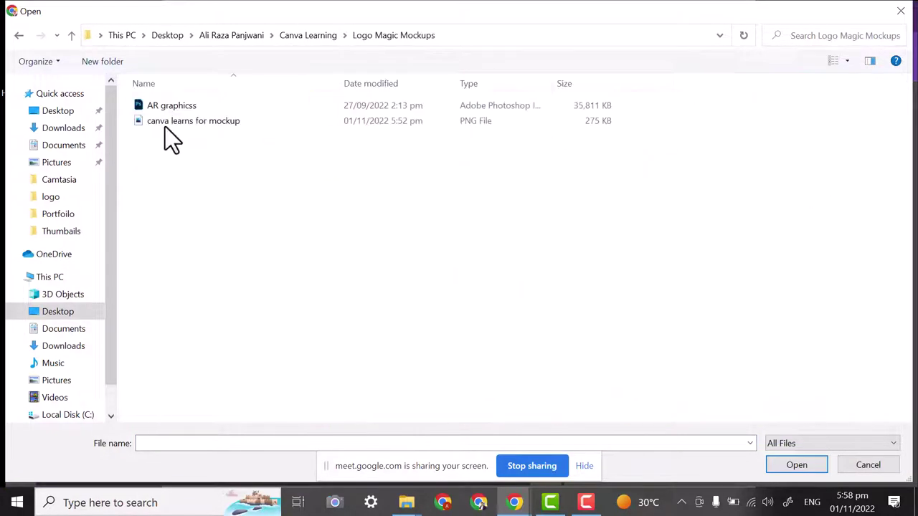
double_click(168, 127)
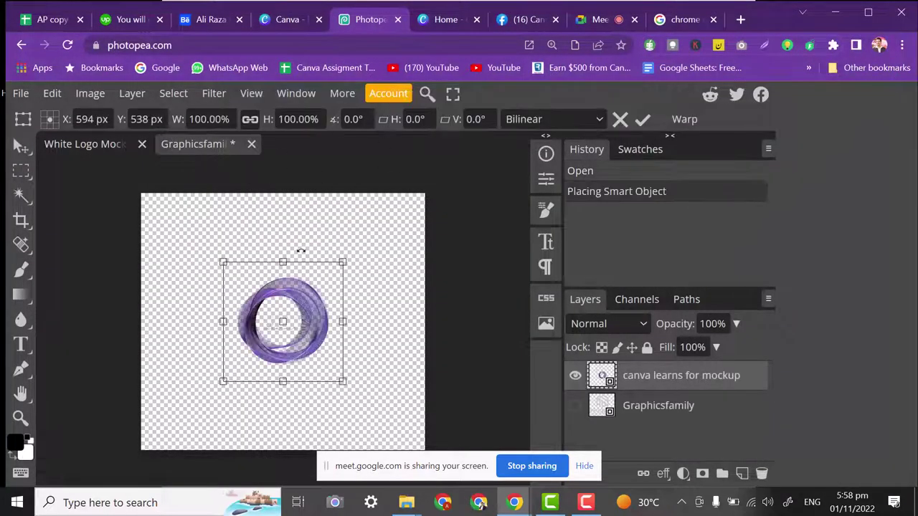
Enlarge the placed logo to about 250% over the canvas and save the smart object to update the White Logo Mockup.
left_click_drag(298, 324, 423, 439)
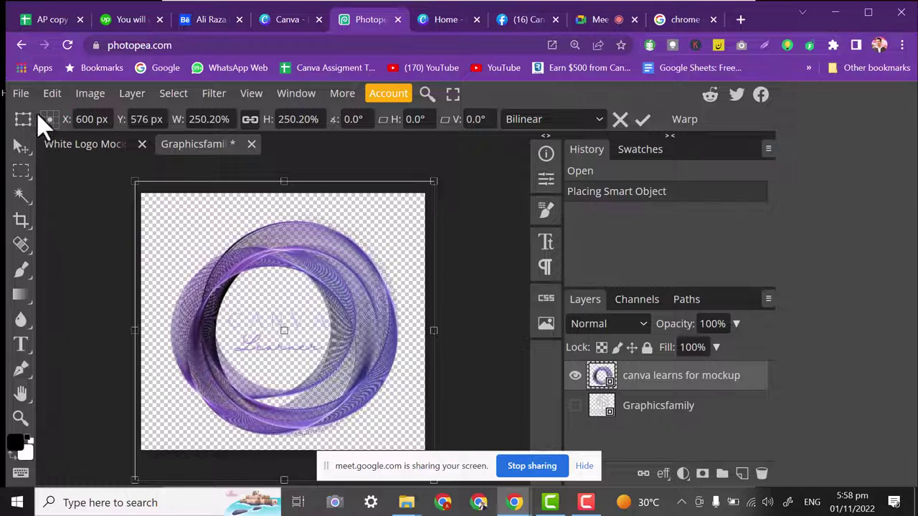
left_click(22, 94)
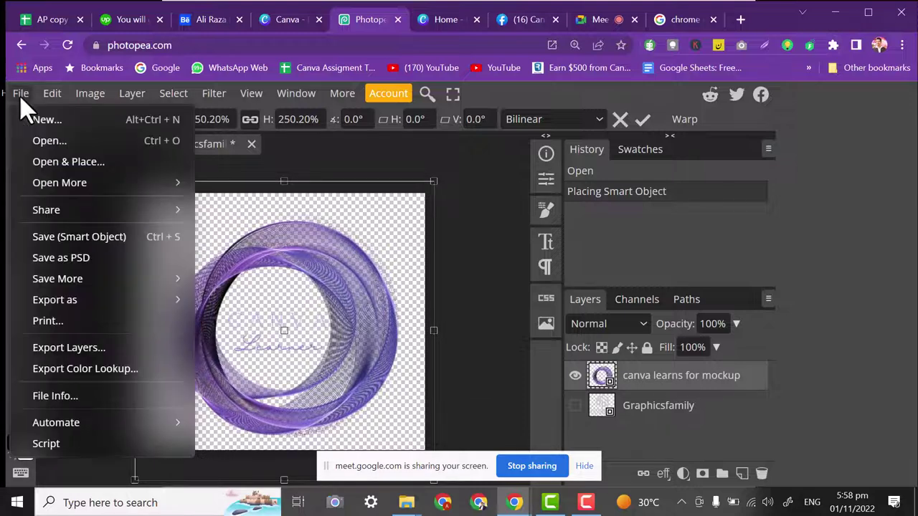
left_click(106, 240)
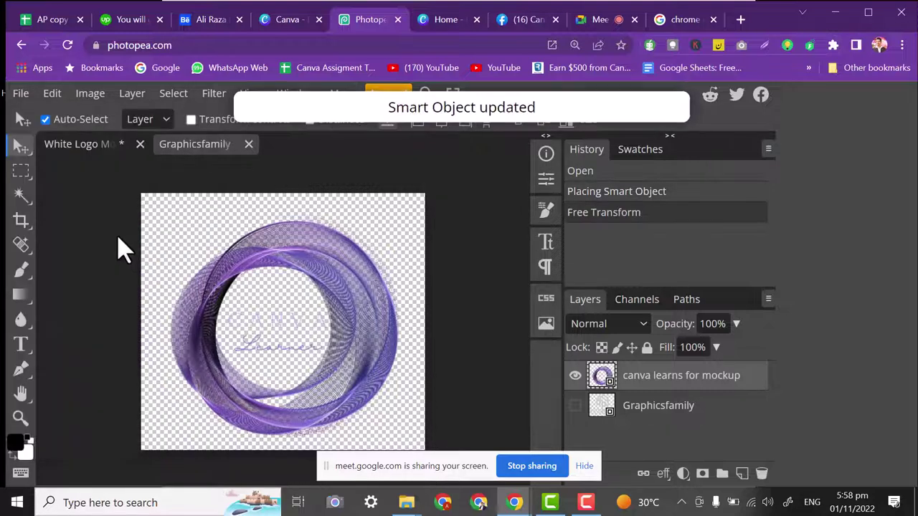
left_click(98, 151)
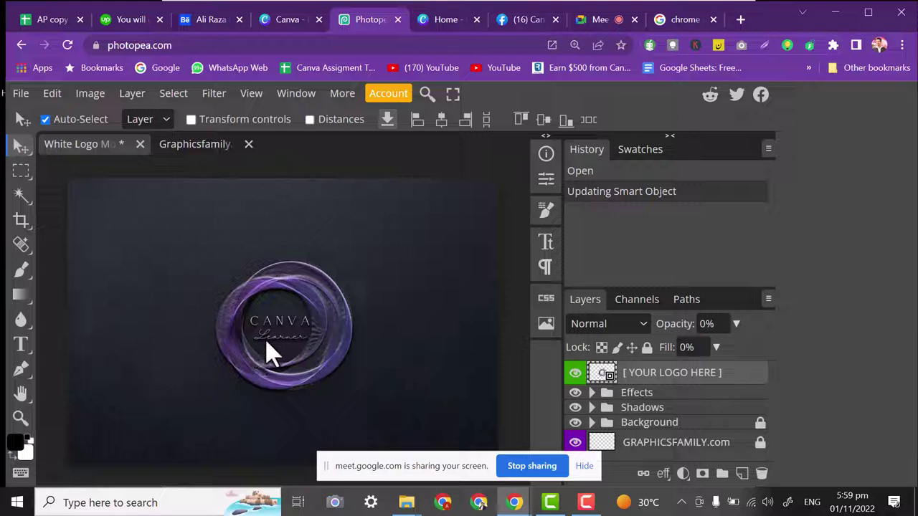
Export the finished mockup as a 1350 × 900 px PNG at 100% quality into the Logo Magic Mockups folder.
left_click(20, 94)
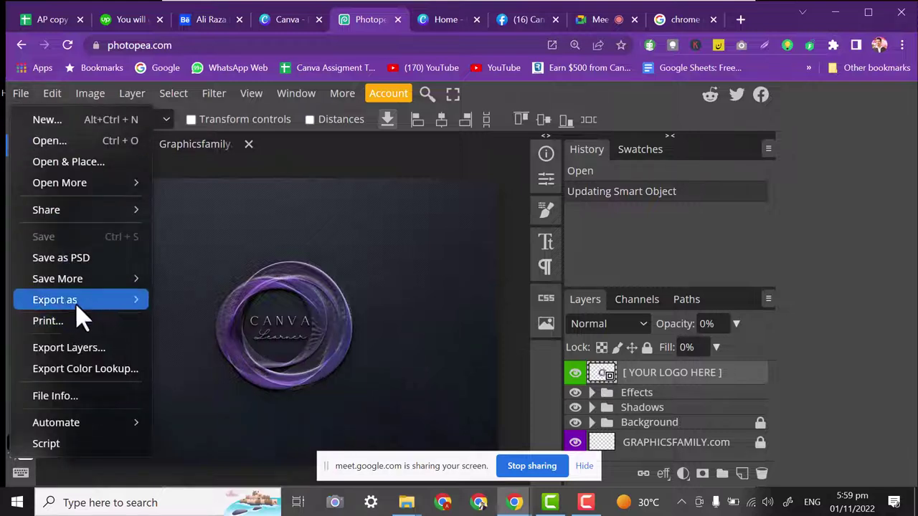
mouse_move(79, 307)
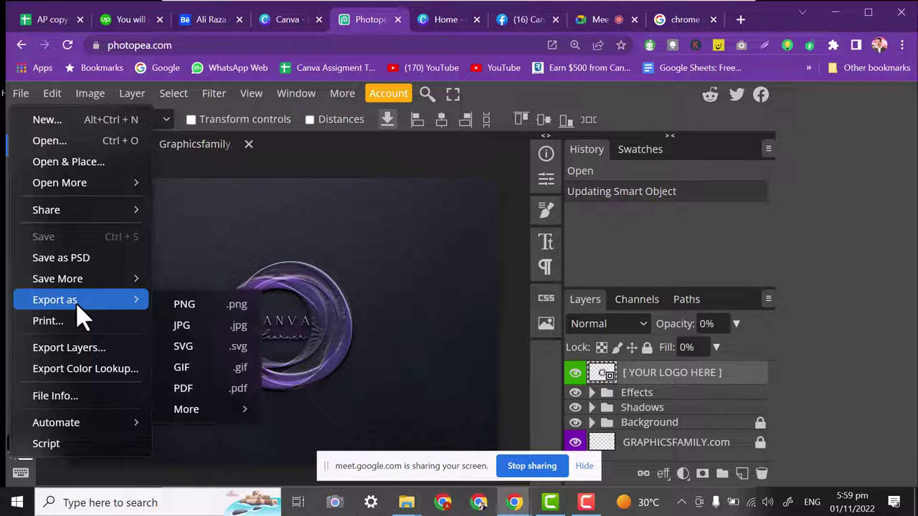
left_click(187, 304)
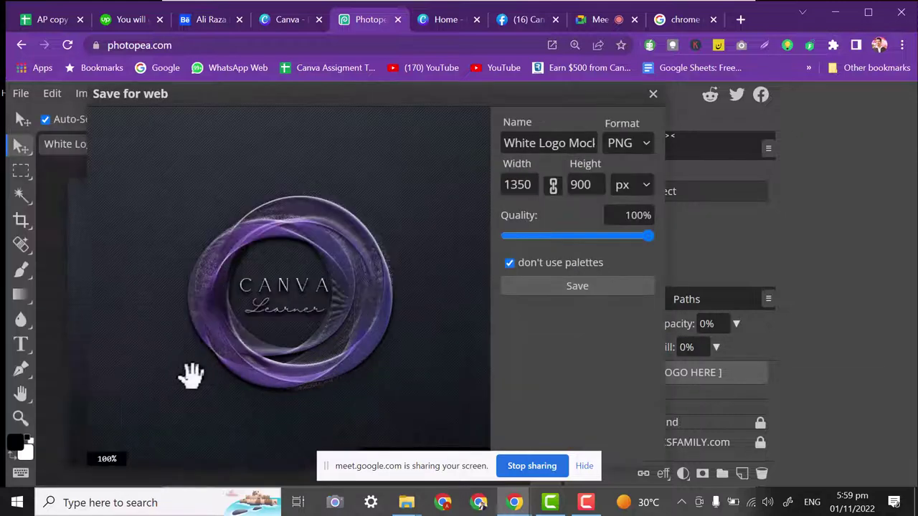
left_click(547, 285)
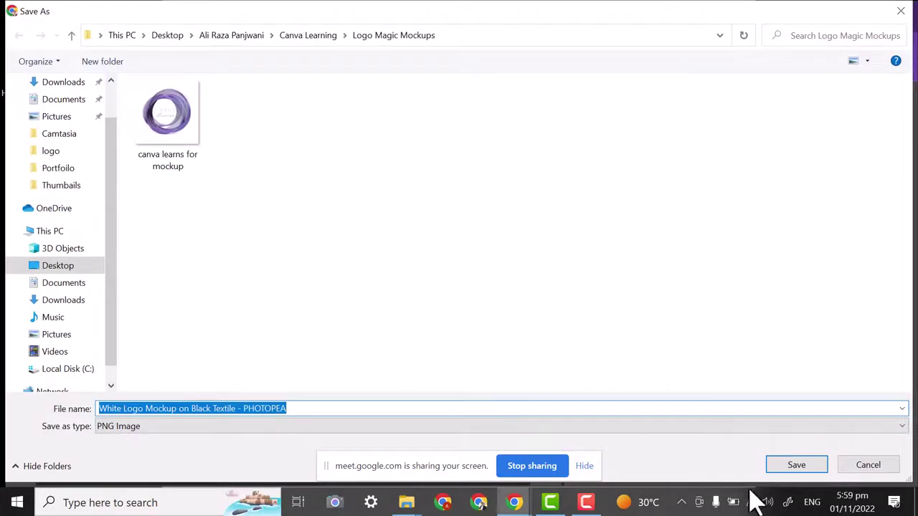
left_click(797, 464)
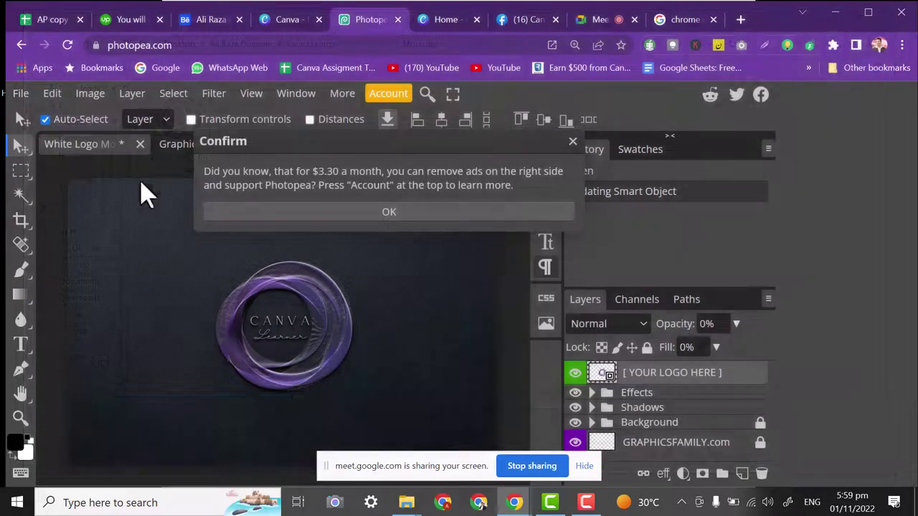
left_click(330, 212)
Save the mockup as the PSD file White Logo Mockup on Black Textile - PHOTOPEA in the Logo Magic Mockups folder.
left_click(21, 94)
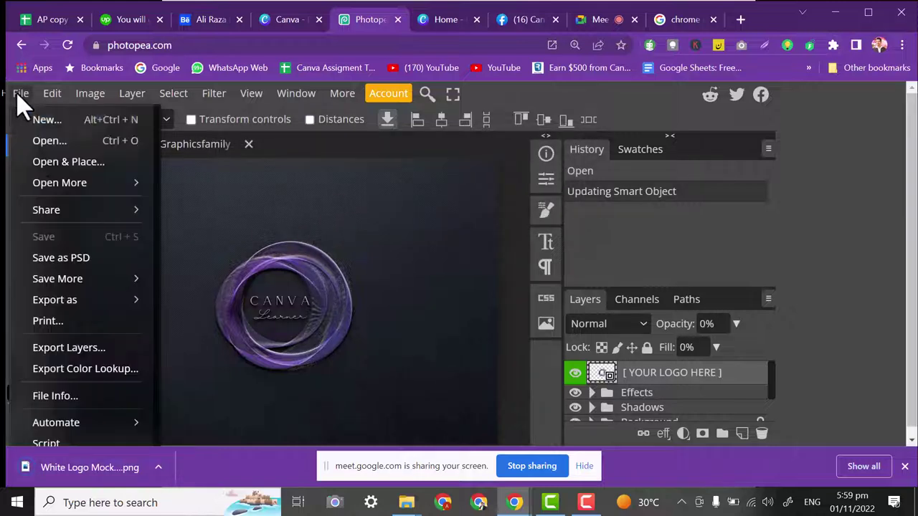
left_click(90, 255)
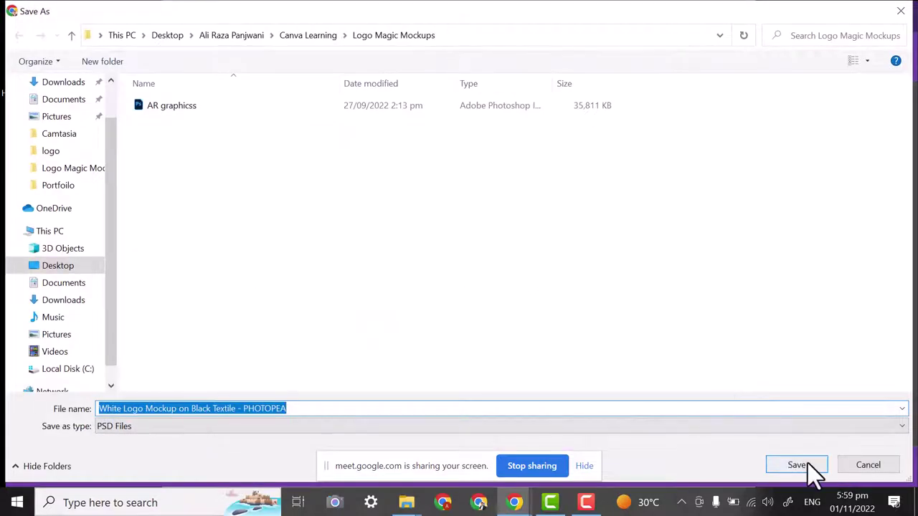
left_click(806, 462)
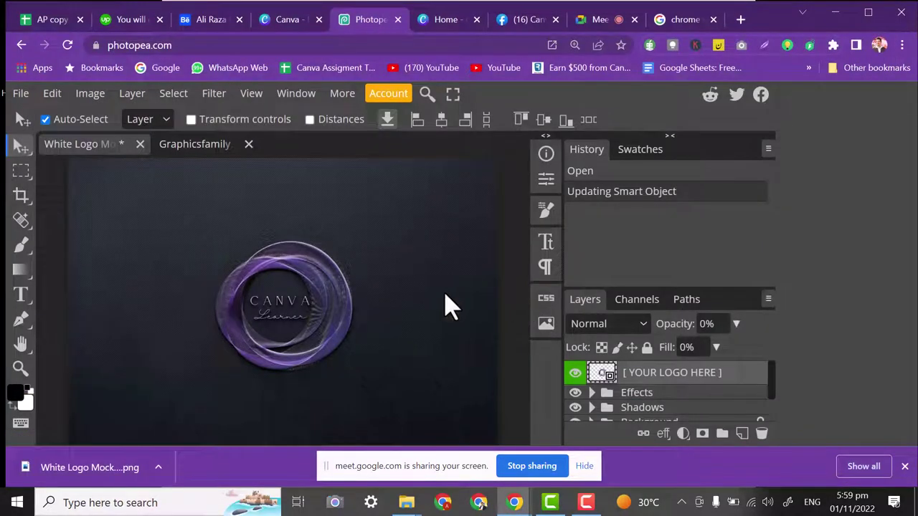
Open the exported White Logo Mockup PNG in the image viewer and examine the logo's embossed detail up close.
left_click(388, 119)
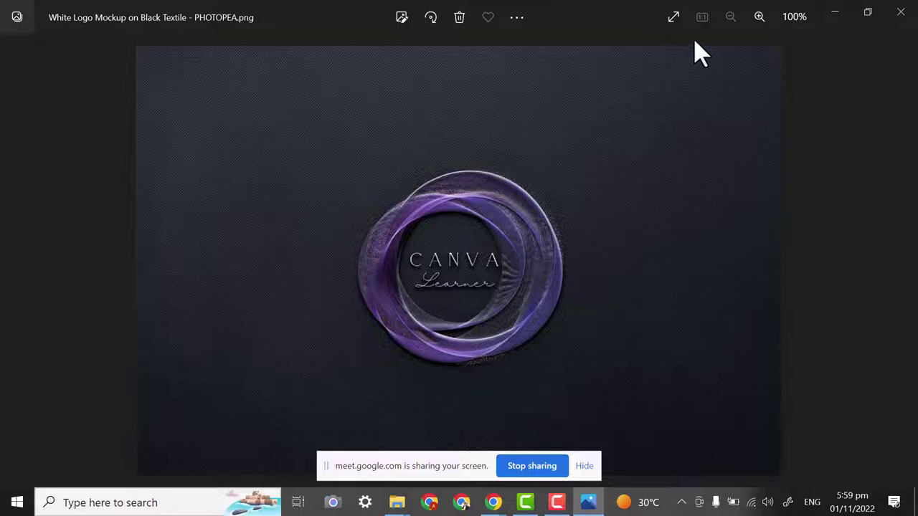
left_click(758, 21)
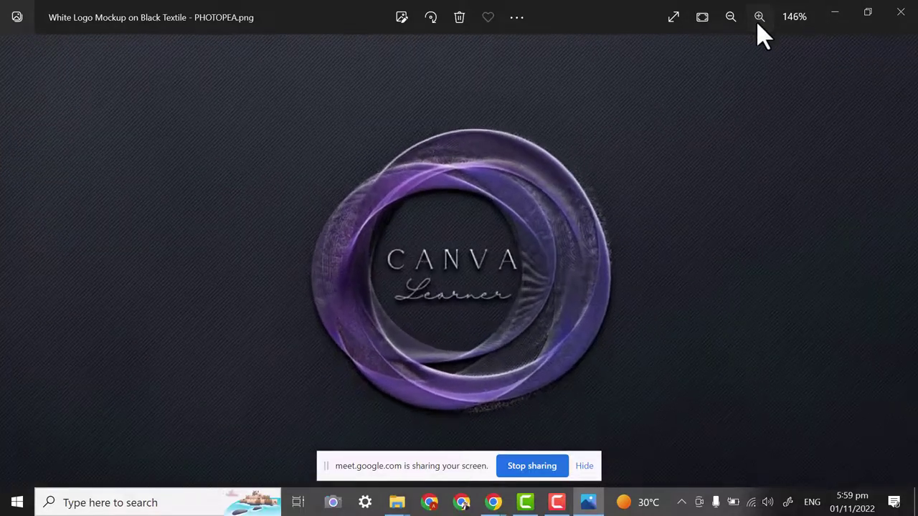
left_click(759, 16)
left_click(758, 16)
left_click(759, 16)
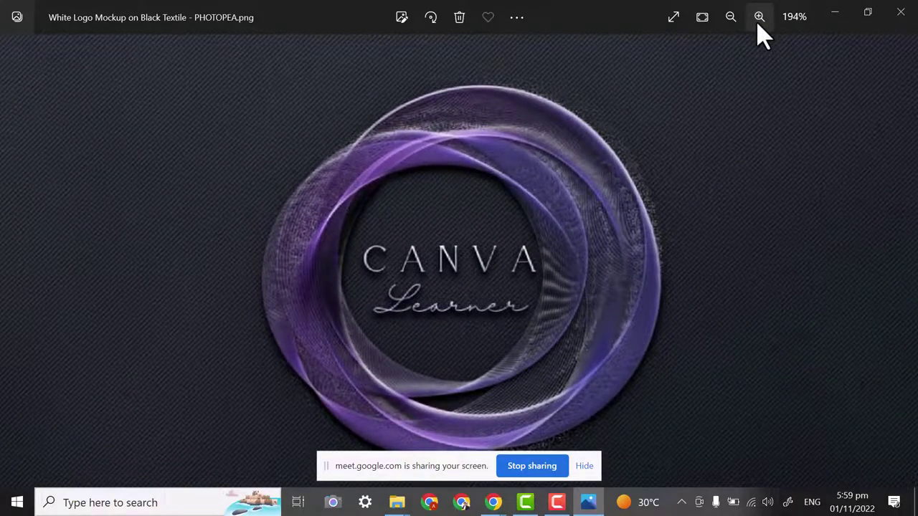
left_click(900, 12)
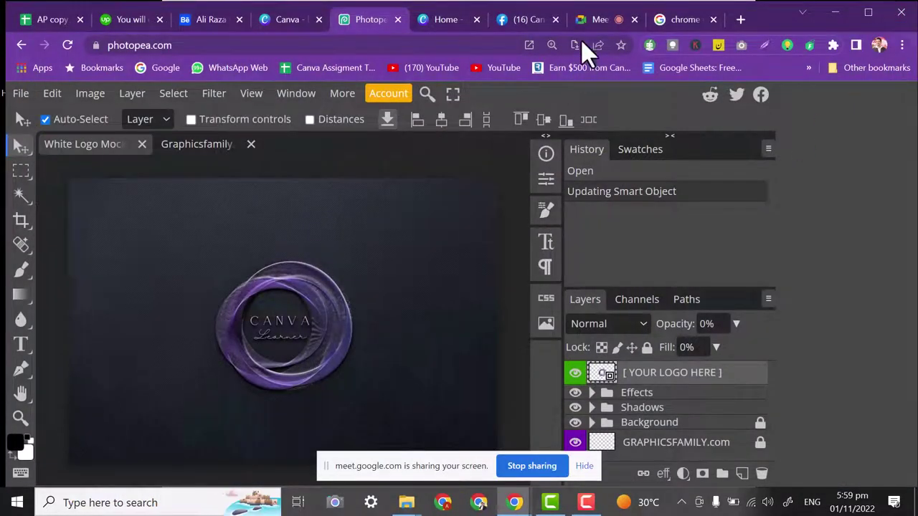
Switch to the Canva design and add a blank page after the mug mockup page.
left_click(286, 20)
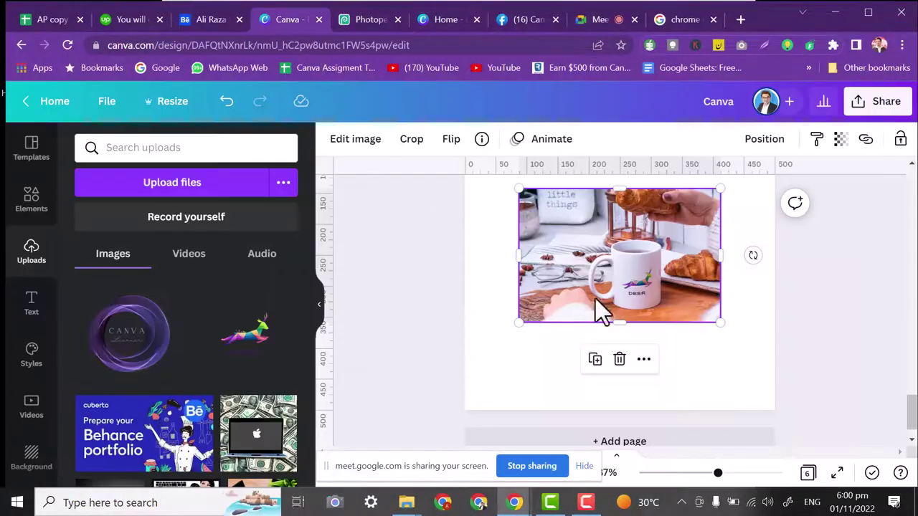
mouse_move(912, 423)
left_mouse_down()
mouse_move(912, 228)
mouse_move(912, 424)
left_mouse_up()
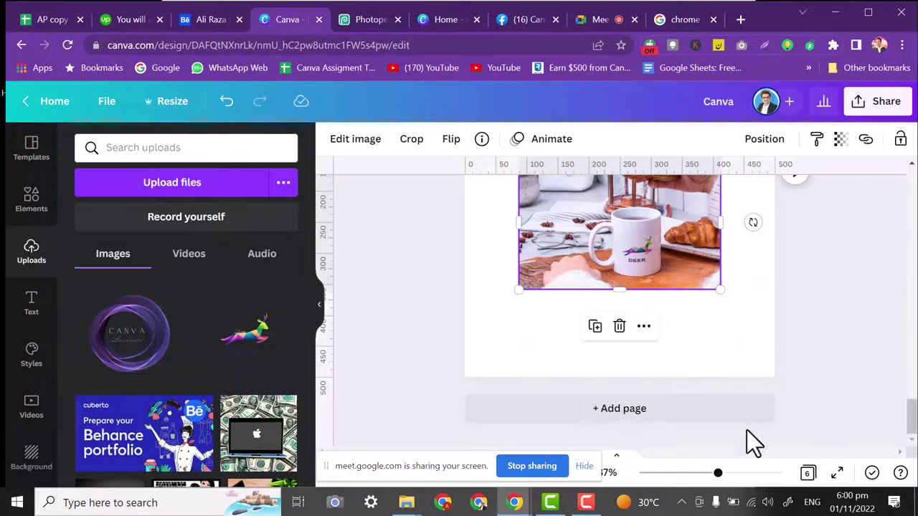
left_click(651, 403)
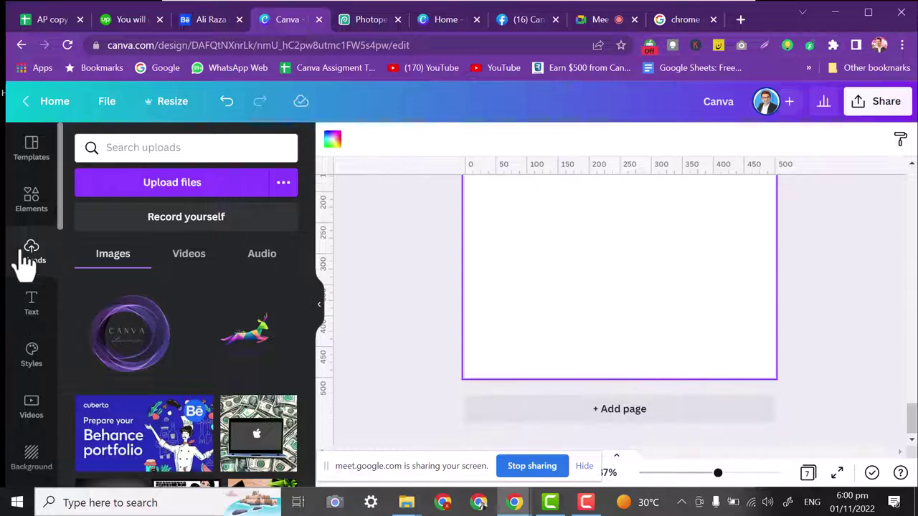
Upload White Logo Mockup on Black Textile - PHOTOPEA from the Logo Magic Mockups folder and place it on the new page.
left_click(104, 182)
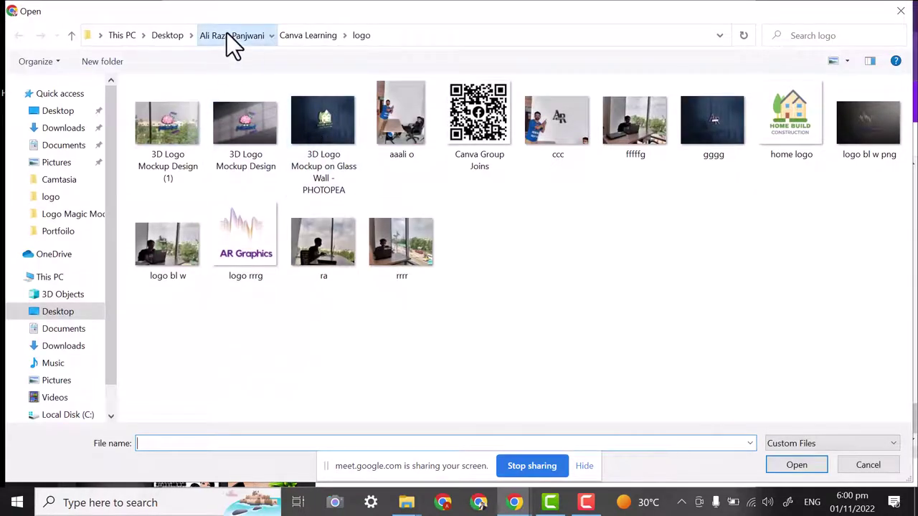
left_click(226, 36)
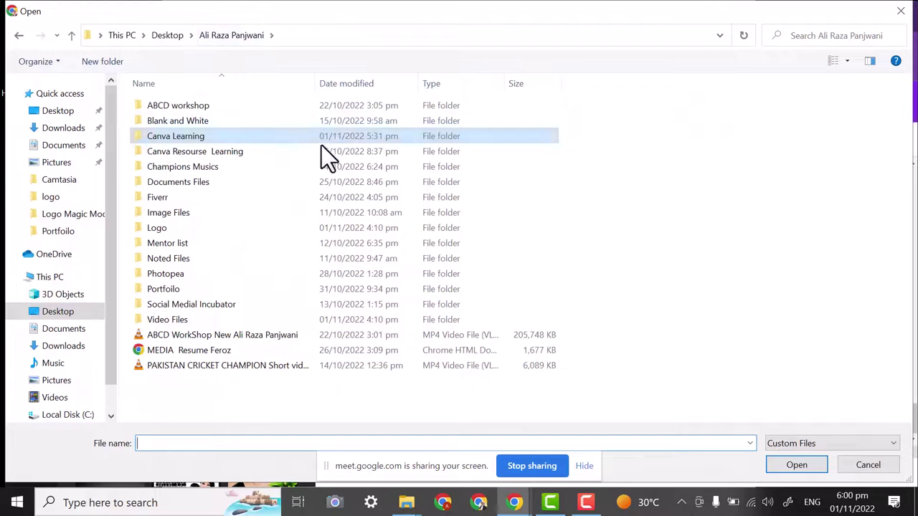
double_click(164, 137)
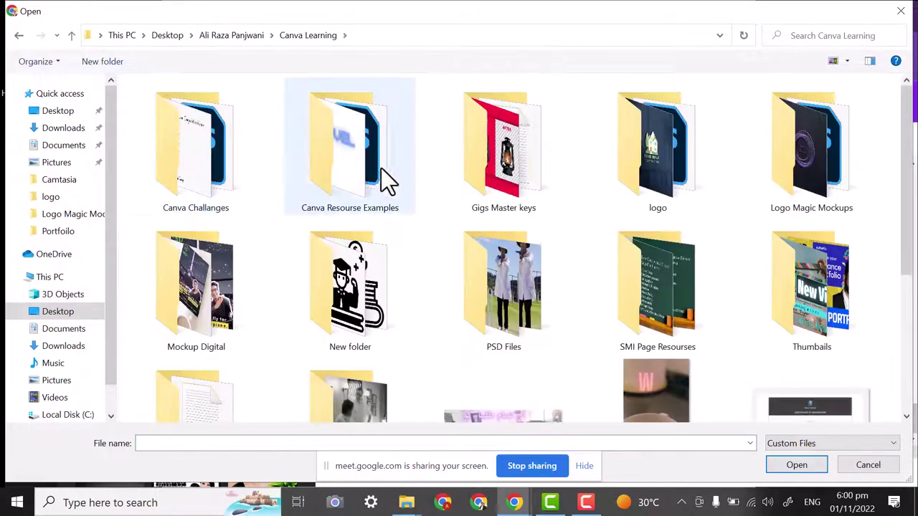
double_click(806, 164)
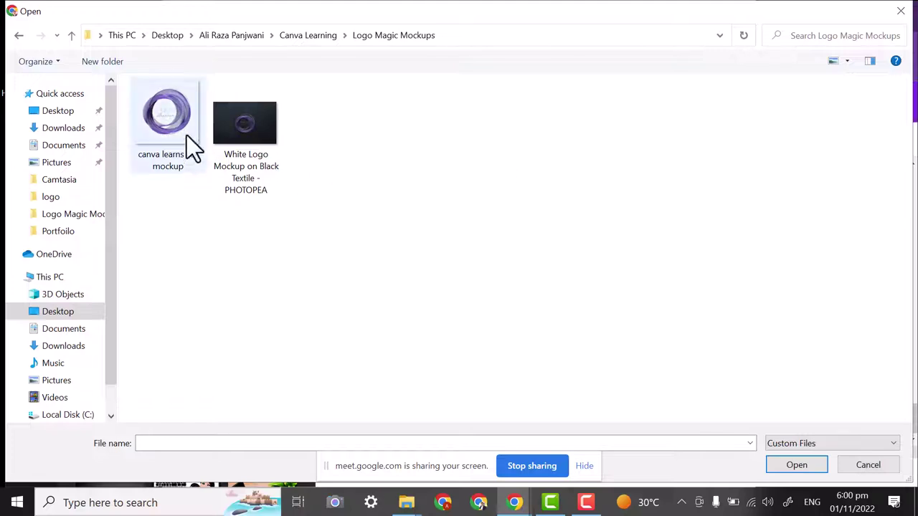
double_click(271, 132)
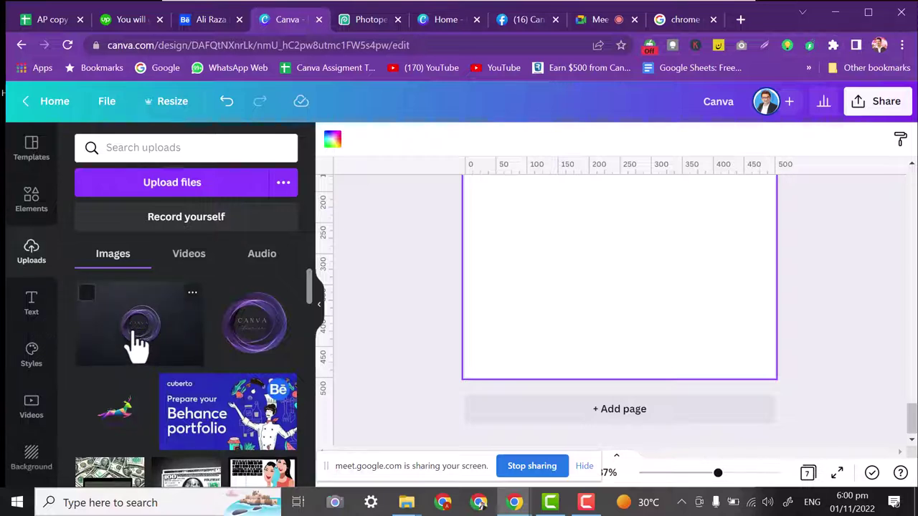
left_click(136, 344)
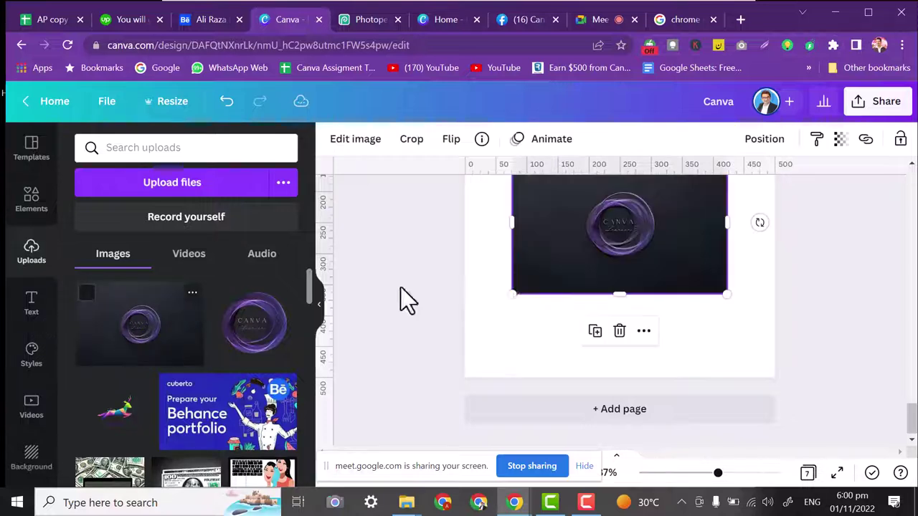
Remove the background from the black textile mockup image on page 7 with the BG Remover.
left_click(359, 141)
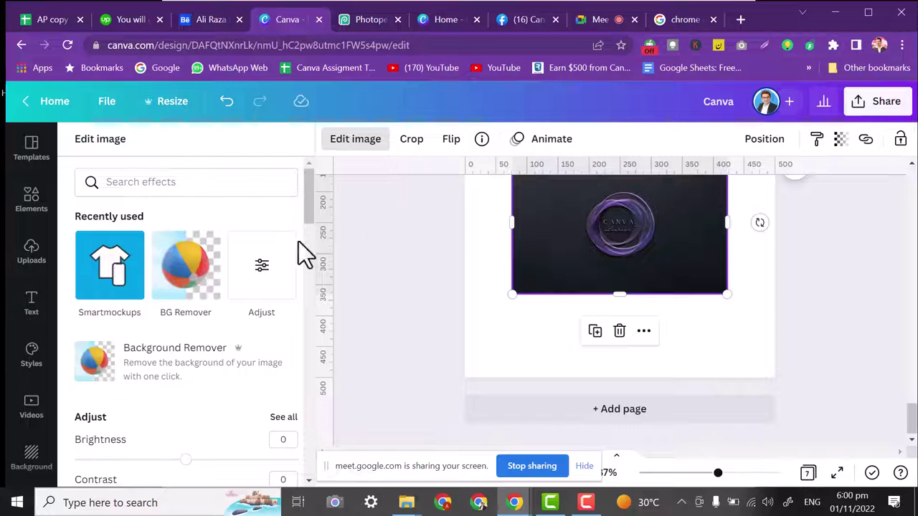
left_click(192, 275)
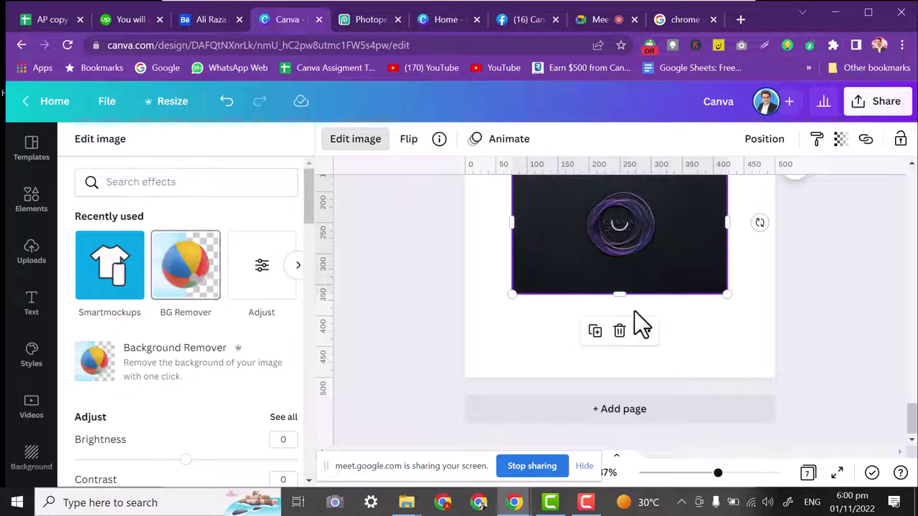
scroll(912, 425, "up", 3)
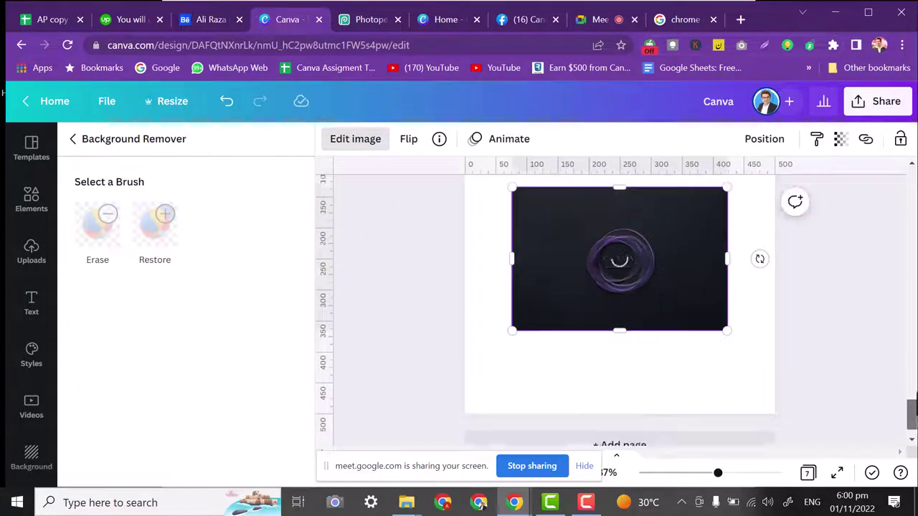
scroll(912, 412, "down", 1)
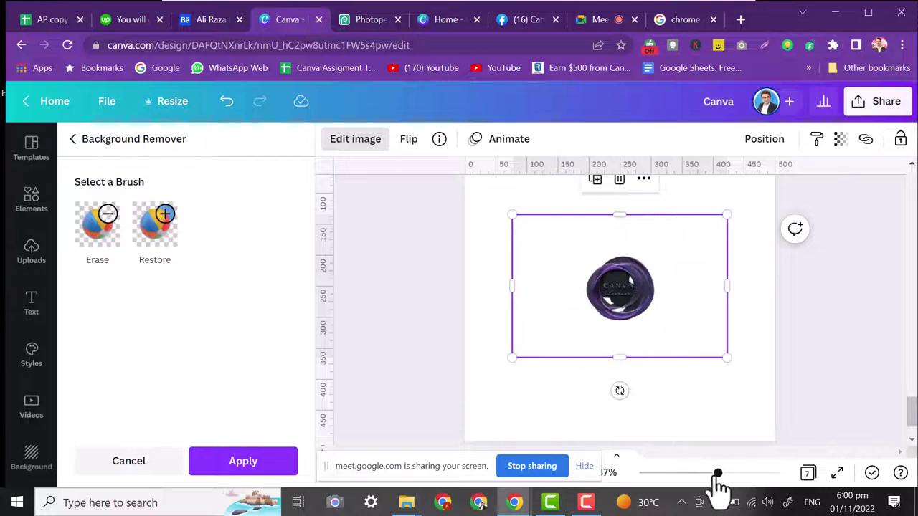
Restore the missing patches inside the round logo with the Restore brush at size 25.
left_click_drag(722, 480, 754, 481)
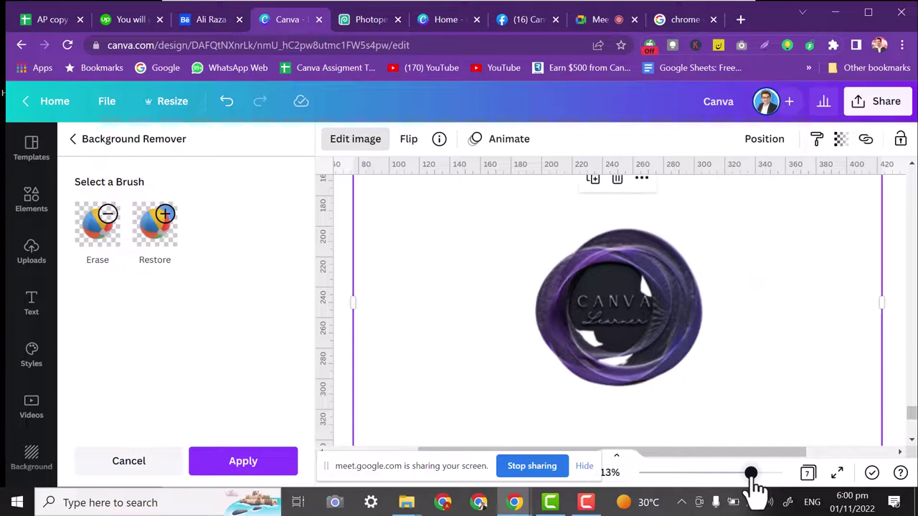
left_click(155, 227)
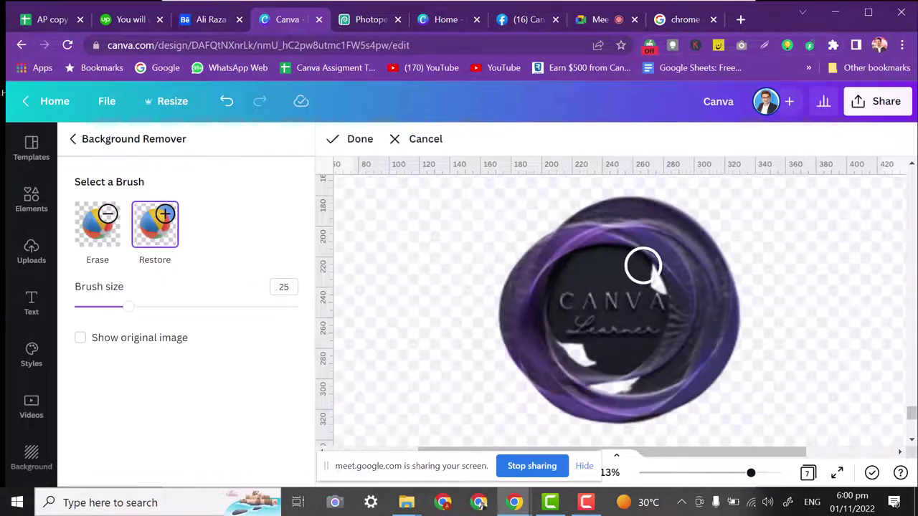
mouse_move(642, 266)
left_mouse_down()
mouse_move(648, 260)
mouse_move(660, 303)
mouse_move(655, 332)
mouse_move(568, 366)
mouse_move(566, 334)
mouse_move(625, 381)
mouse_move(590, 349)
mouse_move(608, 250)
mouse_move(686, 244)
mouse_move(684, 346)
left_mouse_up()
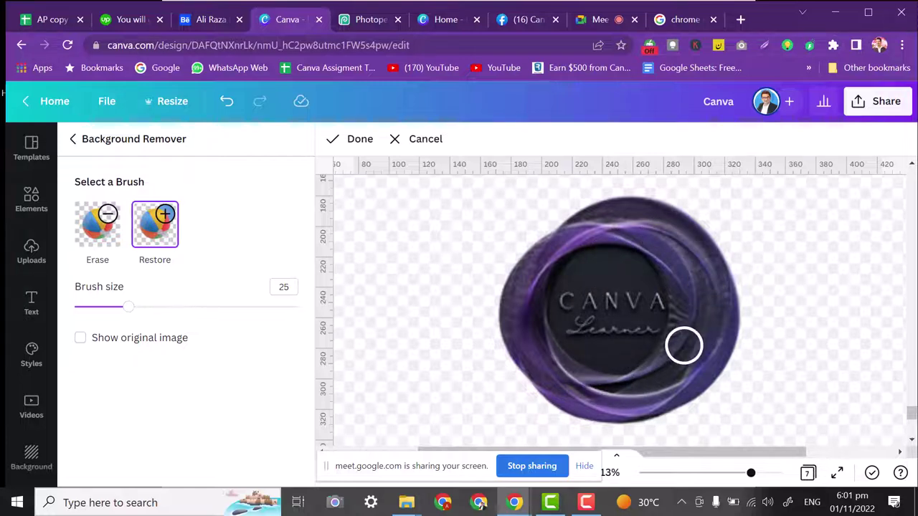
left_click(359, 141)
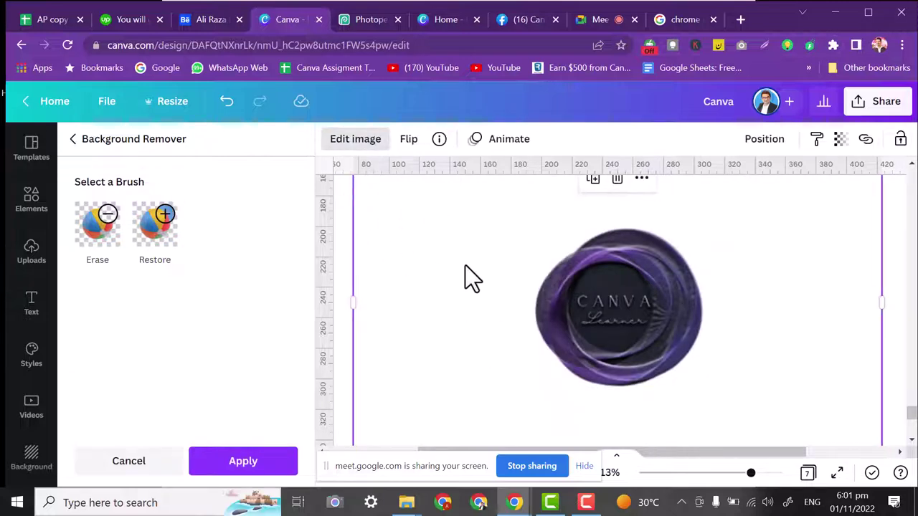
Crop the image's empty margins closely around the round logo and scale it up to about the page's width.
left_click(702, 473)
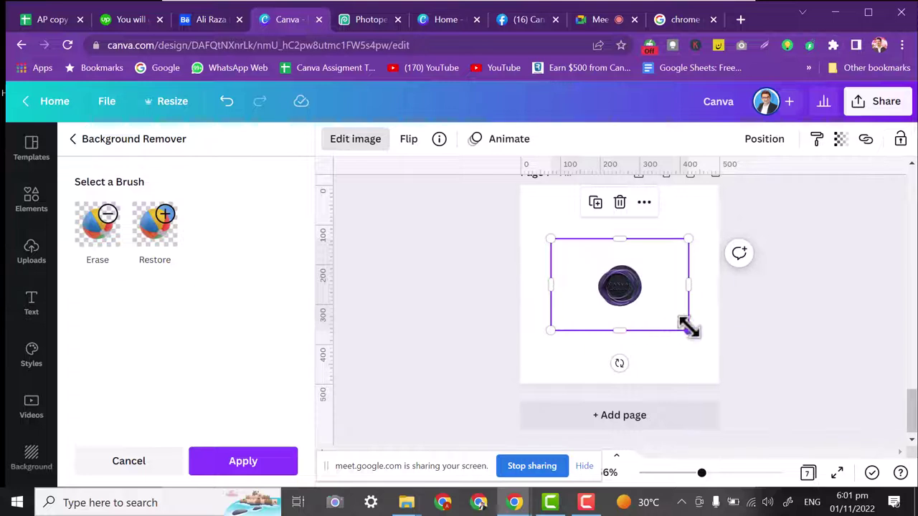
left_click_drag(690, 288, 648, 287)
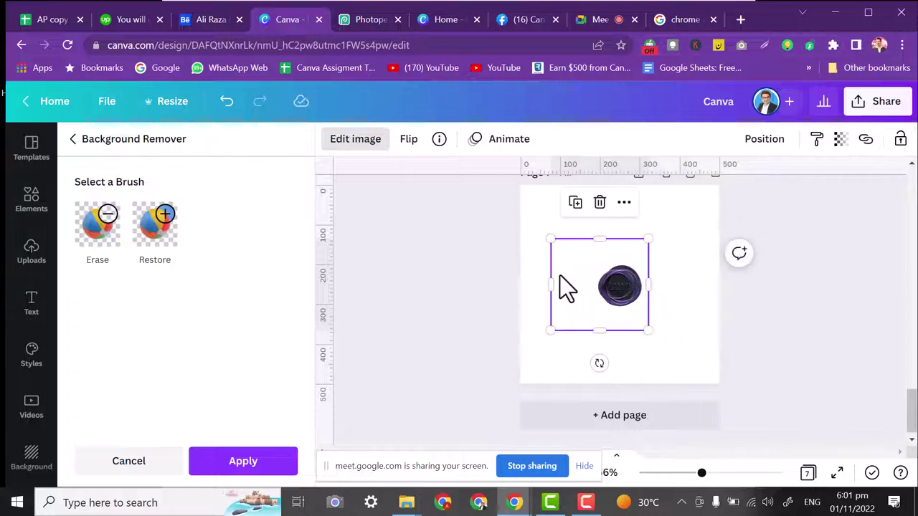
left_click_drag(547, 282, 587, 281)
left_click_drag(621, 239, 620, 255)
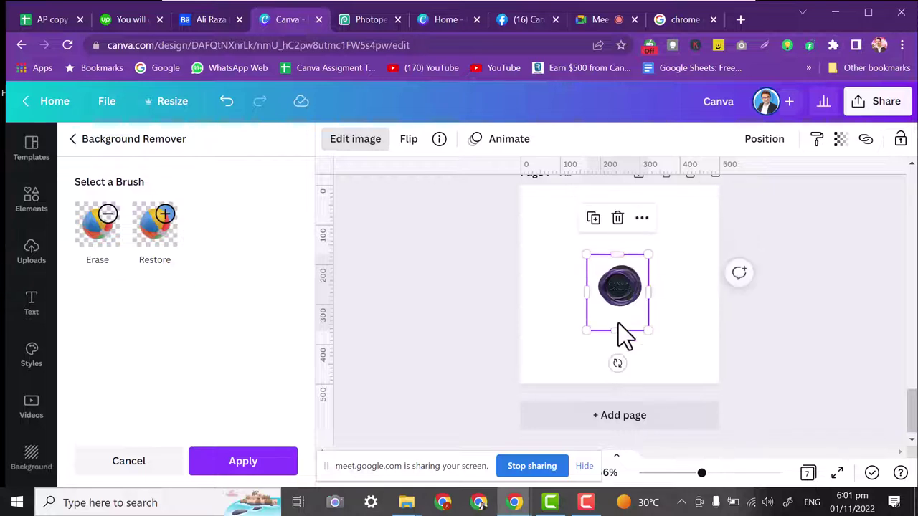
left_click_drag(616, 331, 725, 388)
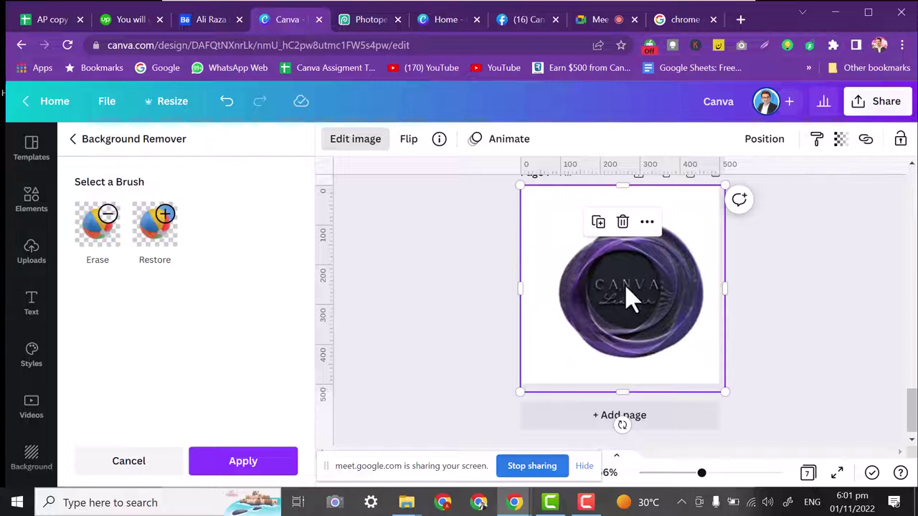
Reposition and further enlarge the cropped logo until it nearly fills page 7.
left_click_drag(629, 299, 602, 273)
left_click_drag(705, 370, 750, 399)
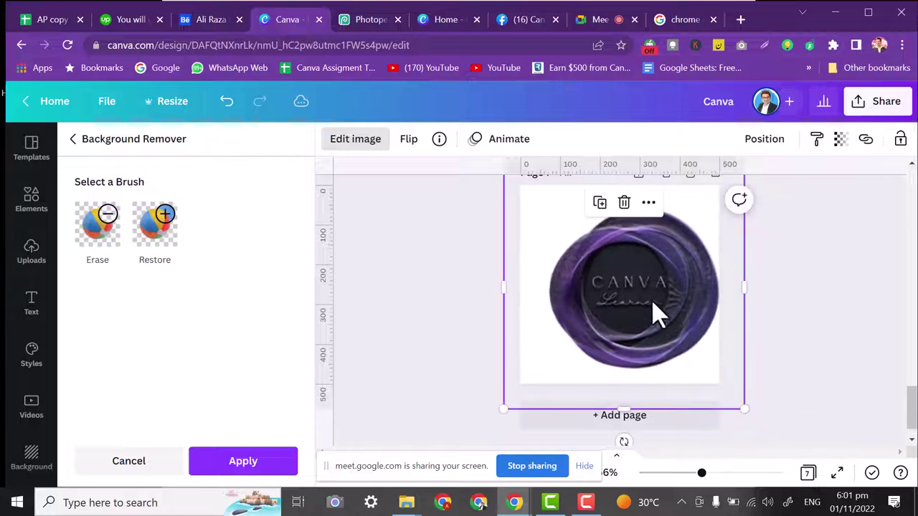
left_click_drag(656, 313, 635, 283)
left_click_drag(720, 390, 735, 408)
left_click(870, 115)
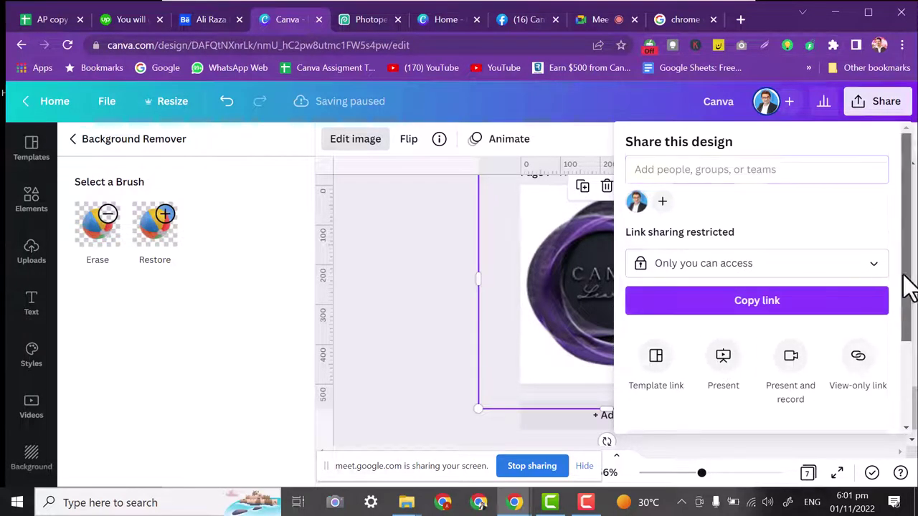
left_click_drag(908, 287, 908, 358)
left_click(772, 339)
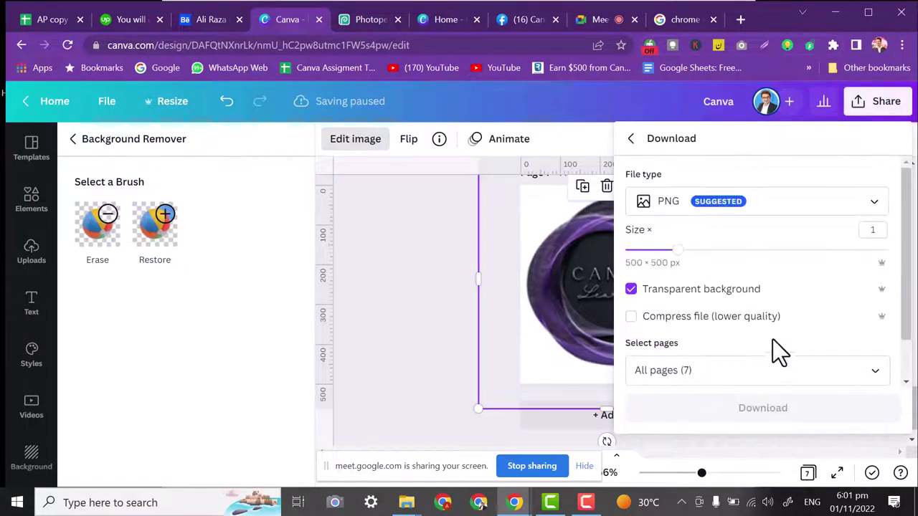
left_click(809, 371)
left_click(433, 212)
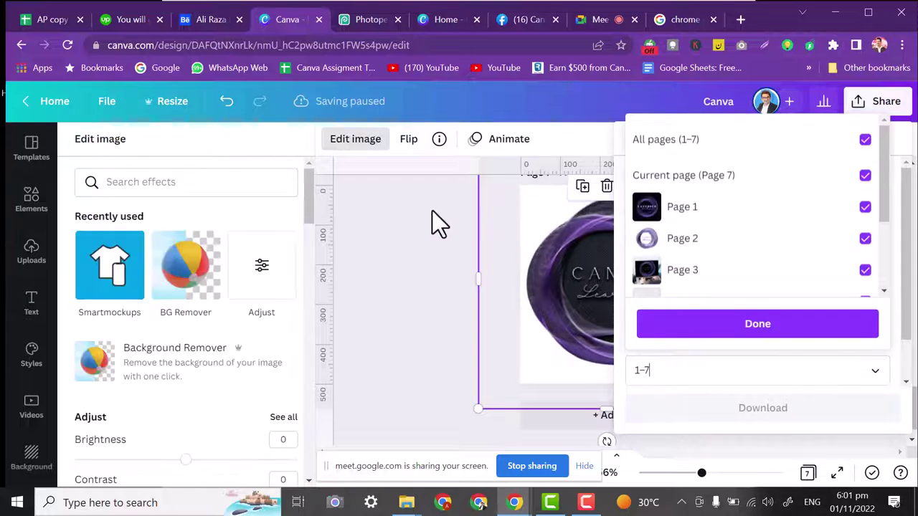
left_click(429, 247)
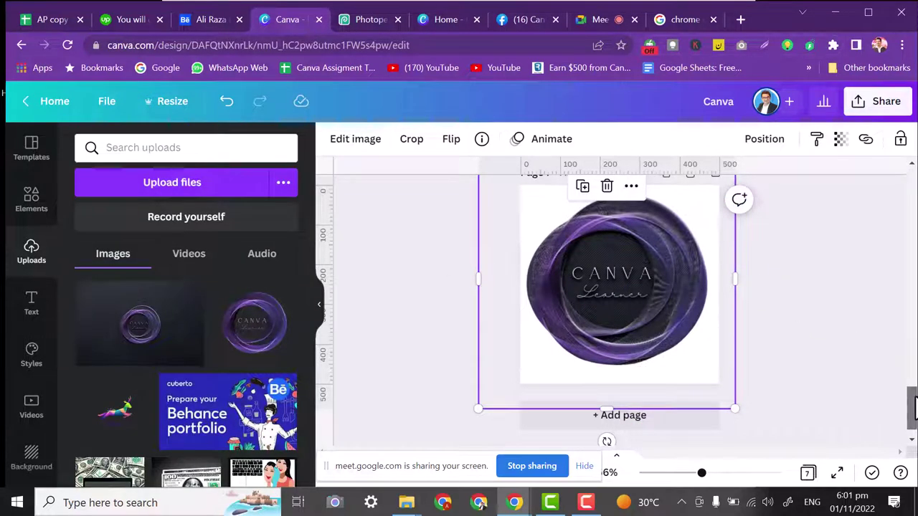
Download only the current page, page 7, as a PNG with a transparent background.
scroll(914, 406, "up", 2)
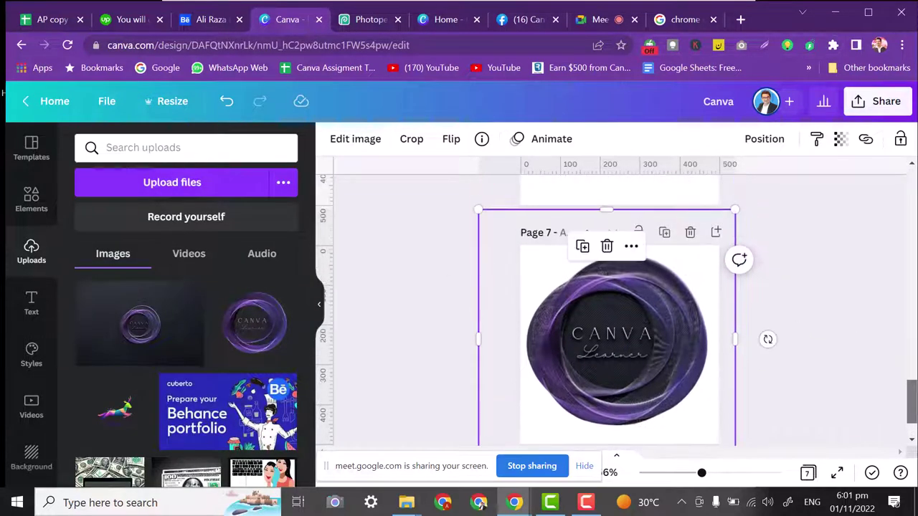
left_click(878, 107)
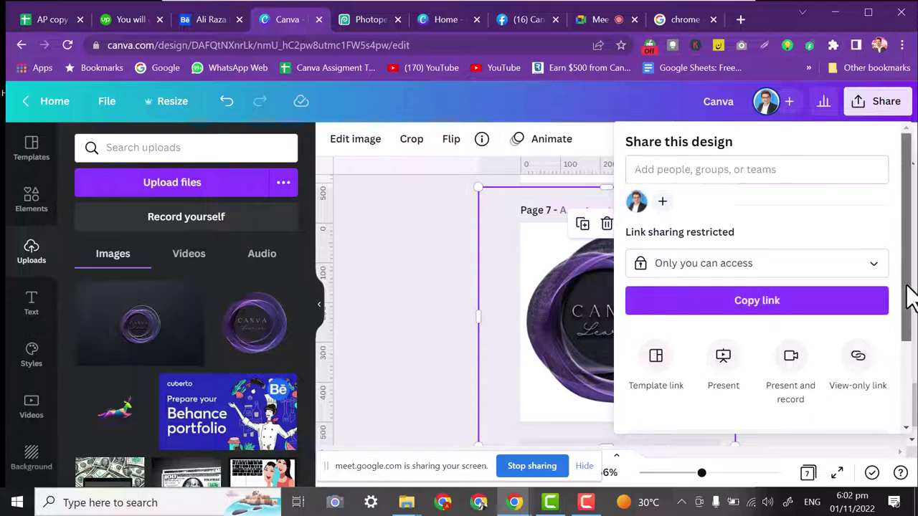
scroll(907, 380, "down", 3)
left_click(809, 337)
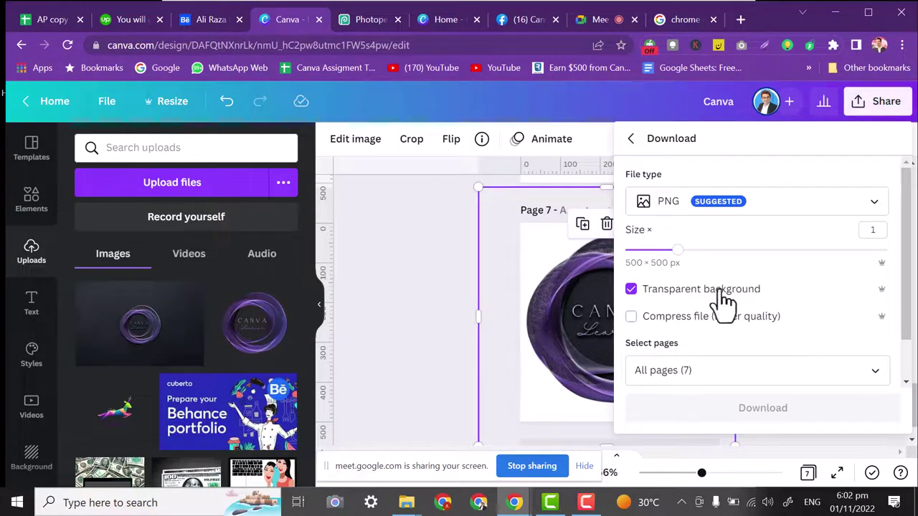
left_click(881, 373)
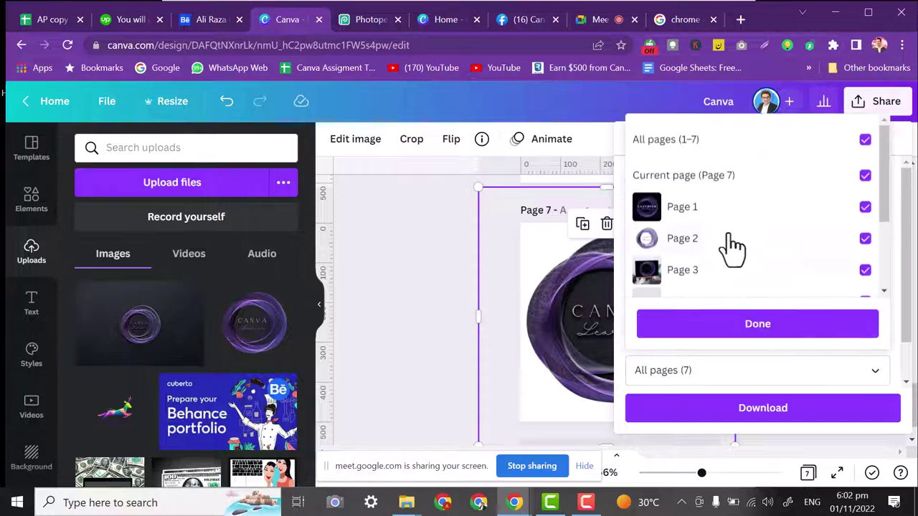
left_click(865, 139)
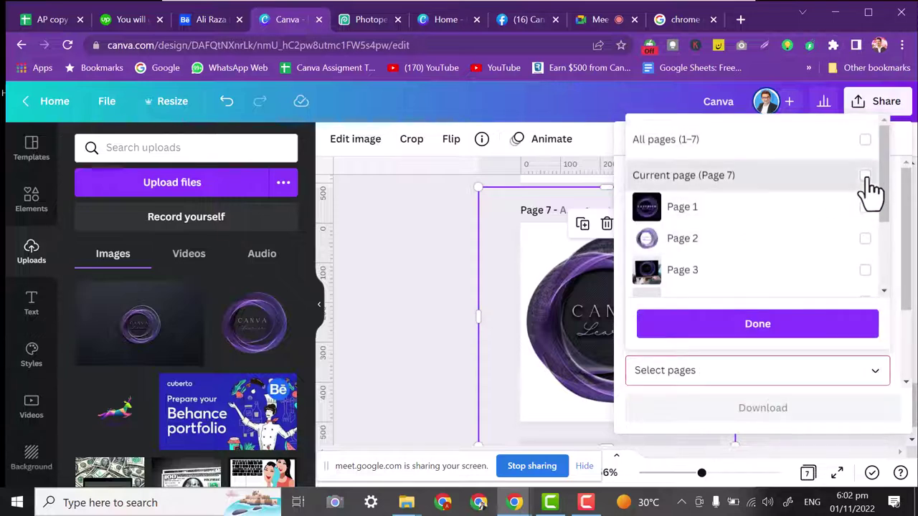
left_click(865, 175)
left_click(764, 326)
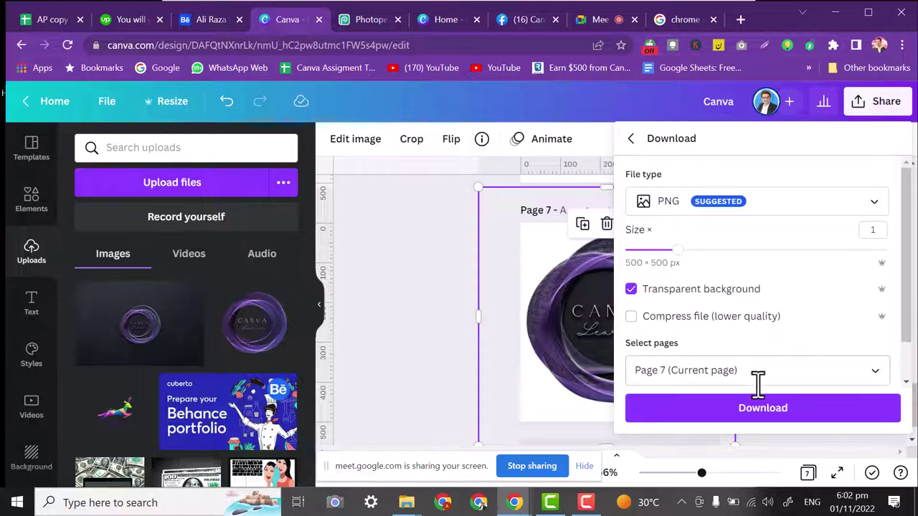
left_click(749, 412)
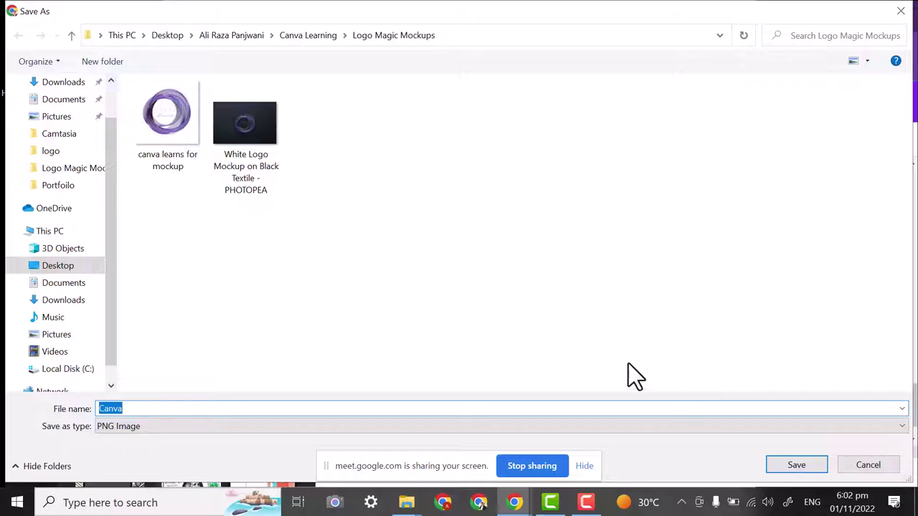
Save the PNG as Cannva Learner in the Logo Magic Mockups folder and dismiss the download message.
type("Can")
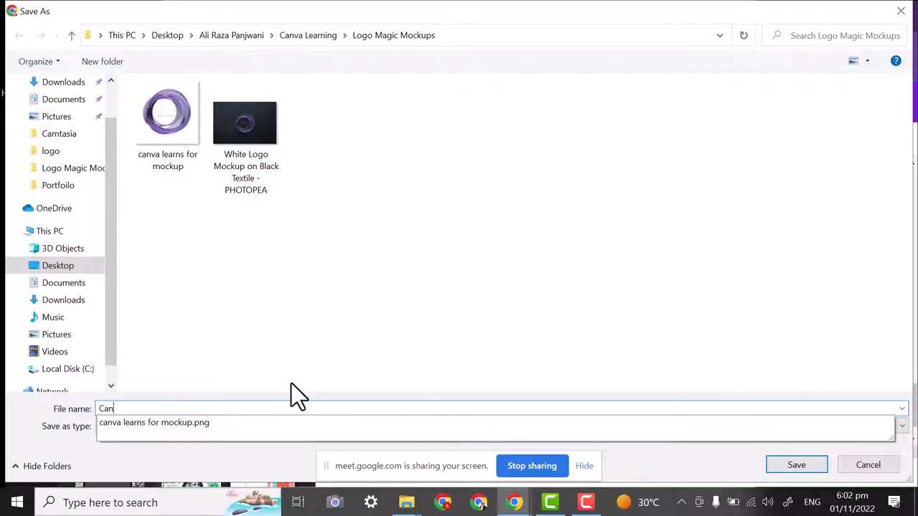
type("n")
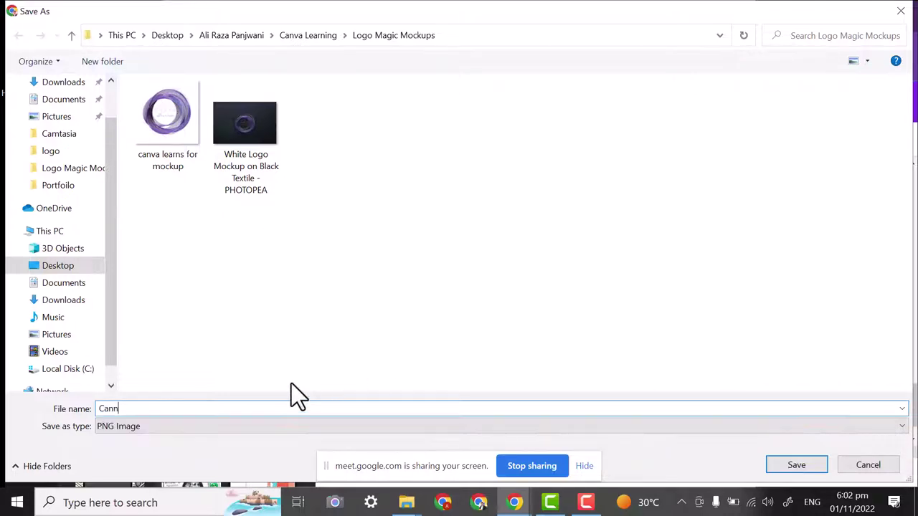
type("va Learnin")
key("Return")
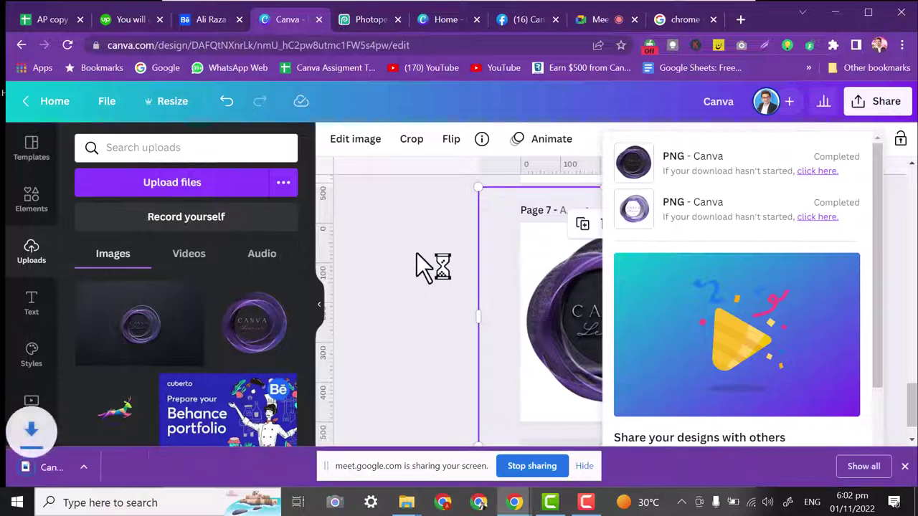
left_click(396, 244)
left_click(396, 241)
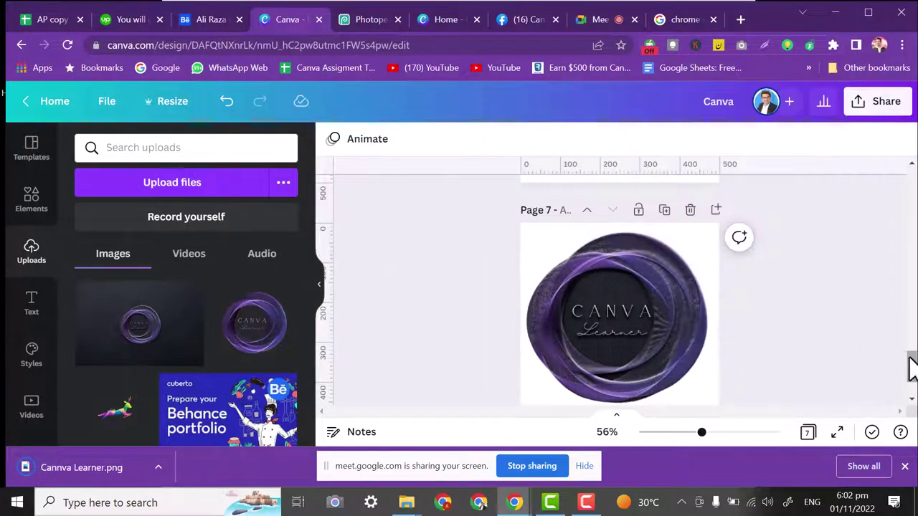
Look back over the design's earlier pages and switch to the Photopea mockup project.
left_click_drag(910, 367, 912, 222)
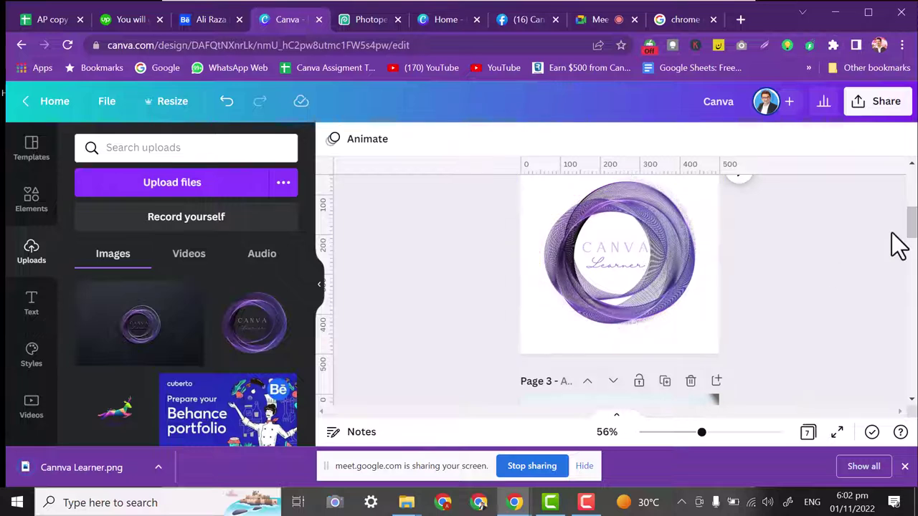
left_click_drag(912, 222, 909, 412)
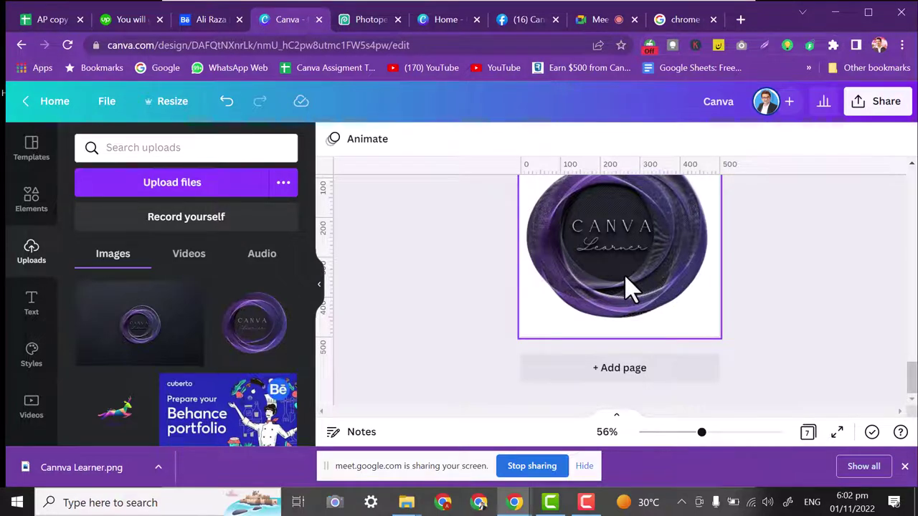
left_click(372, 20)
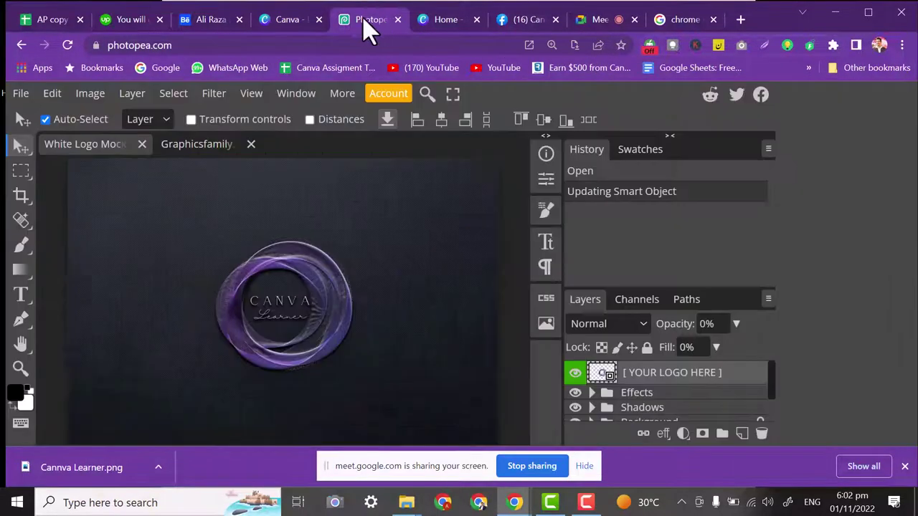
left_click(21, 94)
left_click(30, 114)
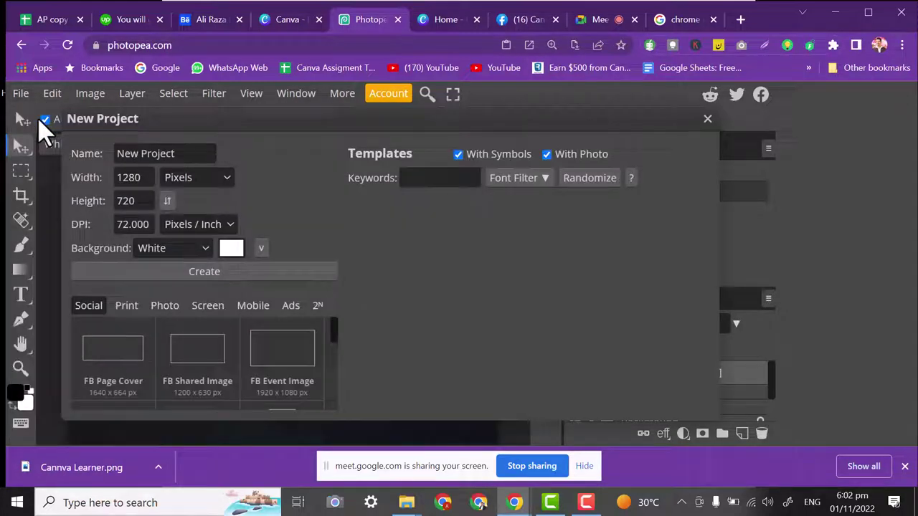
left_click(579, 179)
left_click(707, 118)
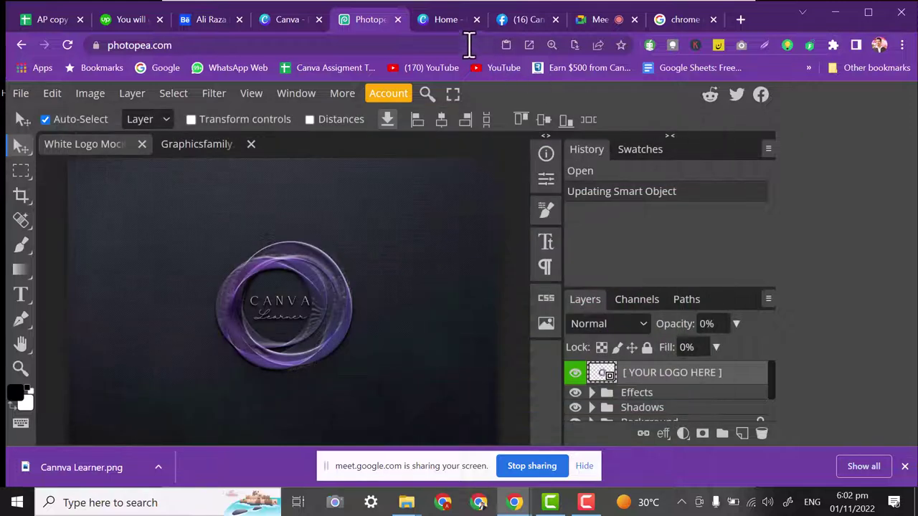
Reload Photopea to its start page and open the PSD Templates library.
left_click(383, 45)
key("Return")
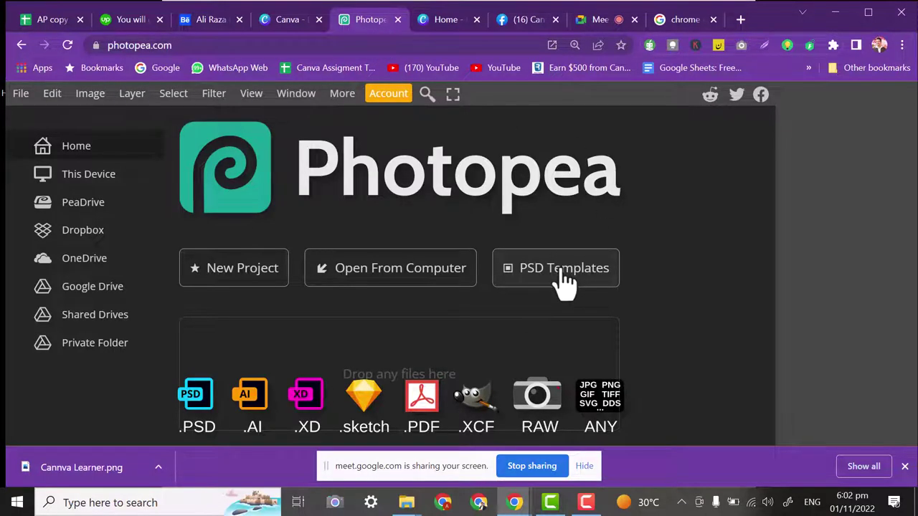
left_click(564, 282)
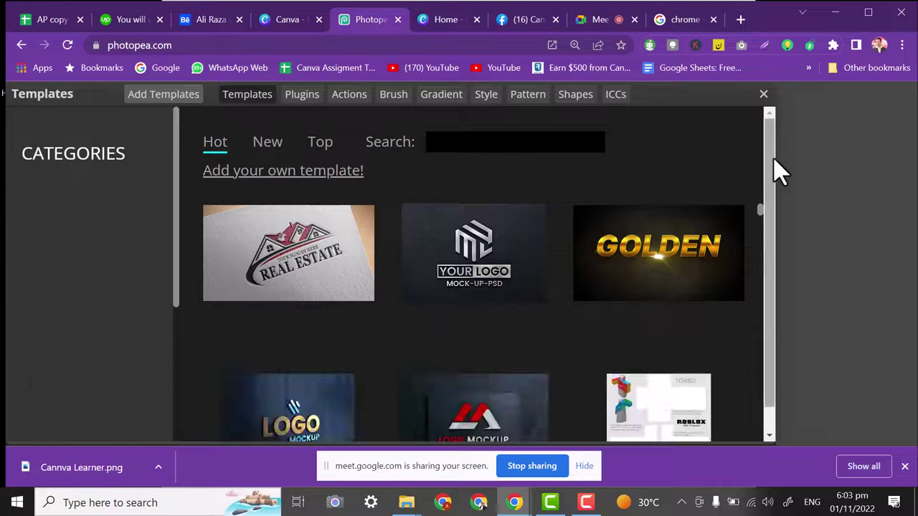
Open the 3D Logo Mockup on Glass Wall template from the PSD Templates library.
scroll(772, 183, "down", 1)
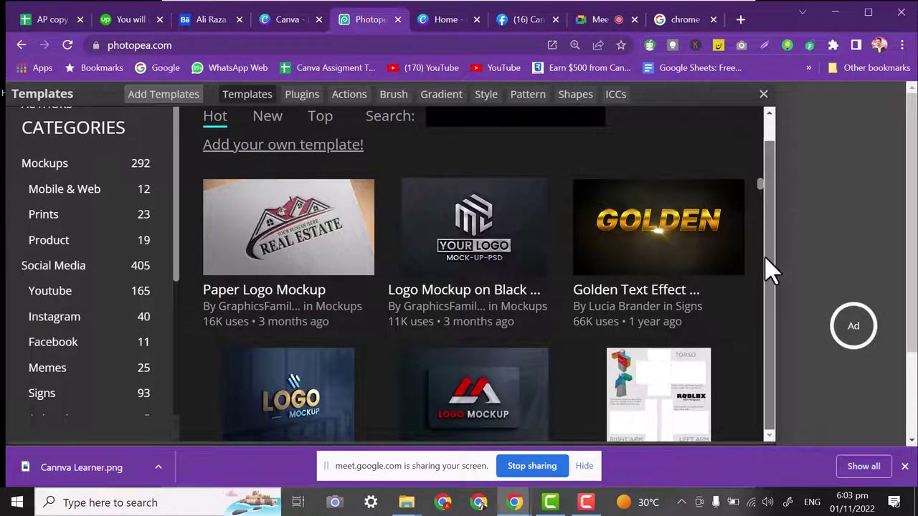
left_click(301, 391)
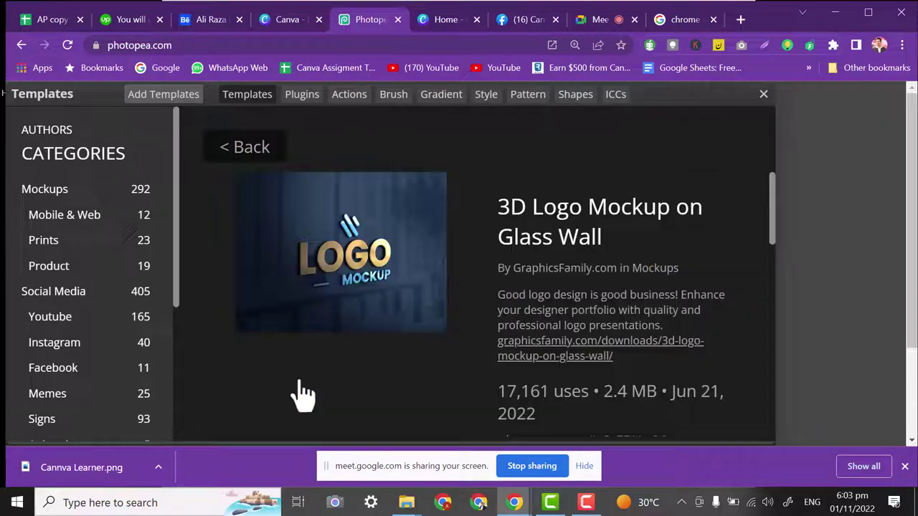
left_click(352, 260)
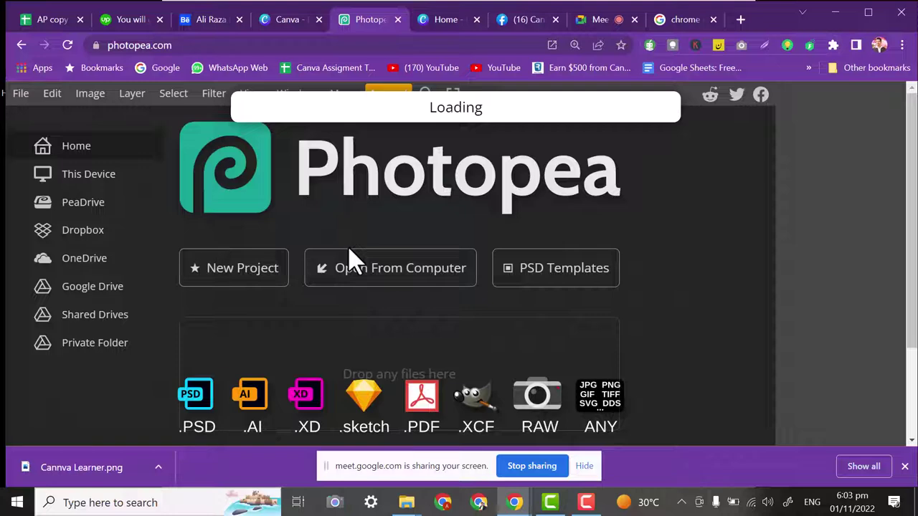
Switch to Canva and start a blank A4 resume design from the Free Online Resume Builder page.
left_click(269, 21)
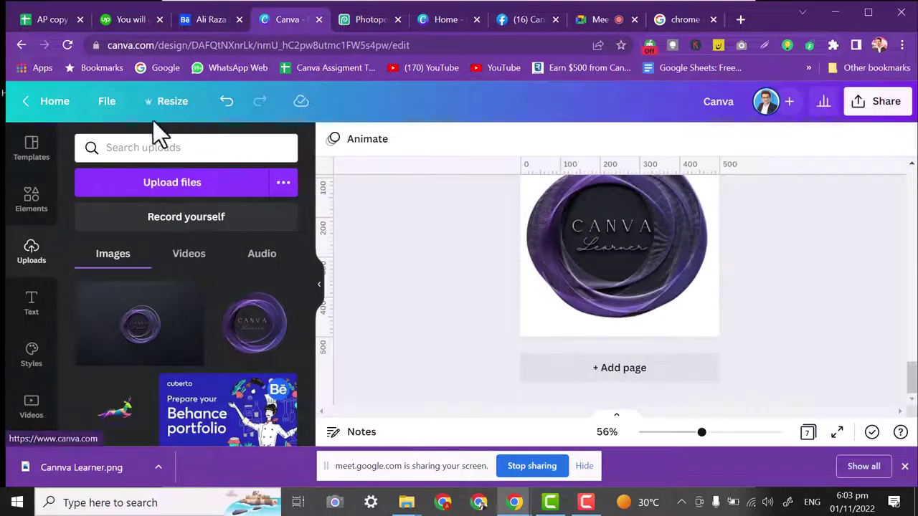
left_click(49, 107)
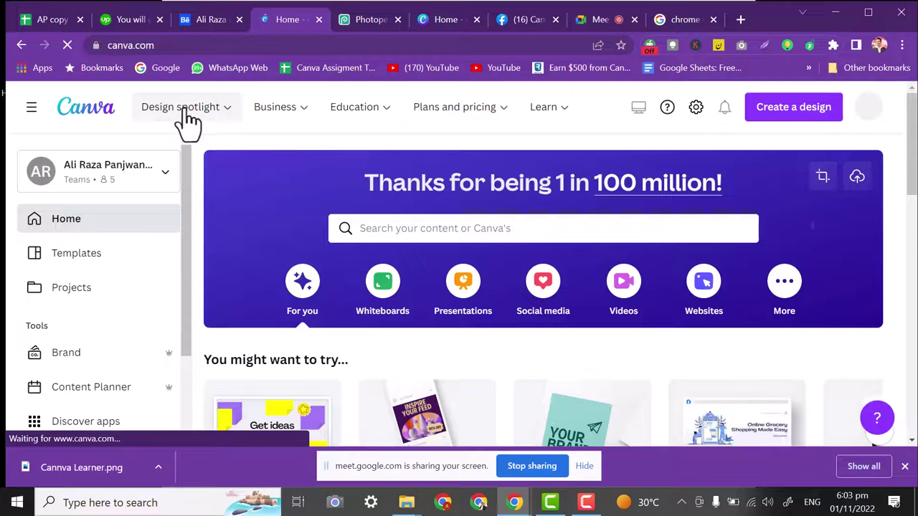
mouse_move(192, 114)
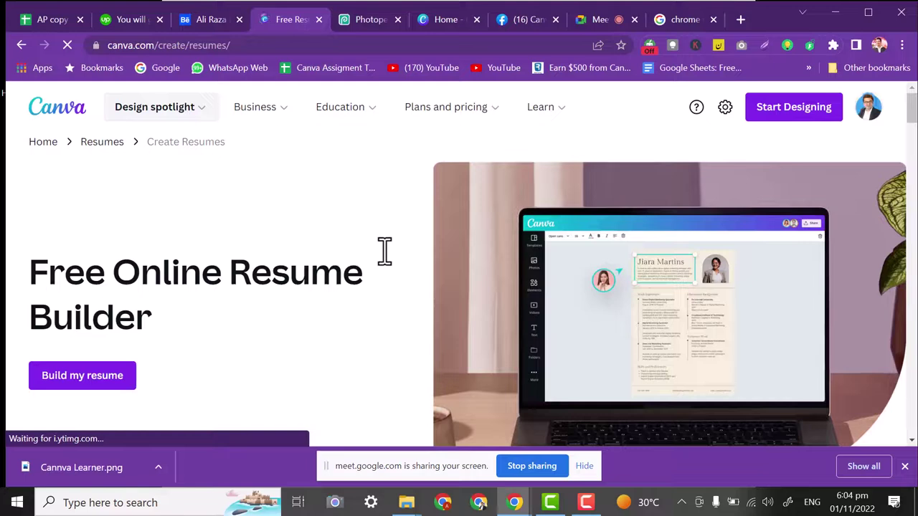
left_click(83, 387)
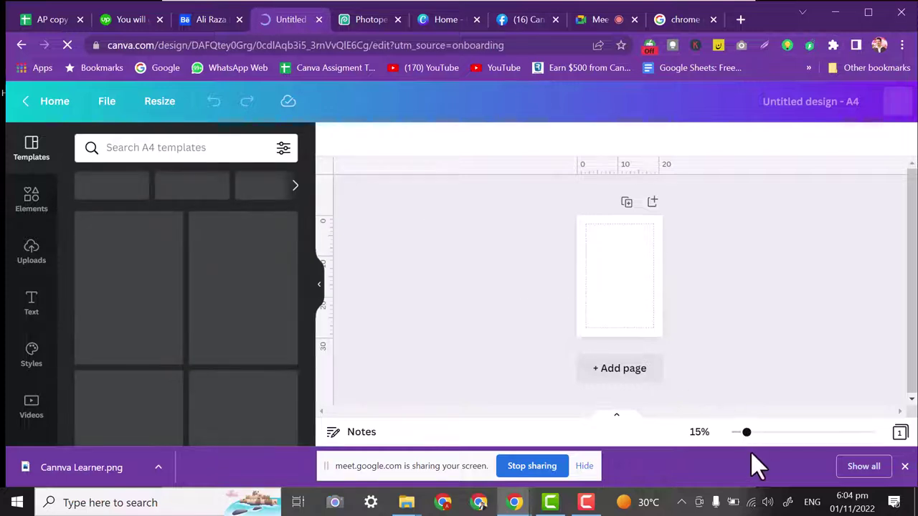
Apply the recently used graphic designer resume template with the dark grey header and SM monogram to the blank page.
left_click_drag(682, 432, 703, 433)
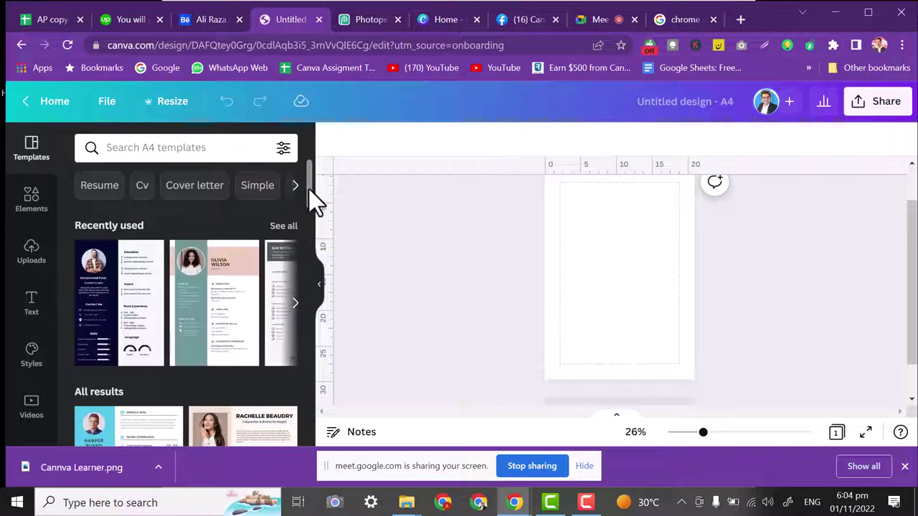
left_click_drag(313, 198, 258, 201)
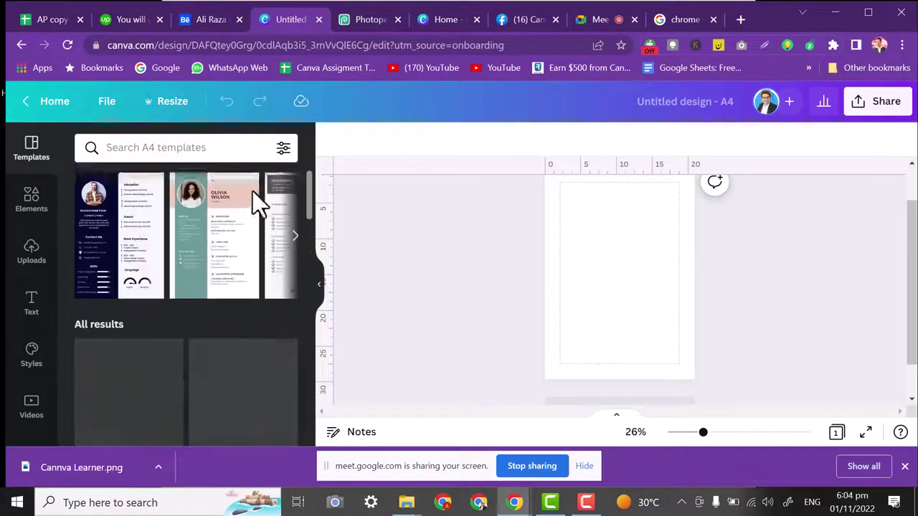
left_click(295, 304)
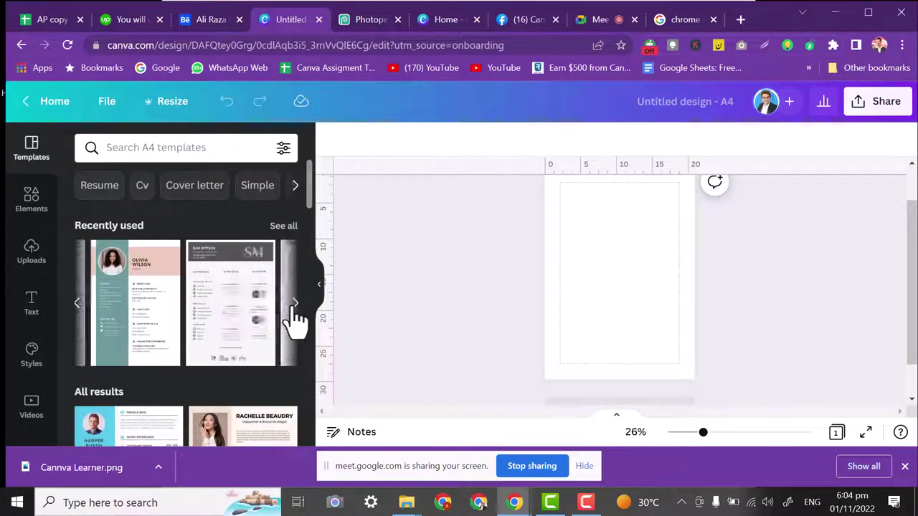
left_click(113, 318)
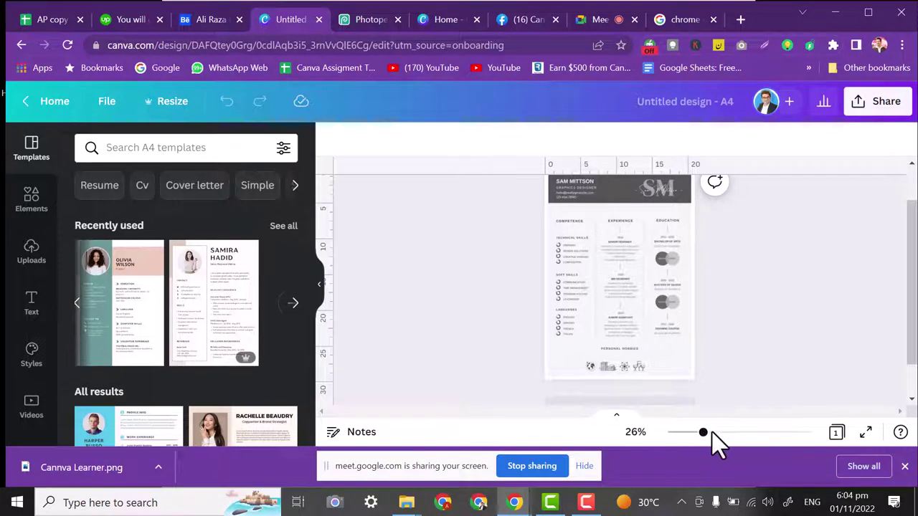
Examine the applied resume up close from its header to the individual Personal Hobbies icons.
left_click_drag(704, 434, 738, 433)
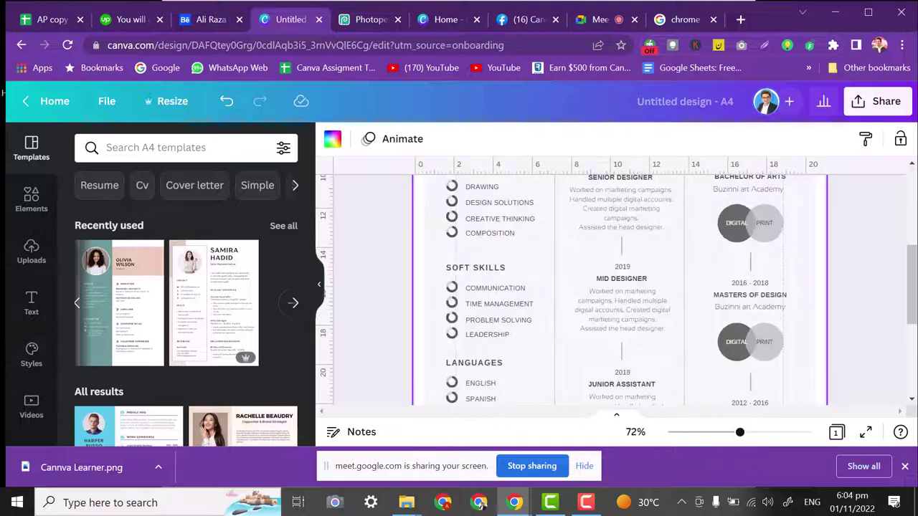
scroll(616, 287, "up", 3)
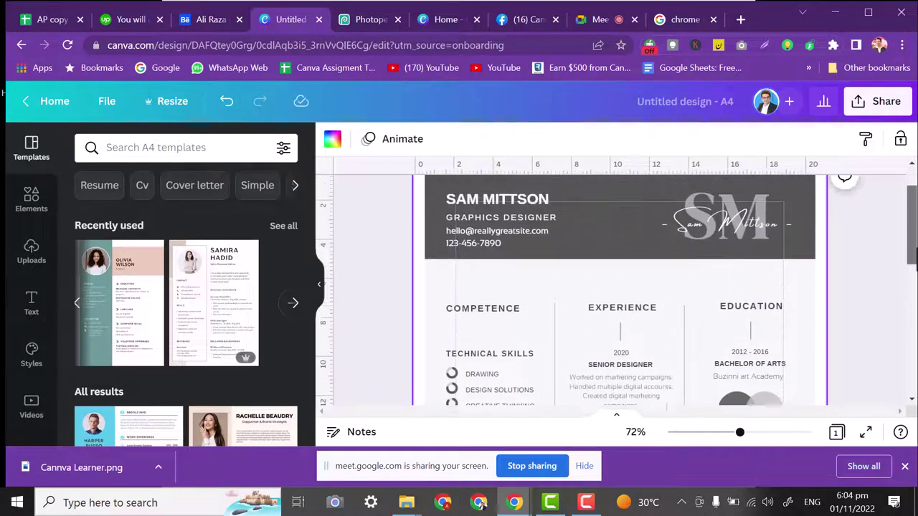
left_click_drag(914, 263, 910, 373)
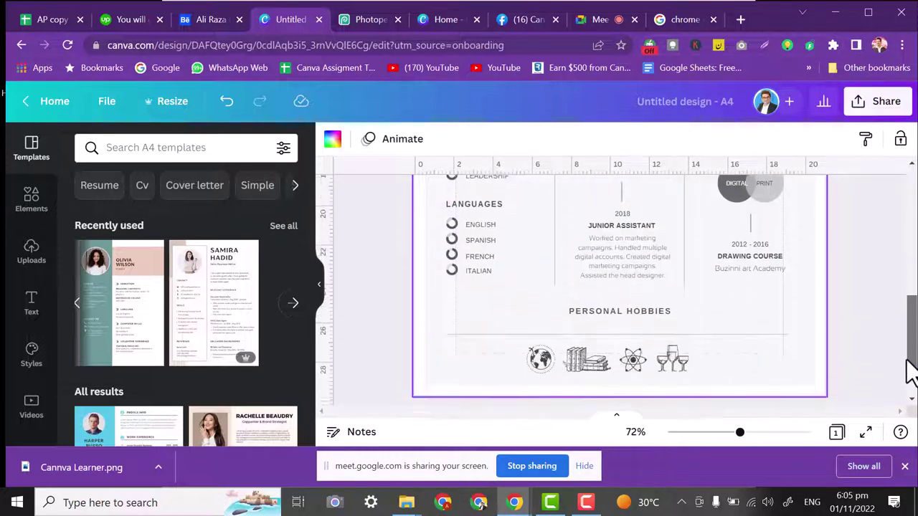
left_click(575, 365)
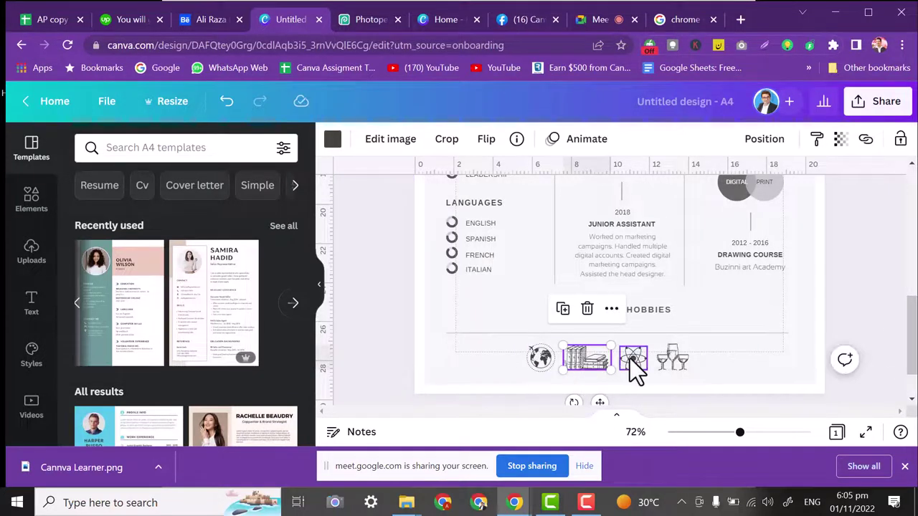
left_click(631, 360)
left_click(541, 360)
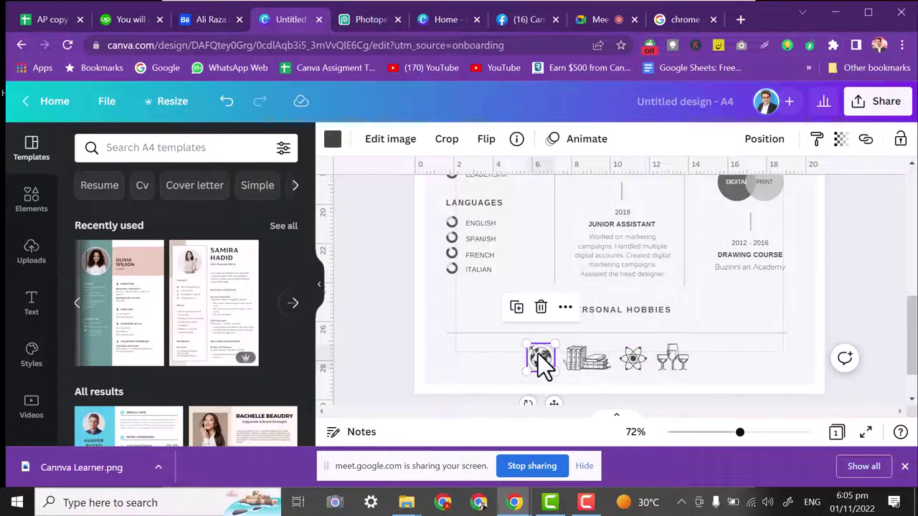
Add a second page and apply the recently used beige and white sales resume template with the boxed sidebar.
left_click_drag(909, 359, 909, 379)
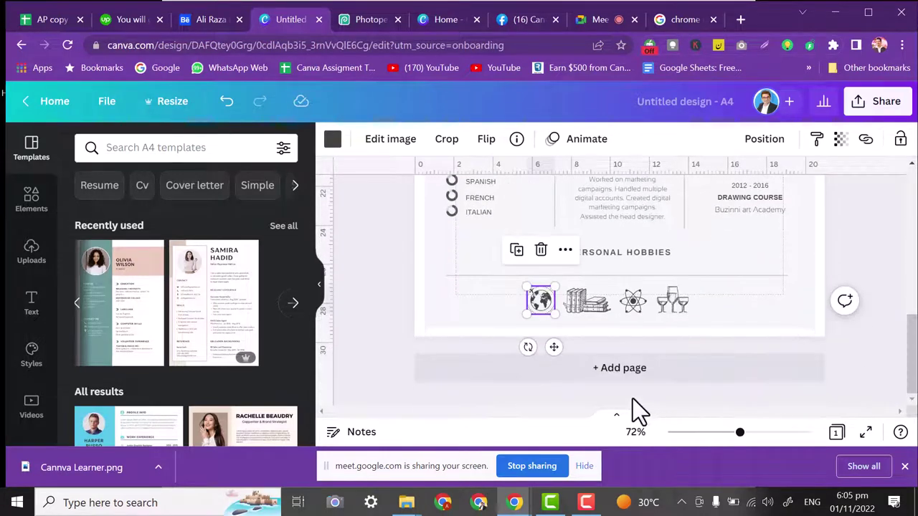
left_click(618, 372)
left_click(205, 307)
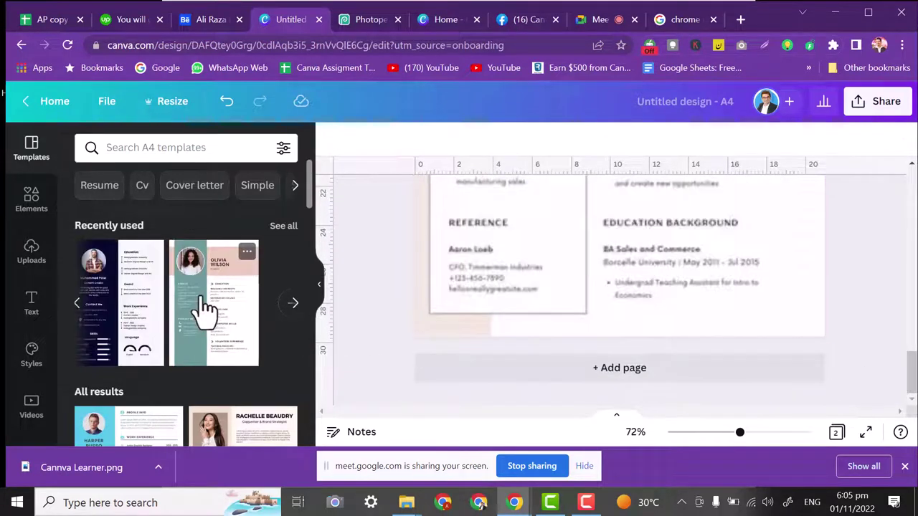
Browse the resume templates in the Simple and Minimalist styles.
left_click(261, 188)
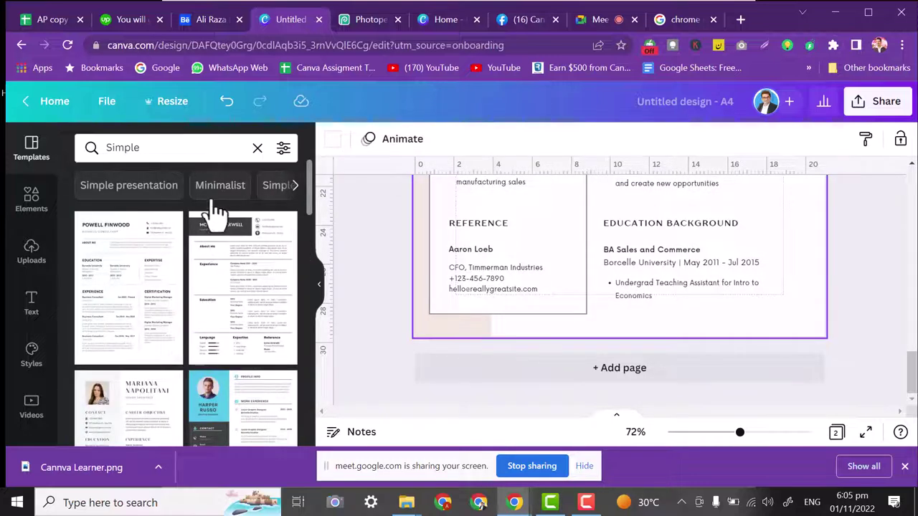
left_click(213, 189)
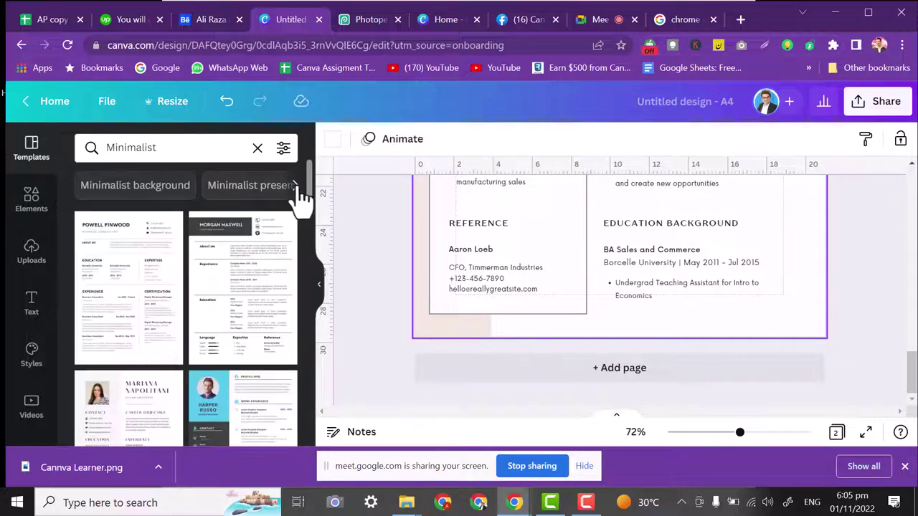
left_click(295, 188)
Search the A4 templates for teacher and bank resumes.
left_click(172, 150)
left_click_drag(172, 149, 29, 151)
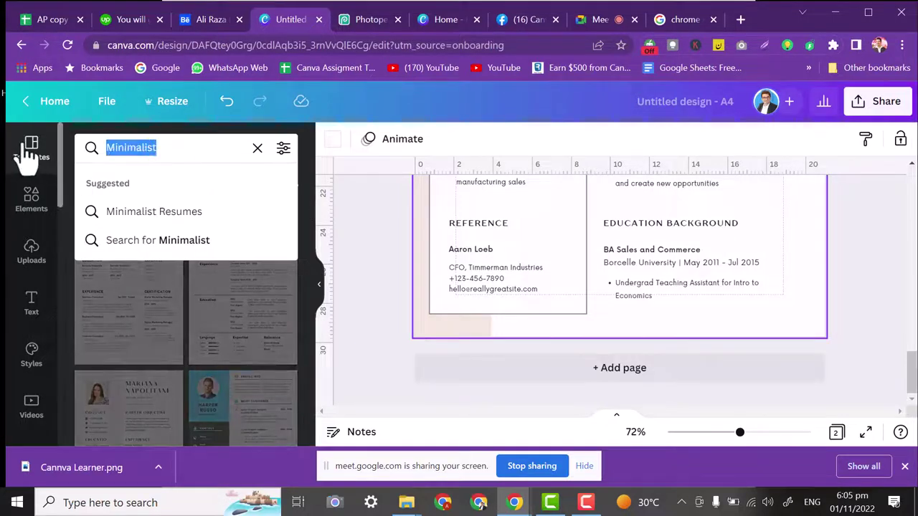
type("teacher")
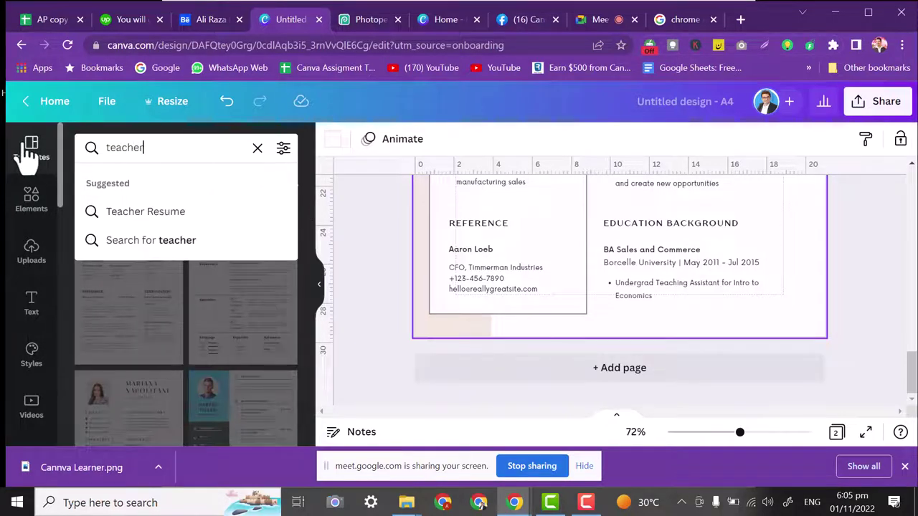
key("Return")
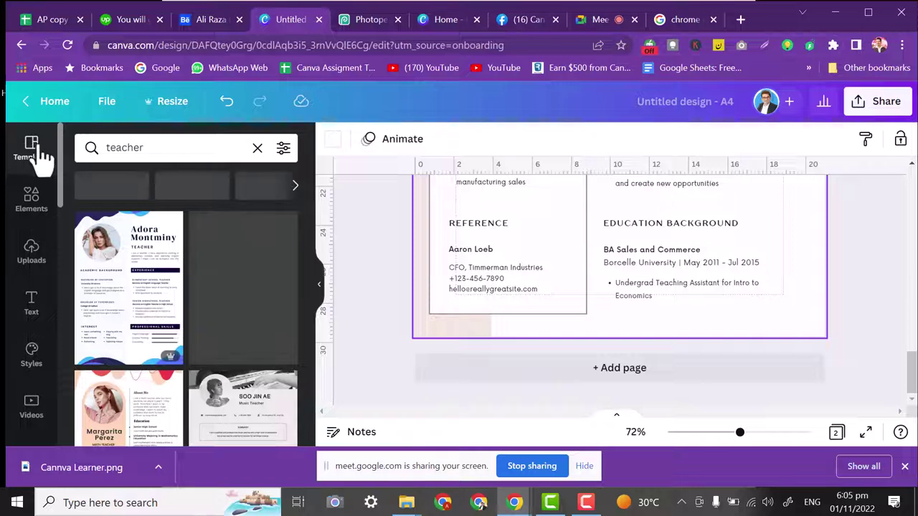
left_click_drag(179, 149, 32, 174)
type("bank")
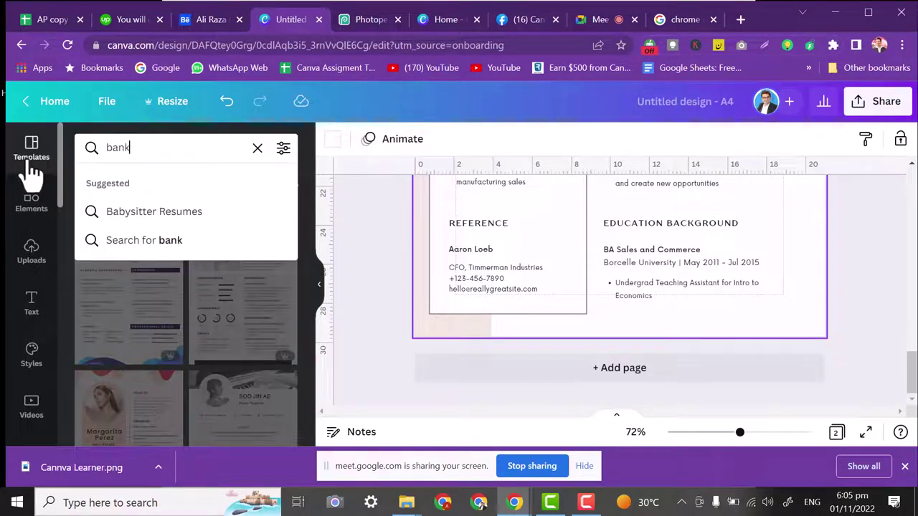
key("Return")
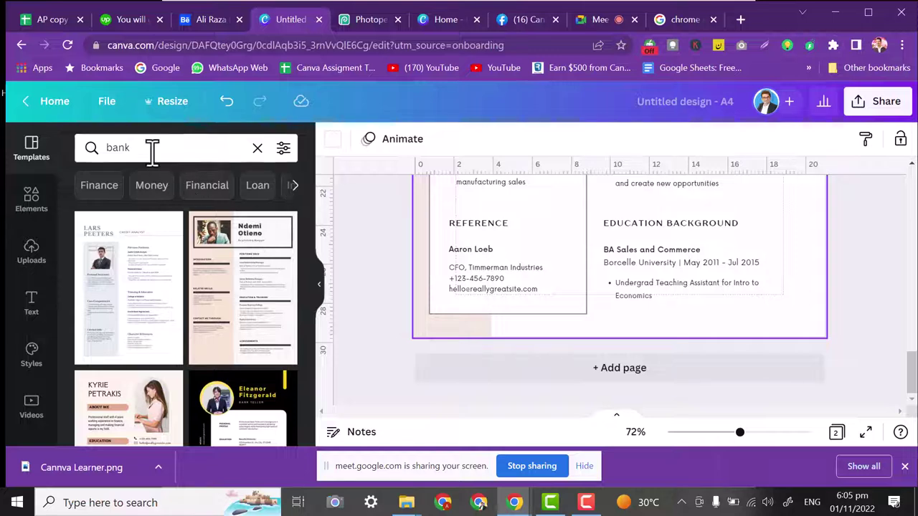
Search the templates for doctor and apply the navy and white doctor resume to a new third page.
left_click_drag(150, 149, 10, 172)
type("doctor")
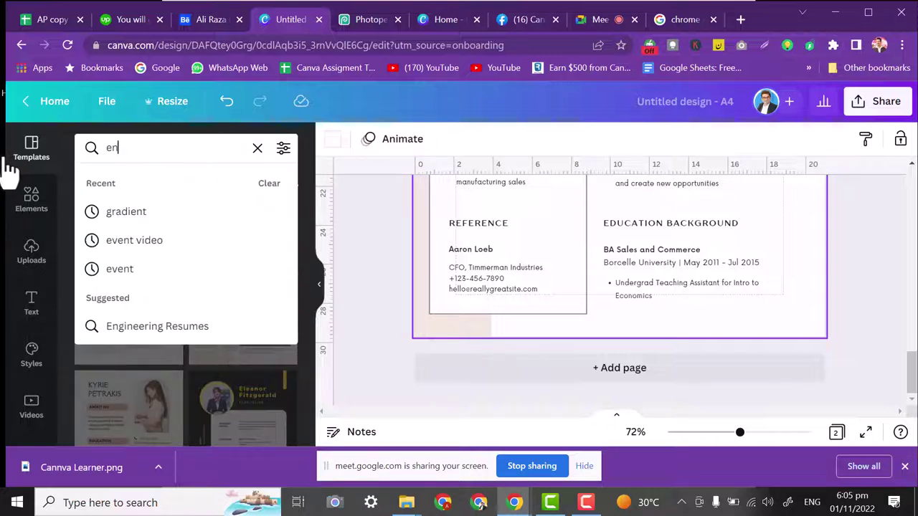
key("Return")
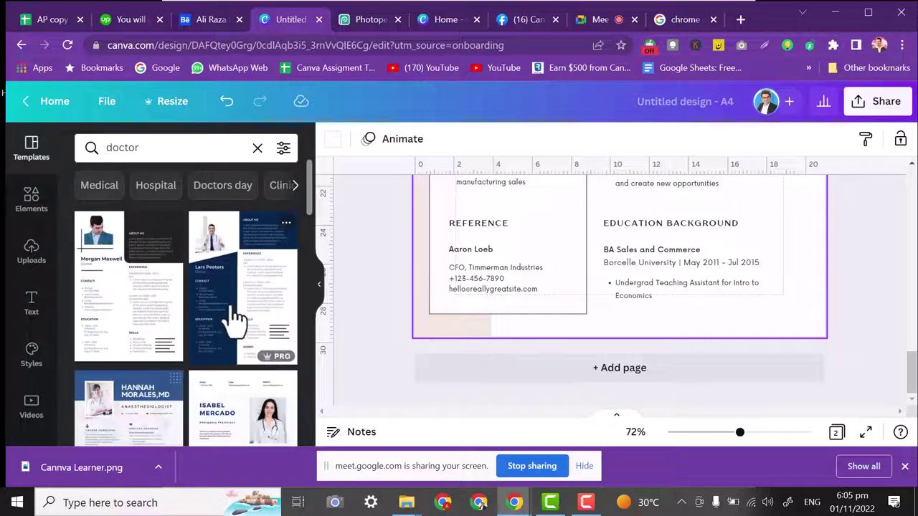
left_click(537, 380)
left_click(256, 313)
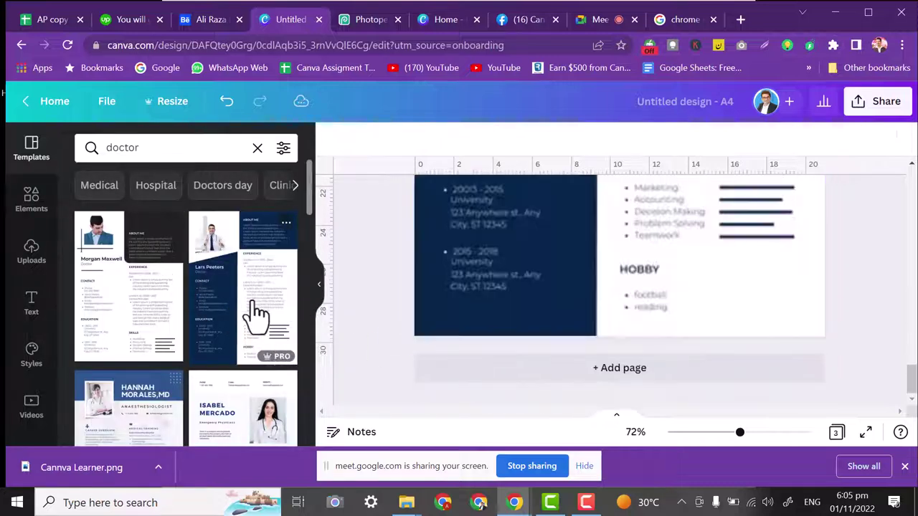